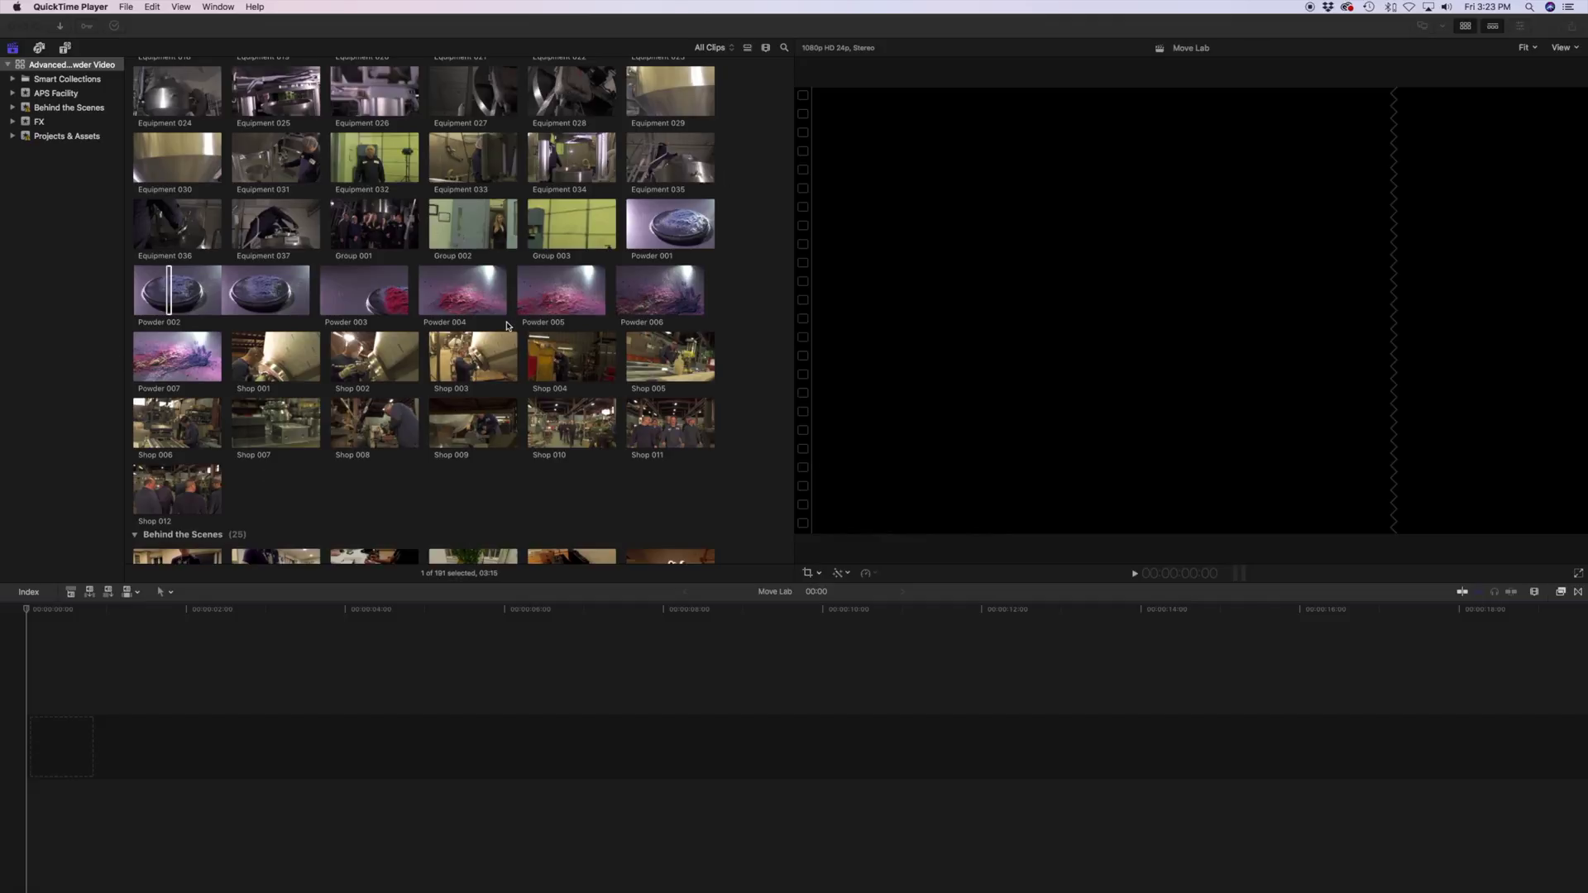
Preview Powder 004 and append it to the empty Move Lab timeline
left_click(477, 307)
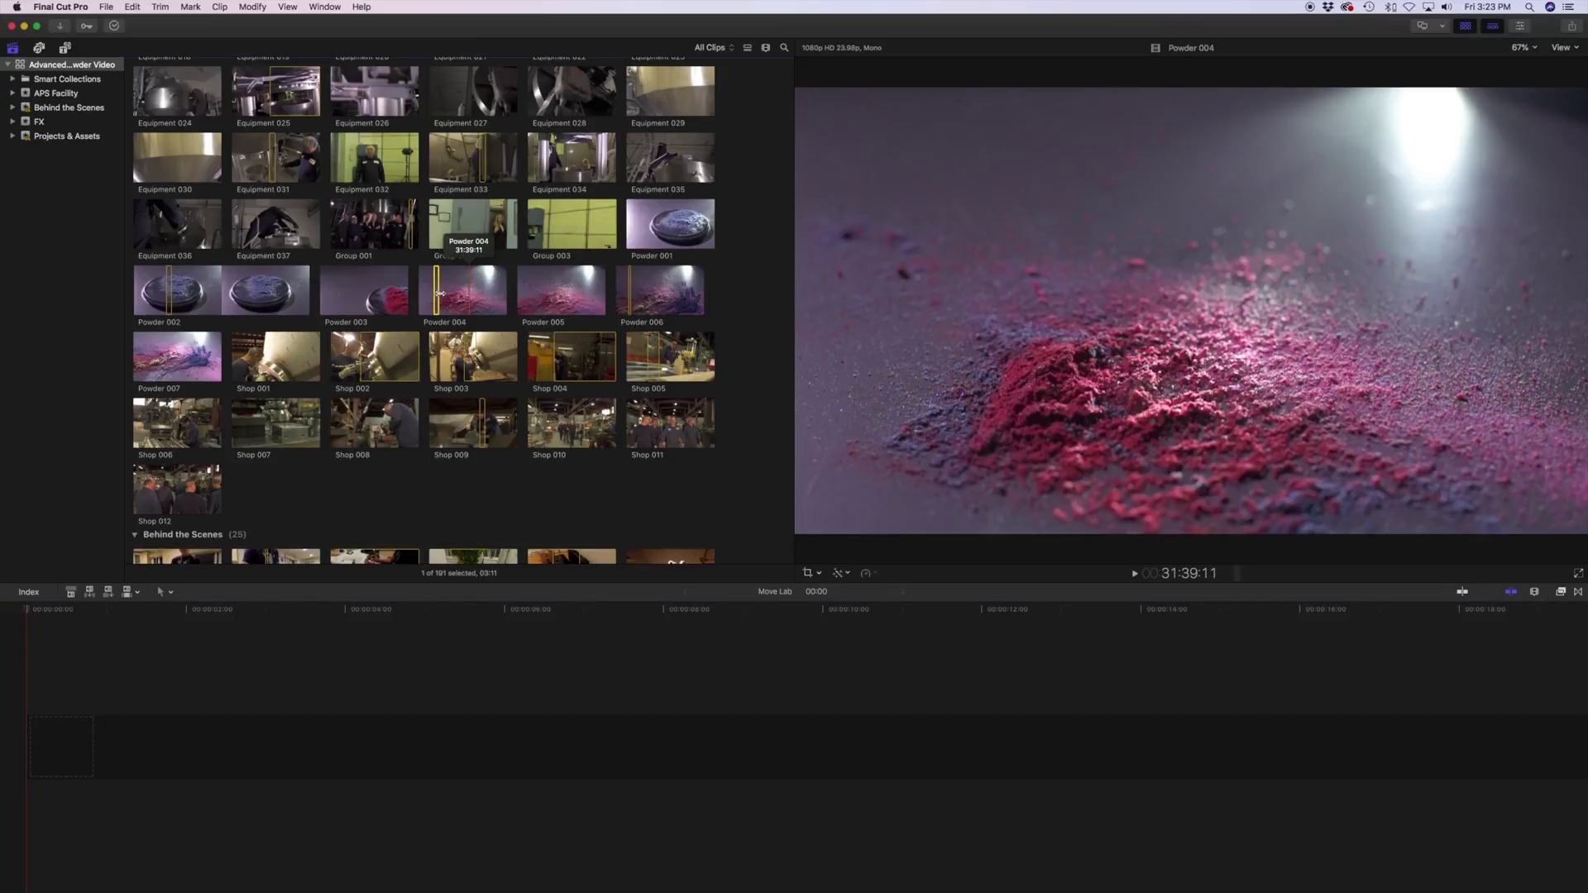
key("space")
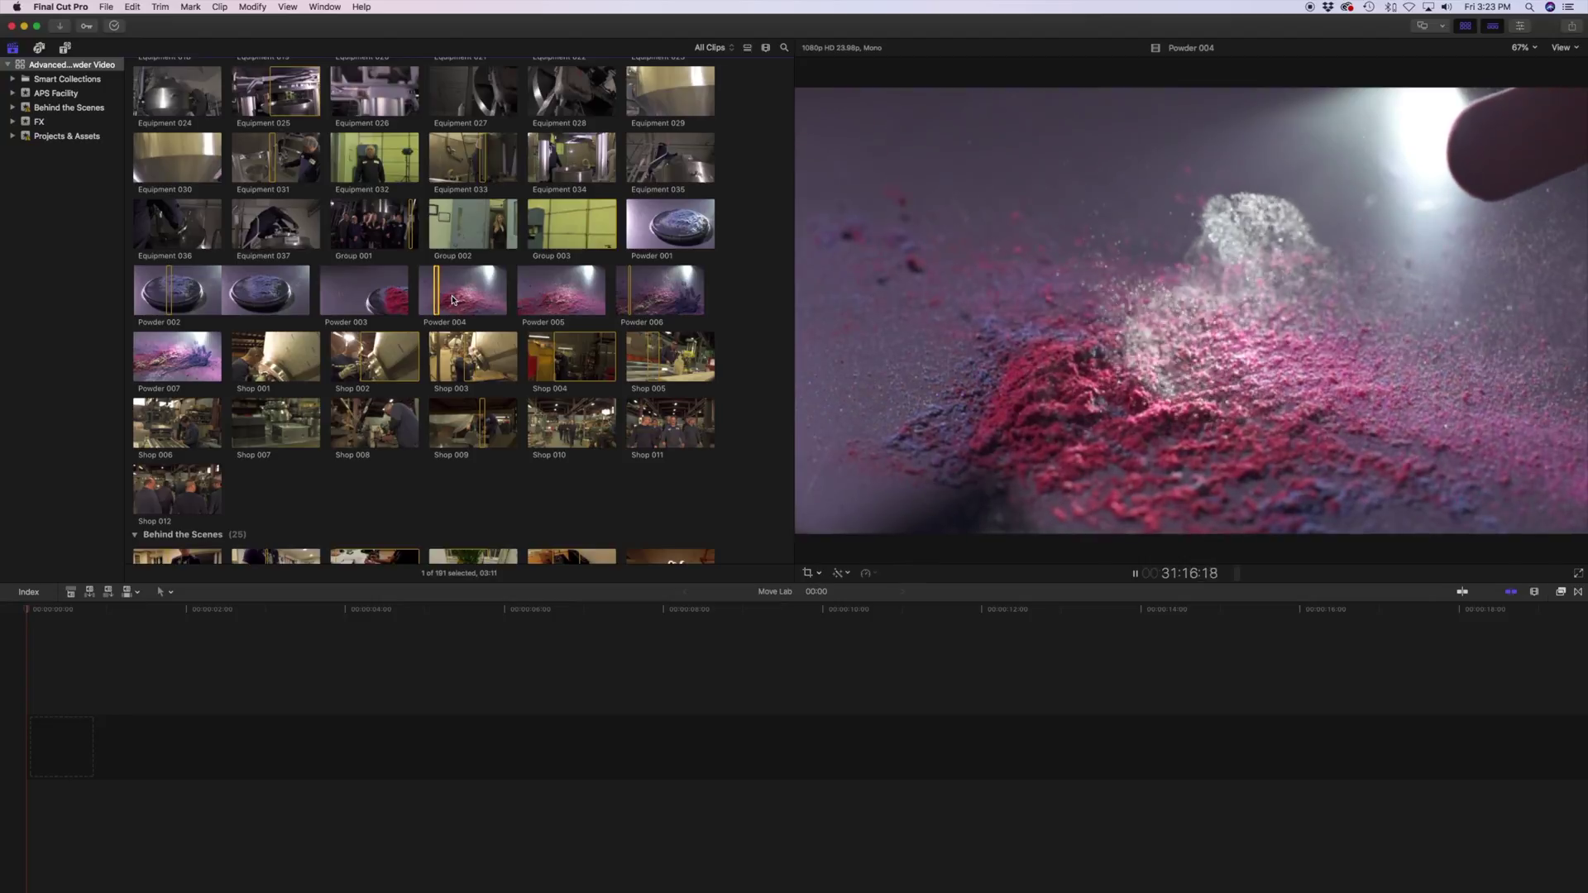
key("space")
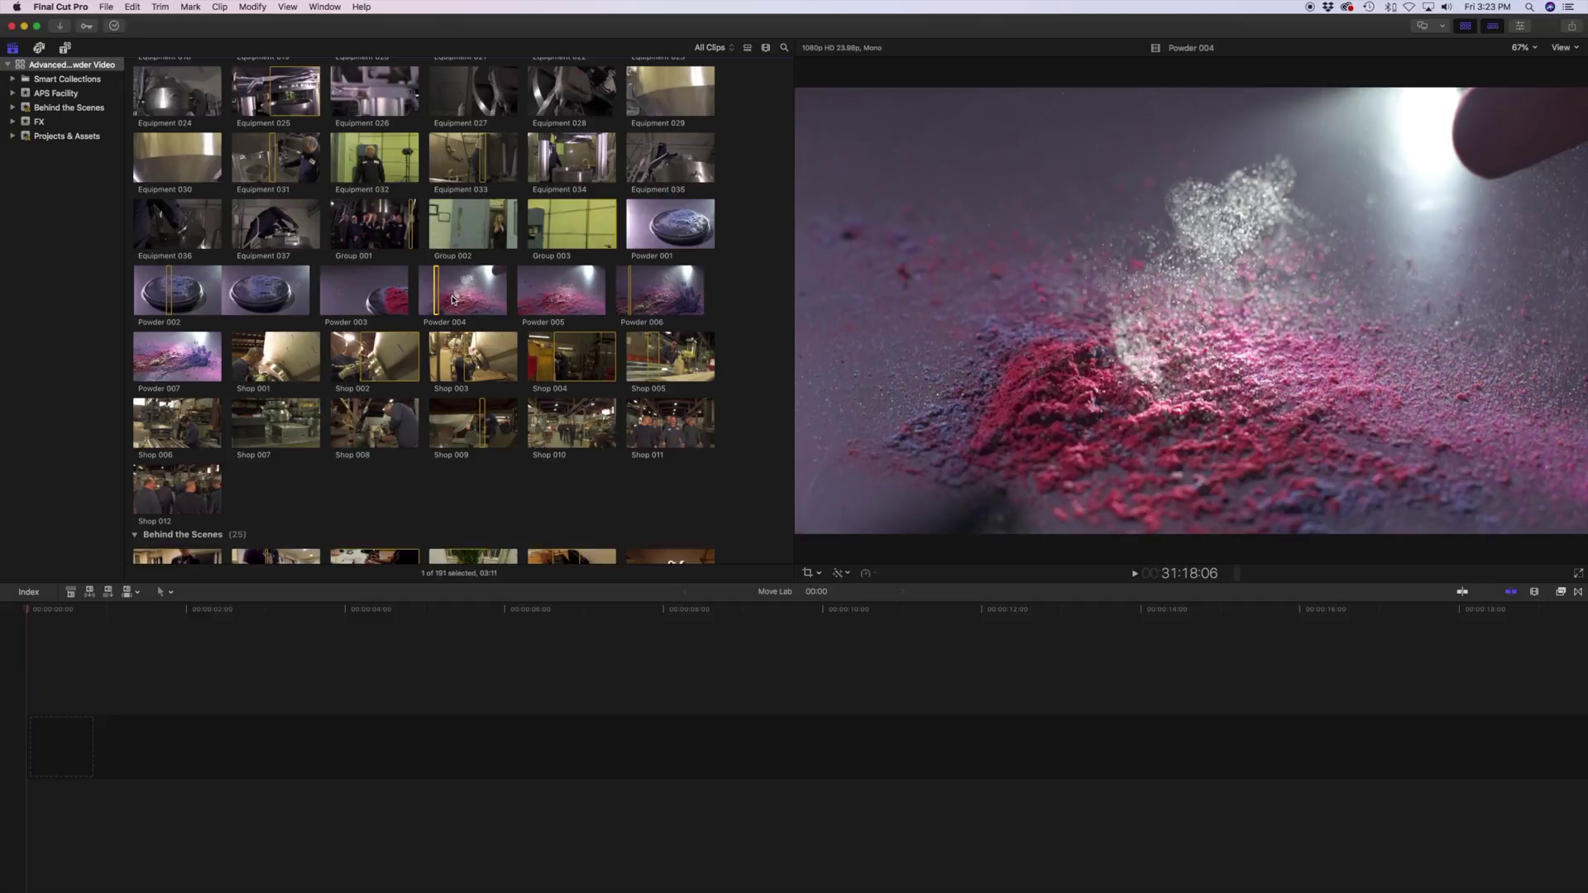
key("e")
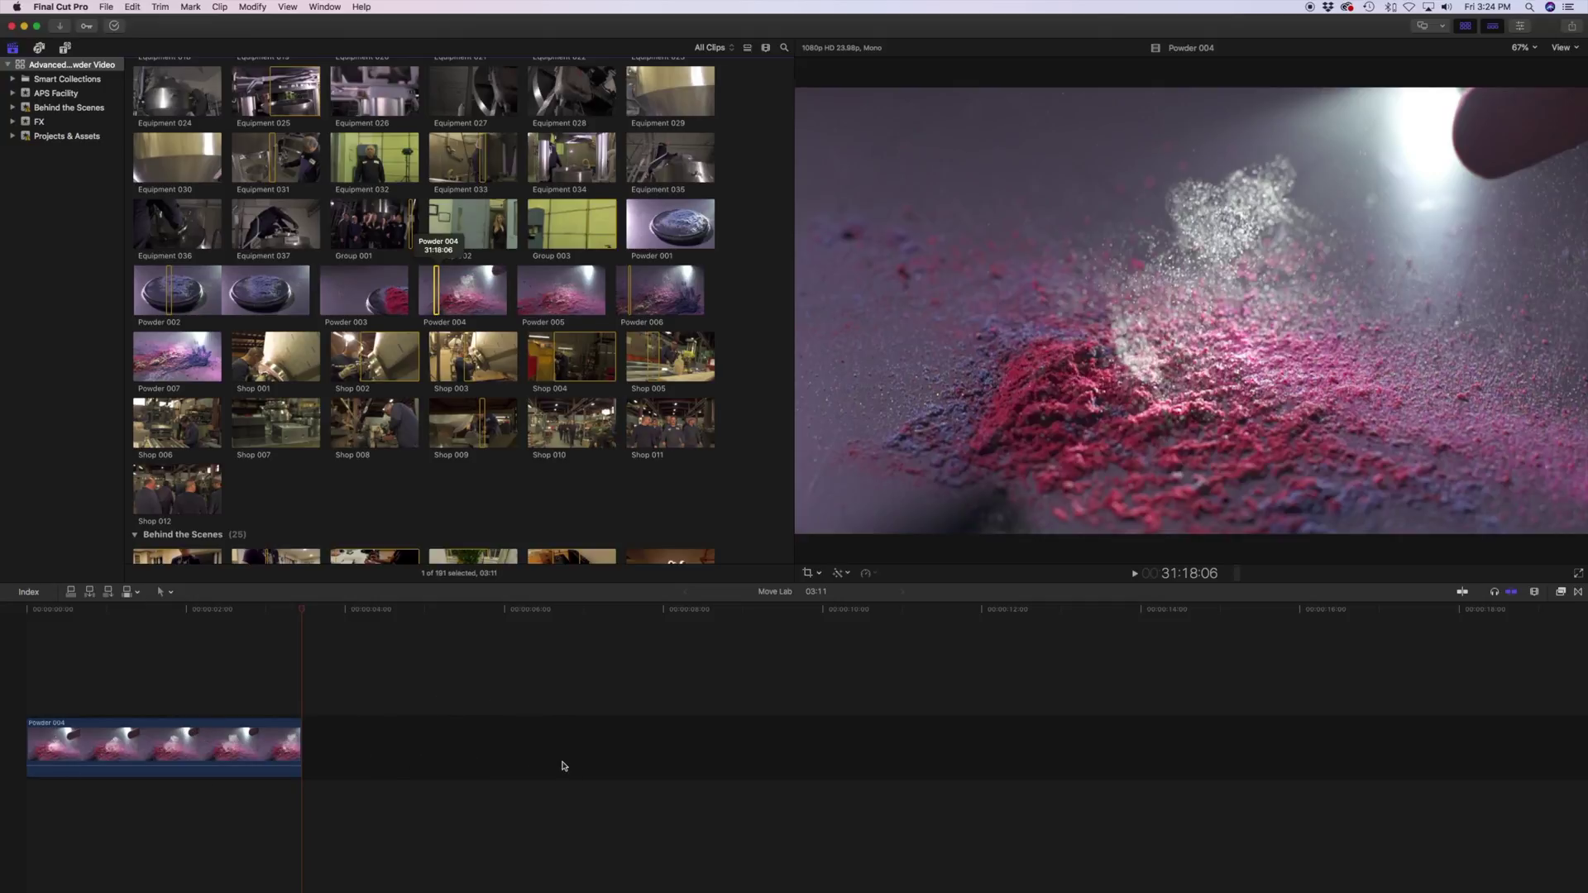
Mark a short range of Shop 001 and append it after Powder 004
left_click(263, 365)
key("space")
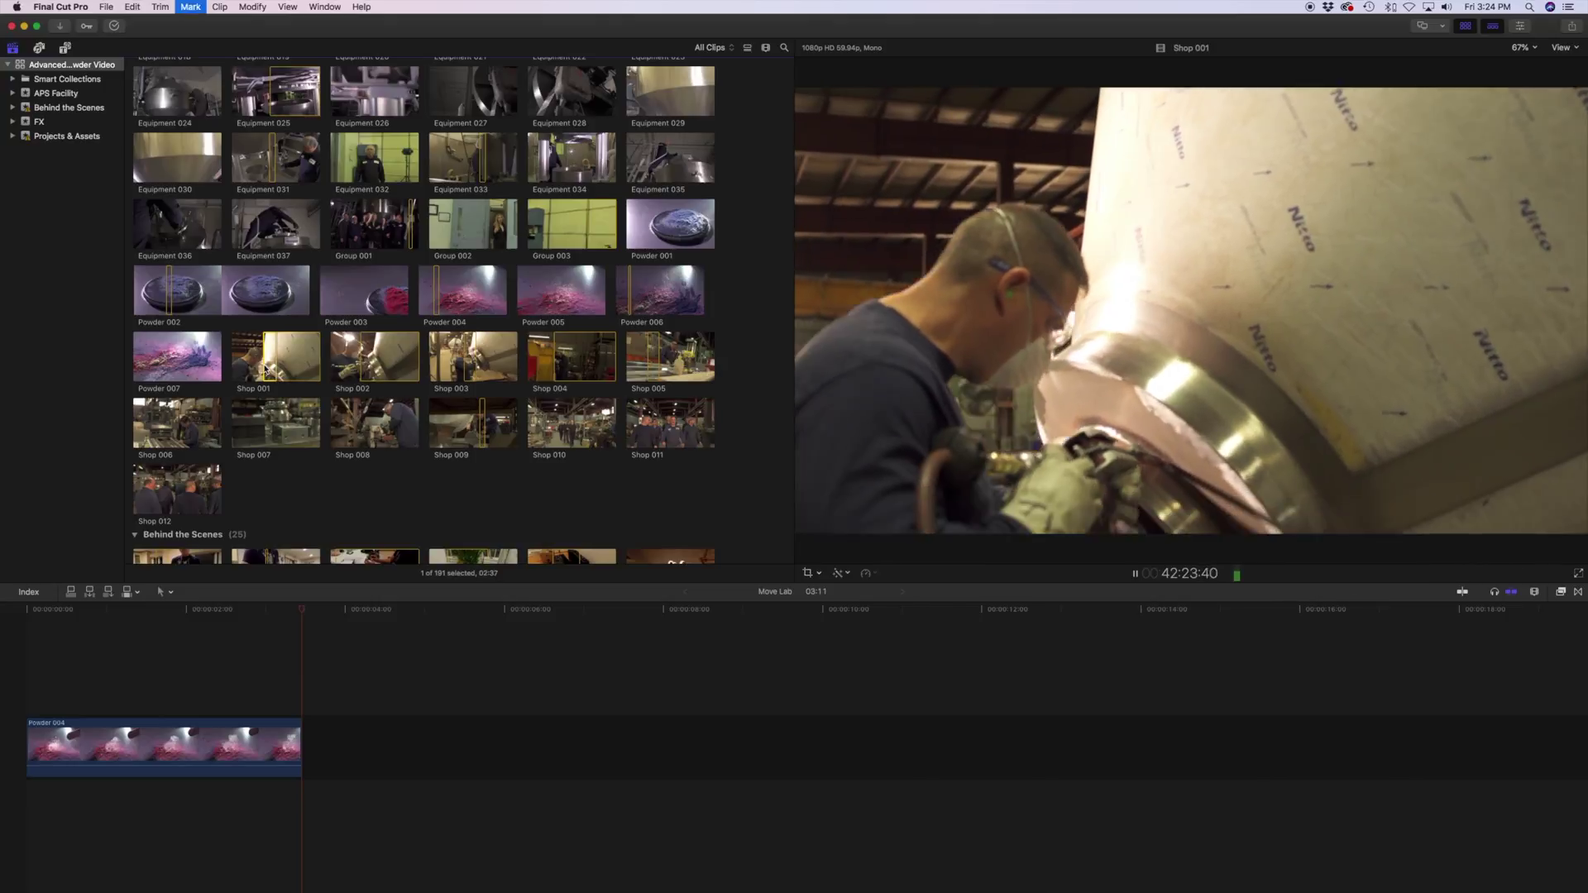
key("o")
key("space")
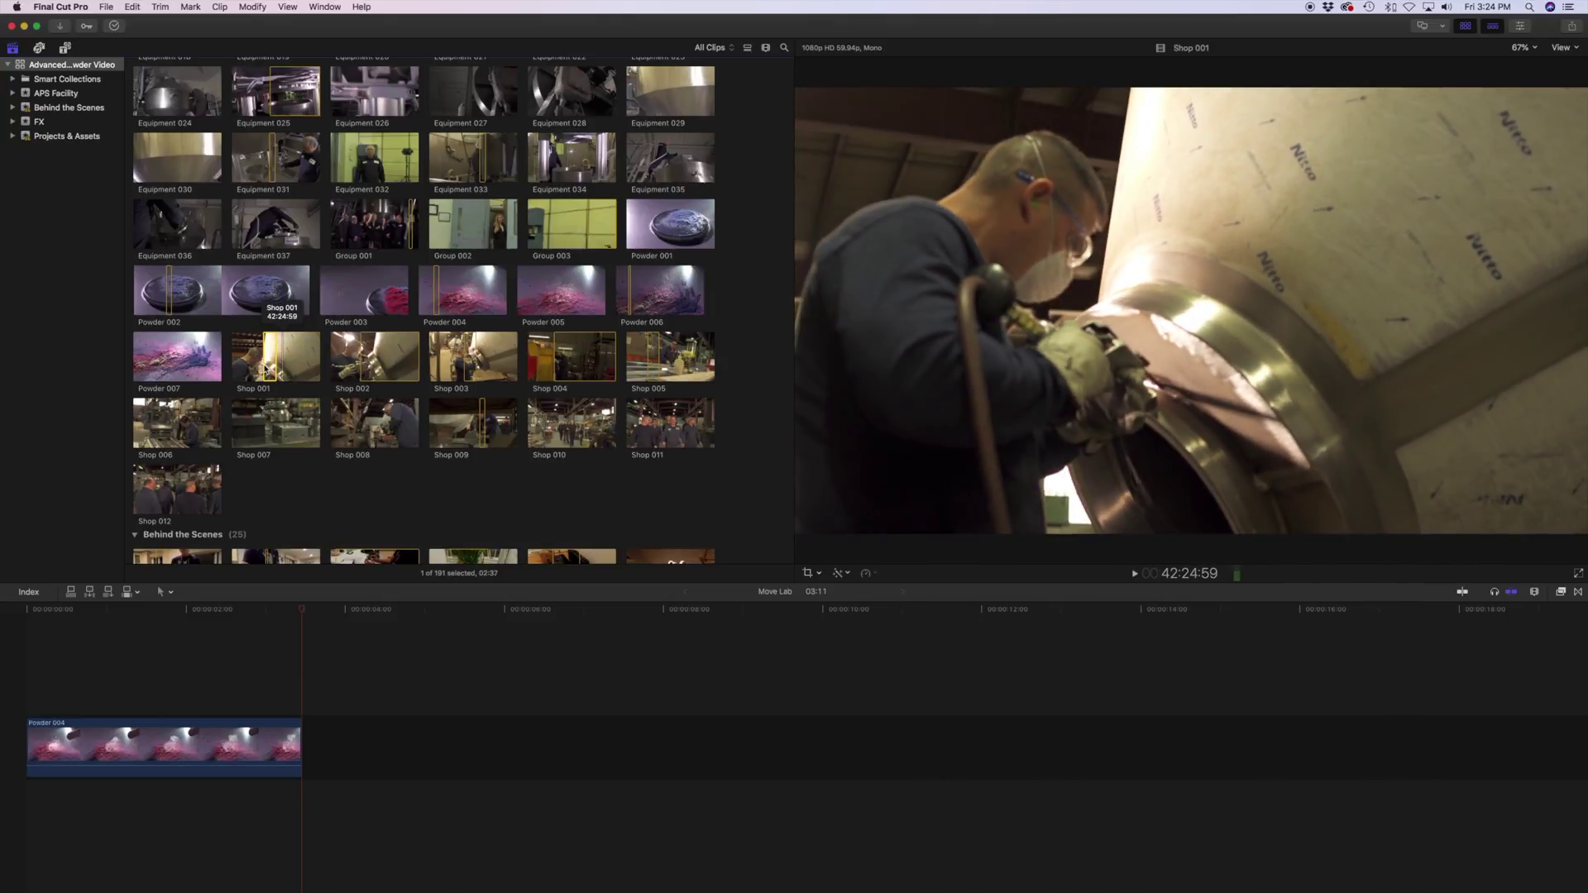
key("e")
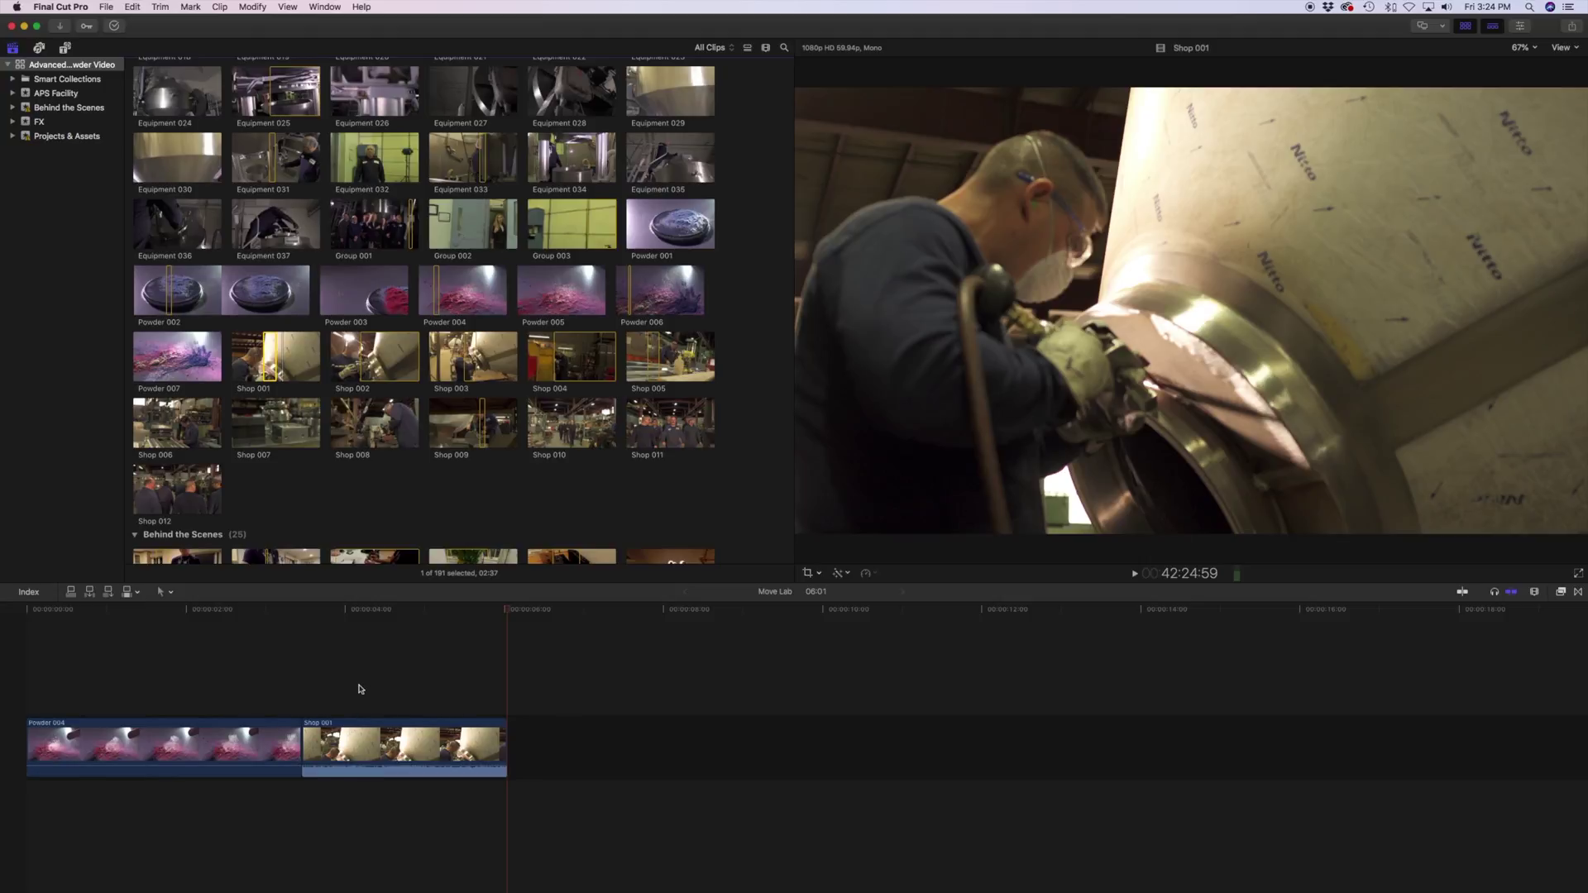
With the playhead at about four seconds, connect a marked Shop 007 range above the storyline
left_click(478, 728)
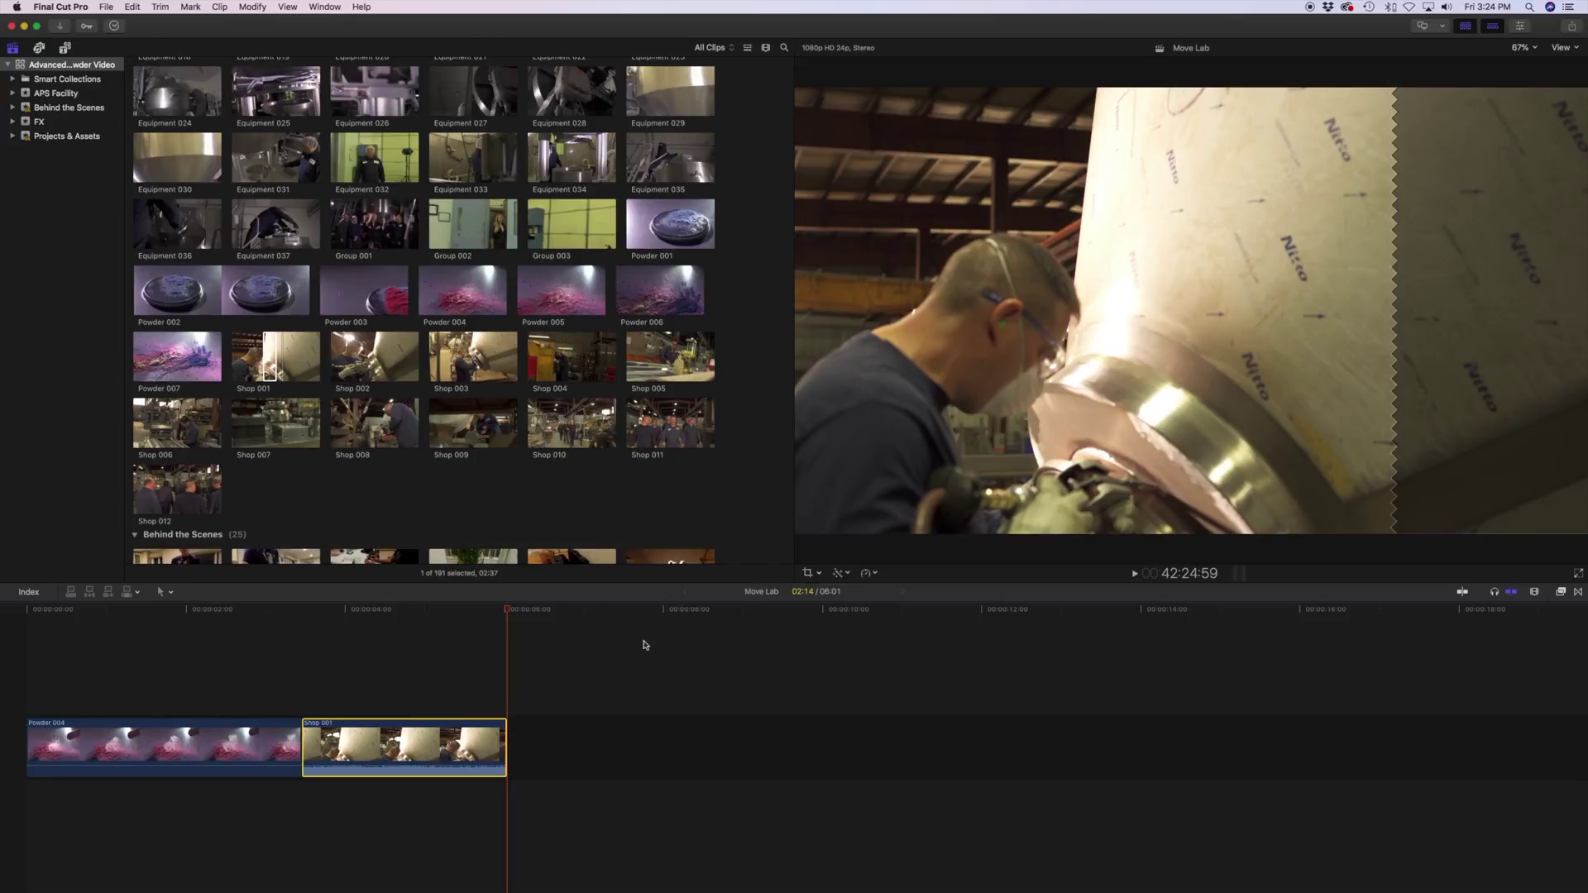
left_click(364, 611)
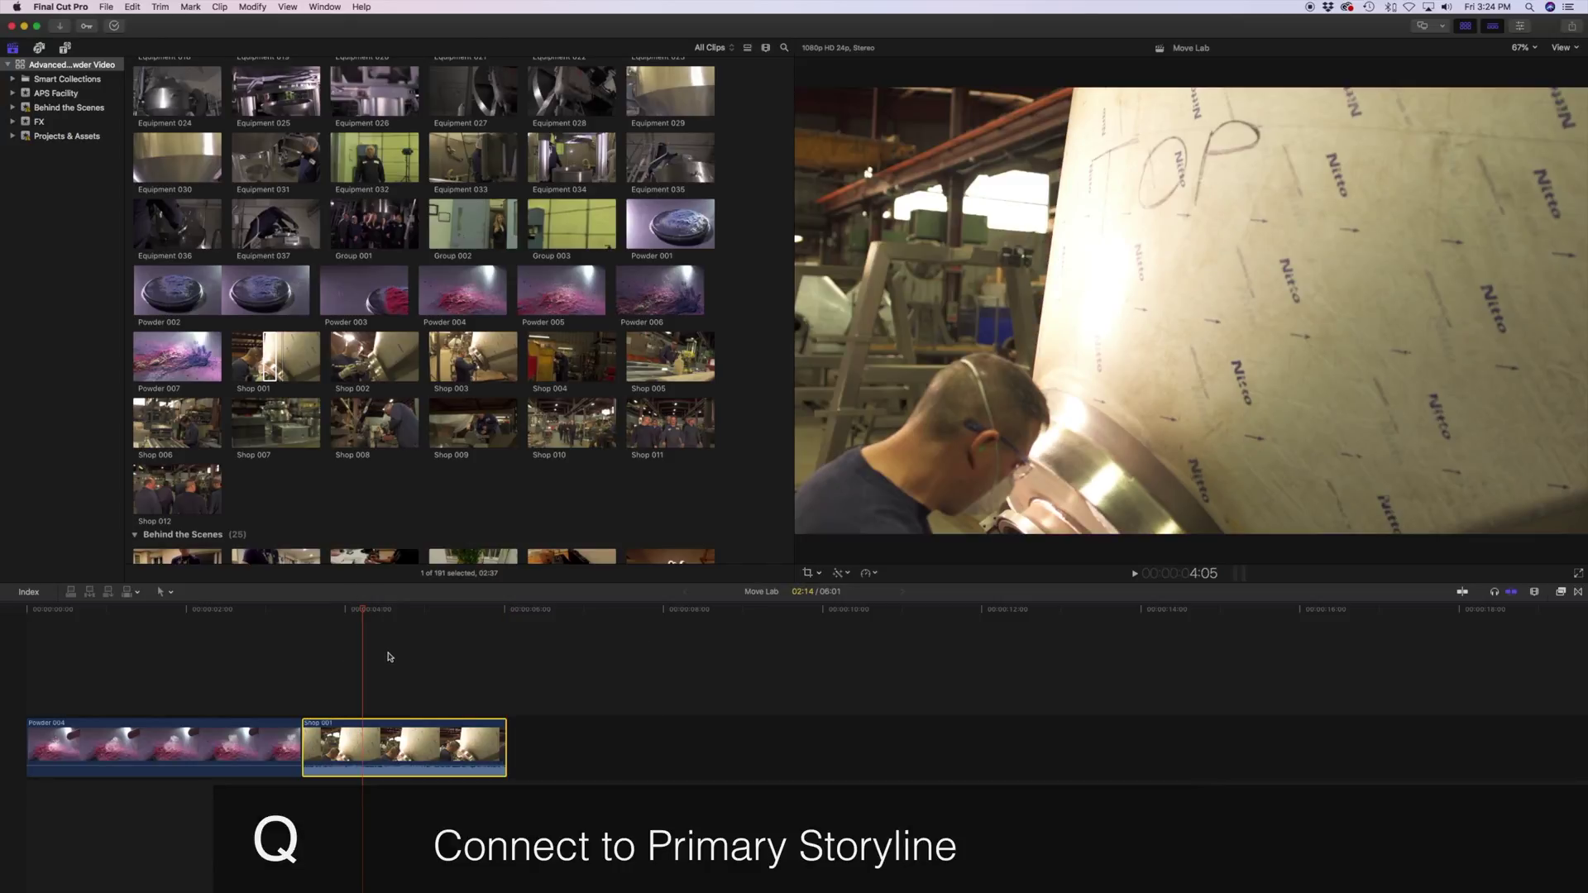
left_click(268, 434)
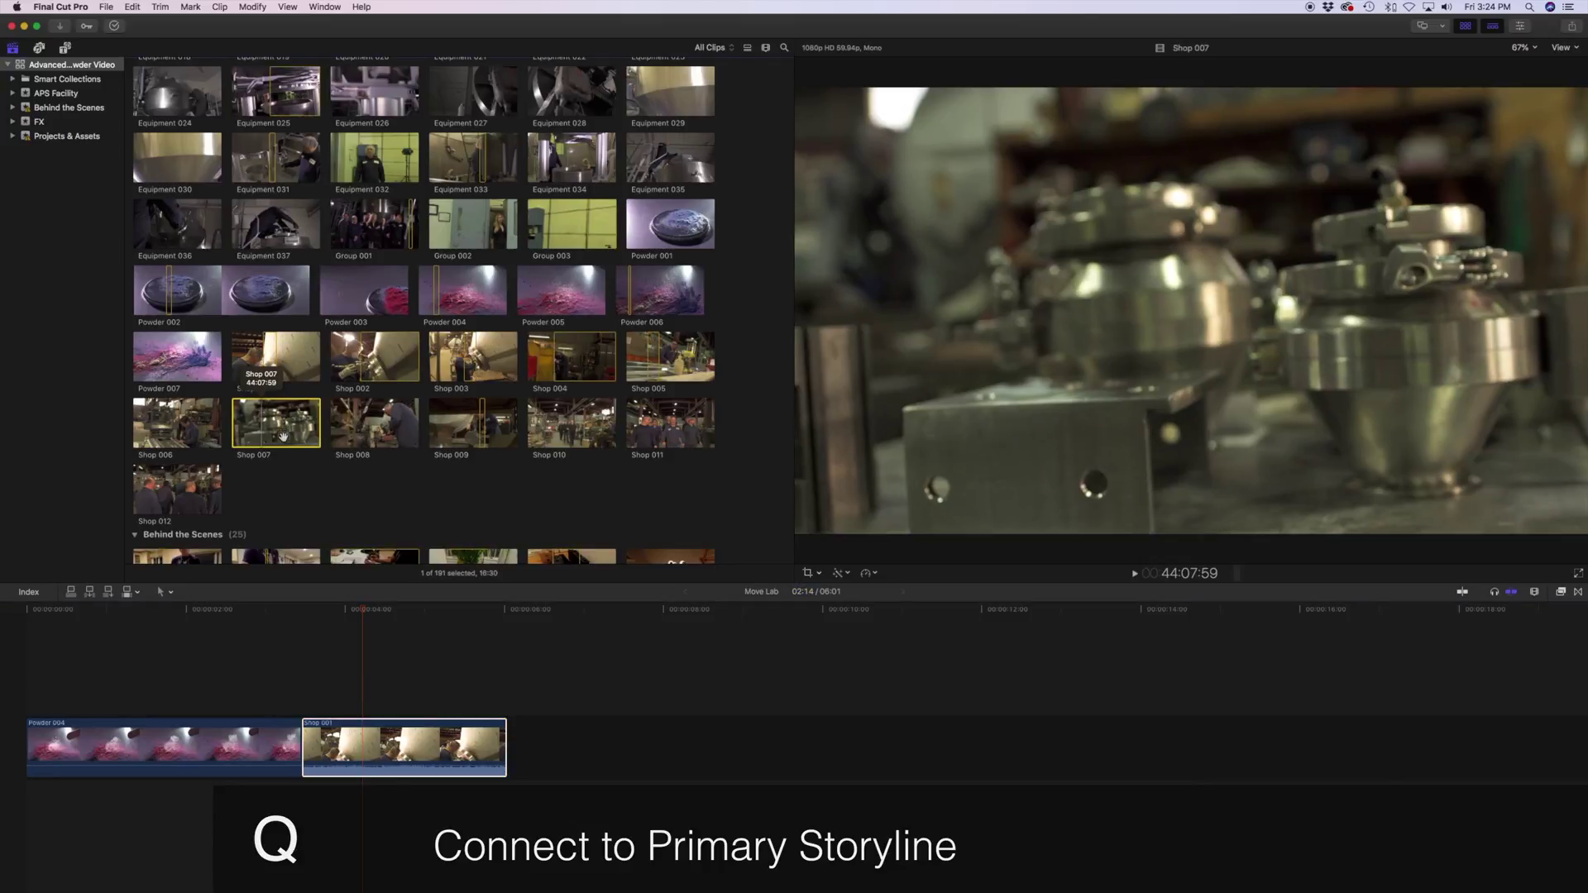
key("i")
key("space")
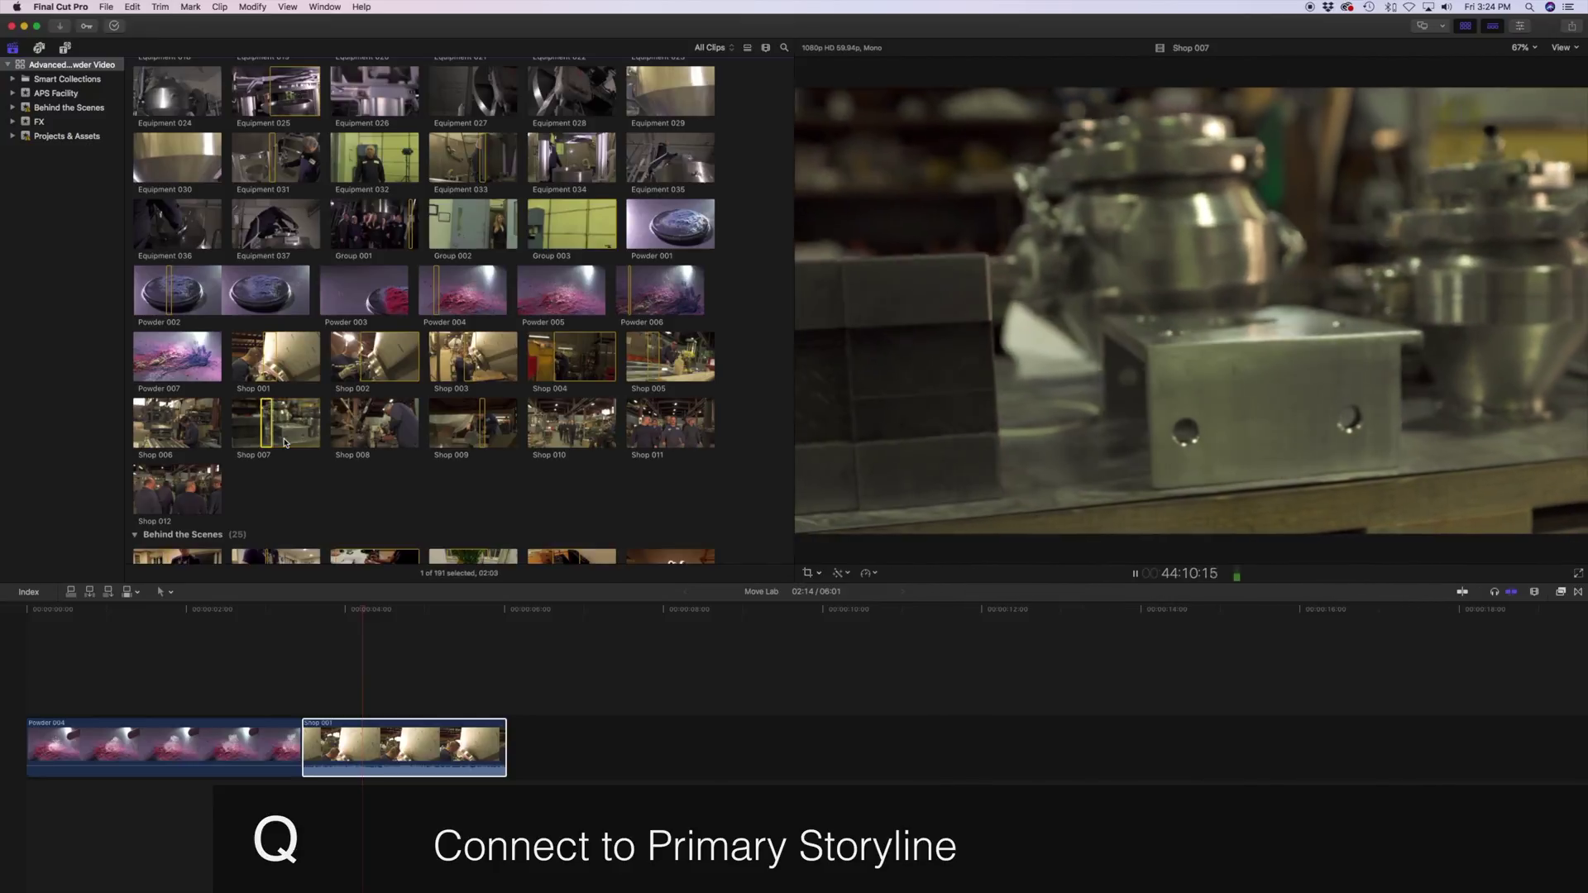
key("o")
key("space")
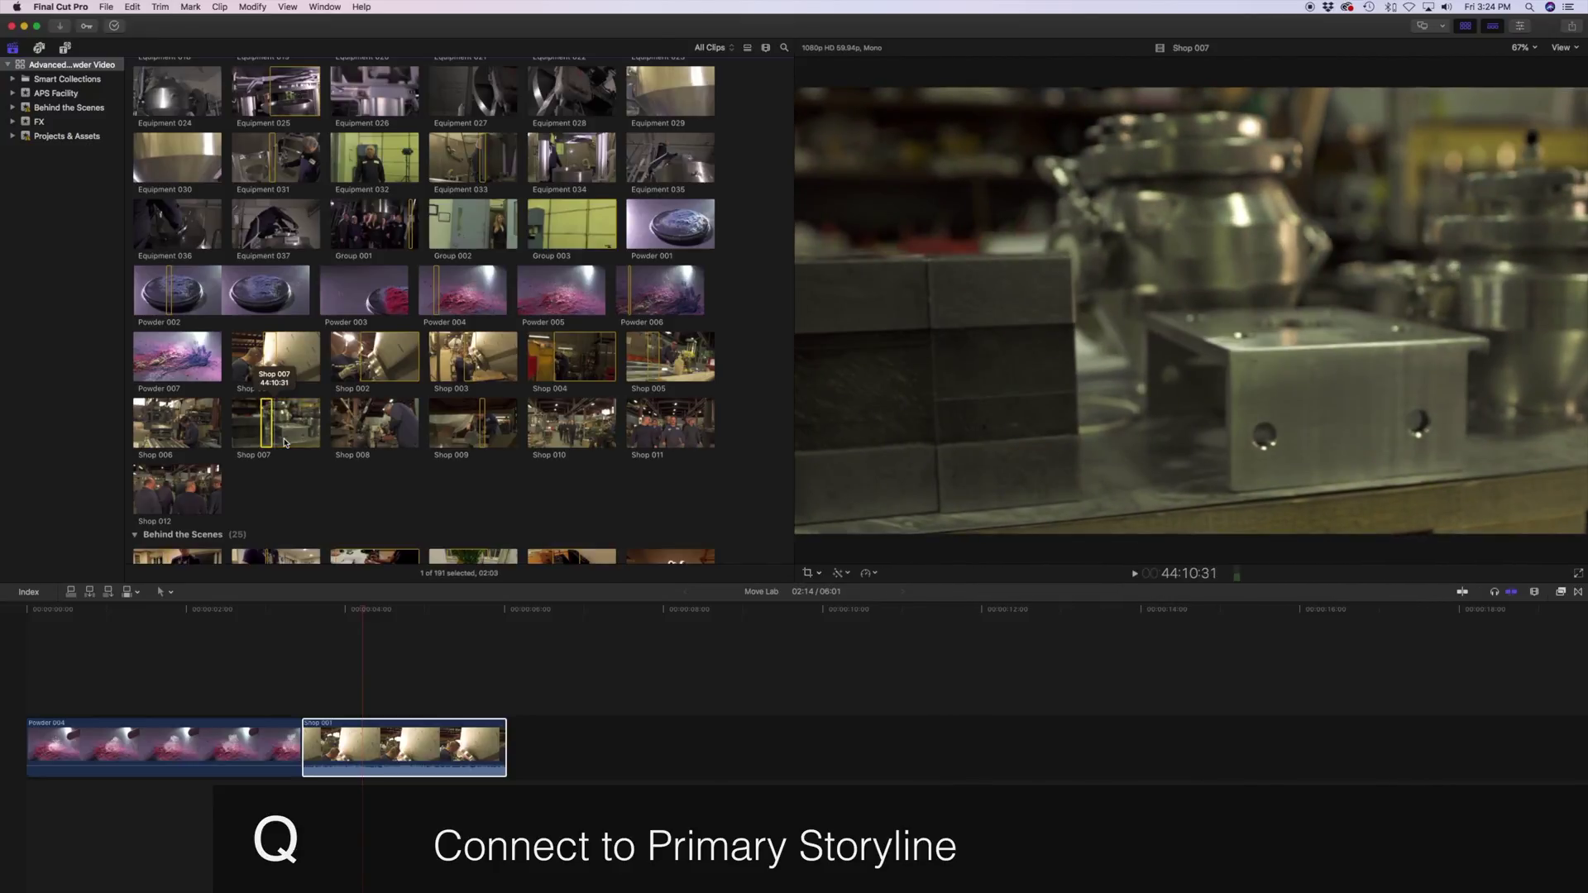
key("q")
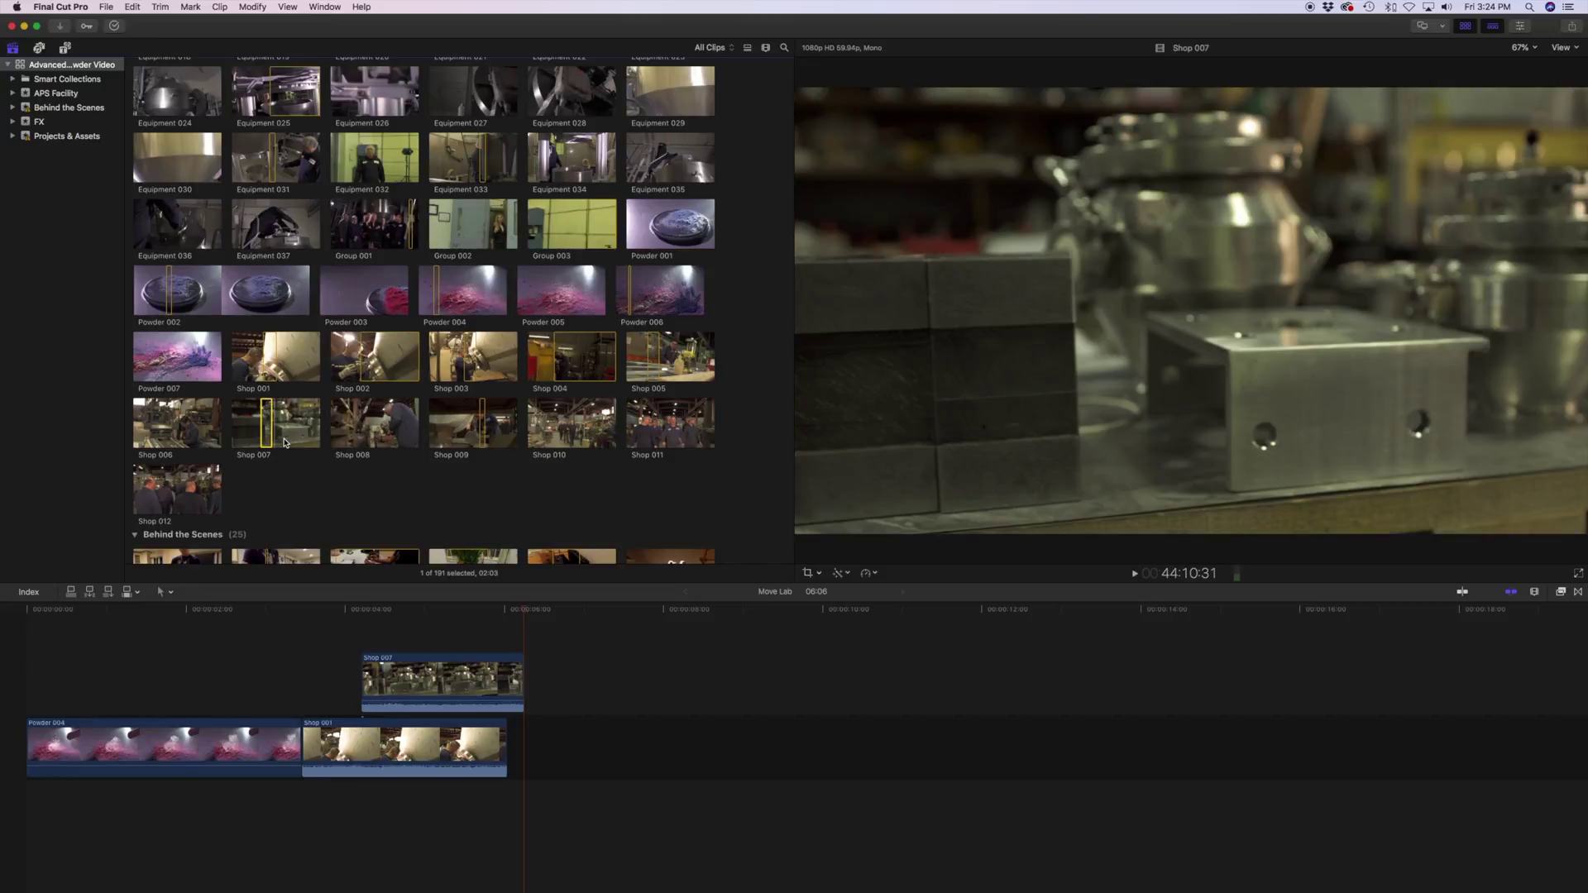
Check the connected Shop 007 and Shop 001 clips, returning the playhead to about four seconds
left_click(428, 683)
left_click(368, 750)
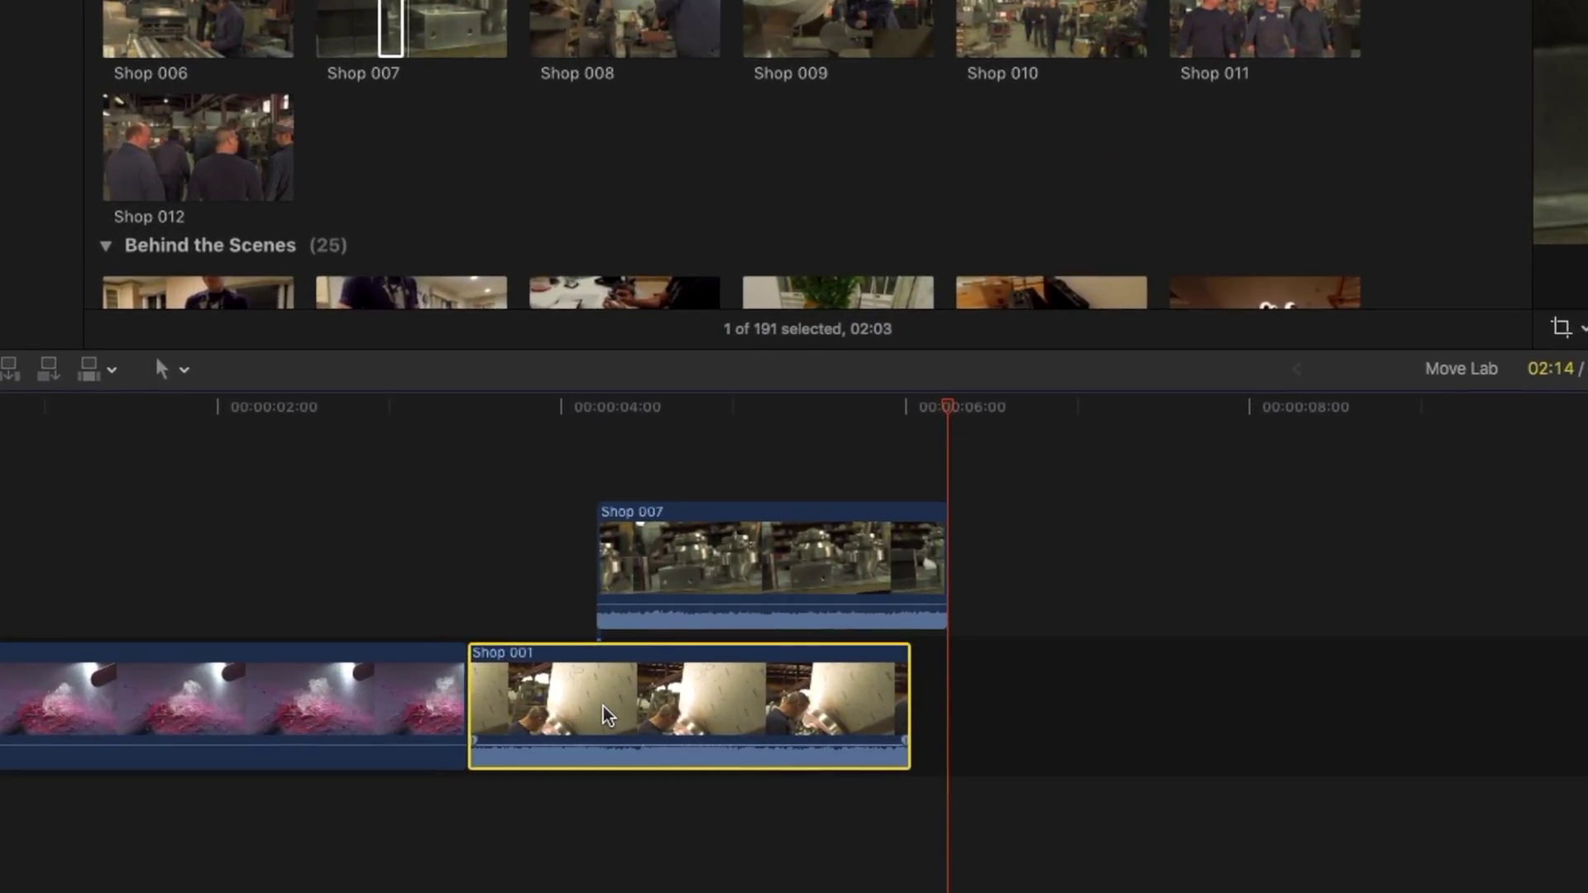
left_click(554, 407)
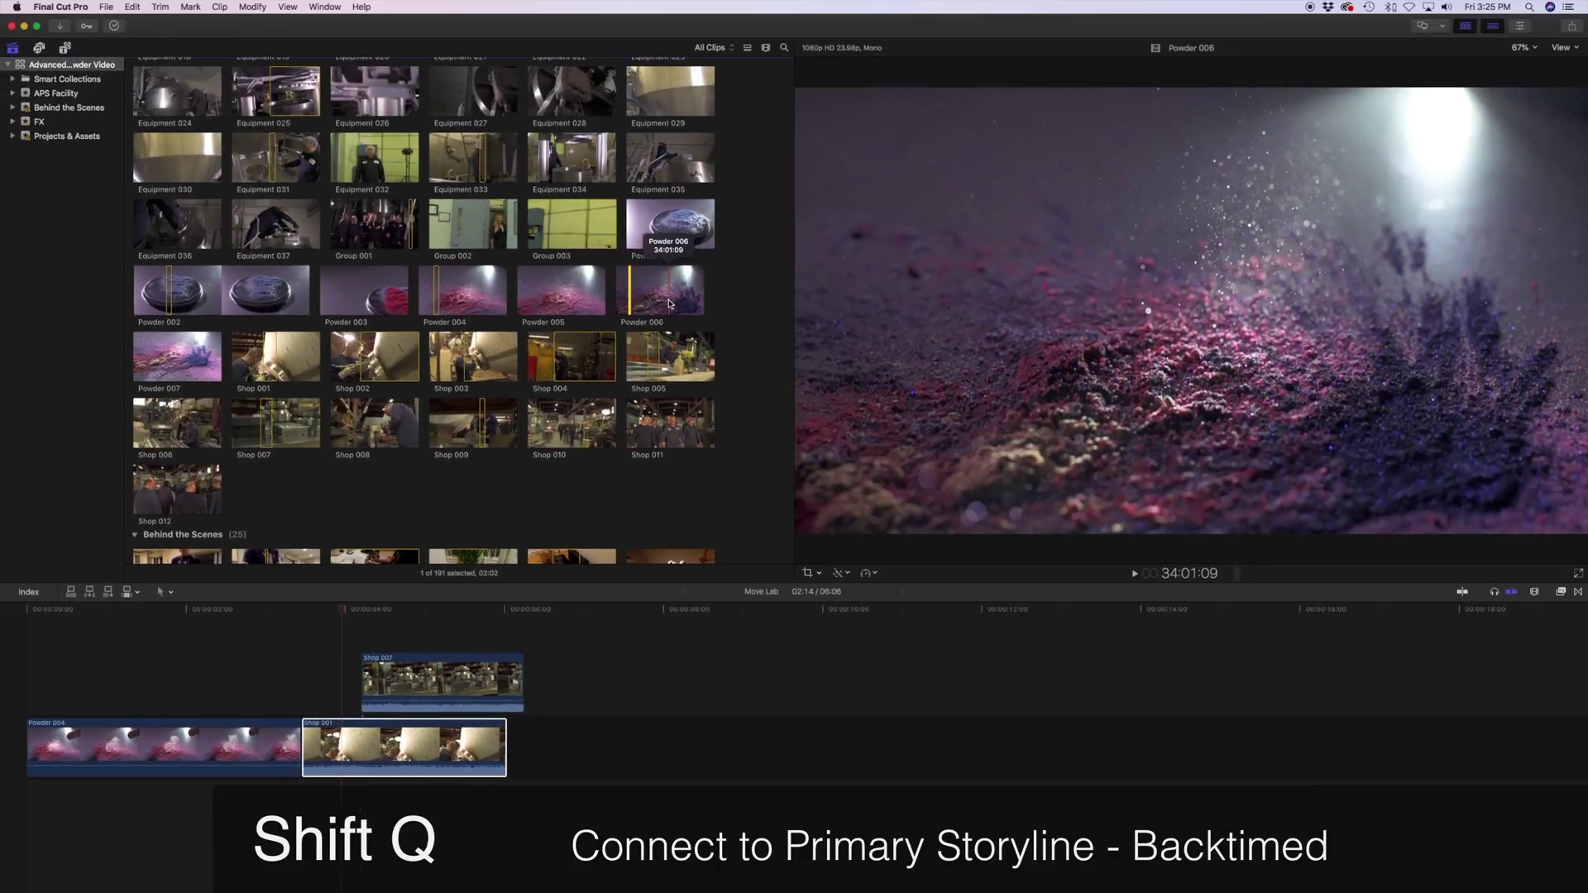
key("space")
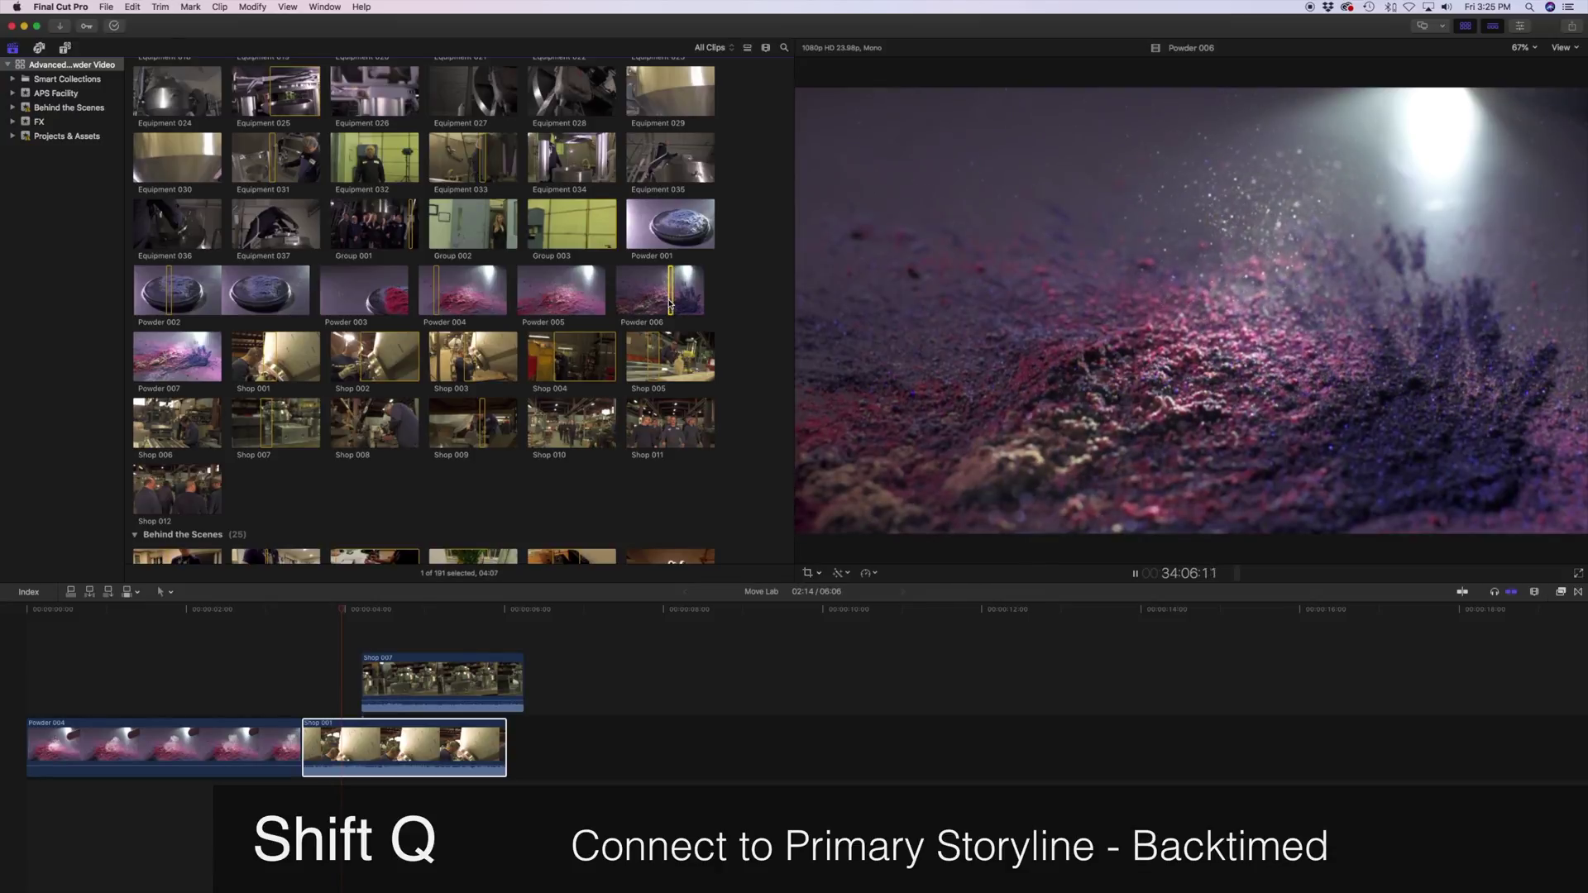
key("shift+q")
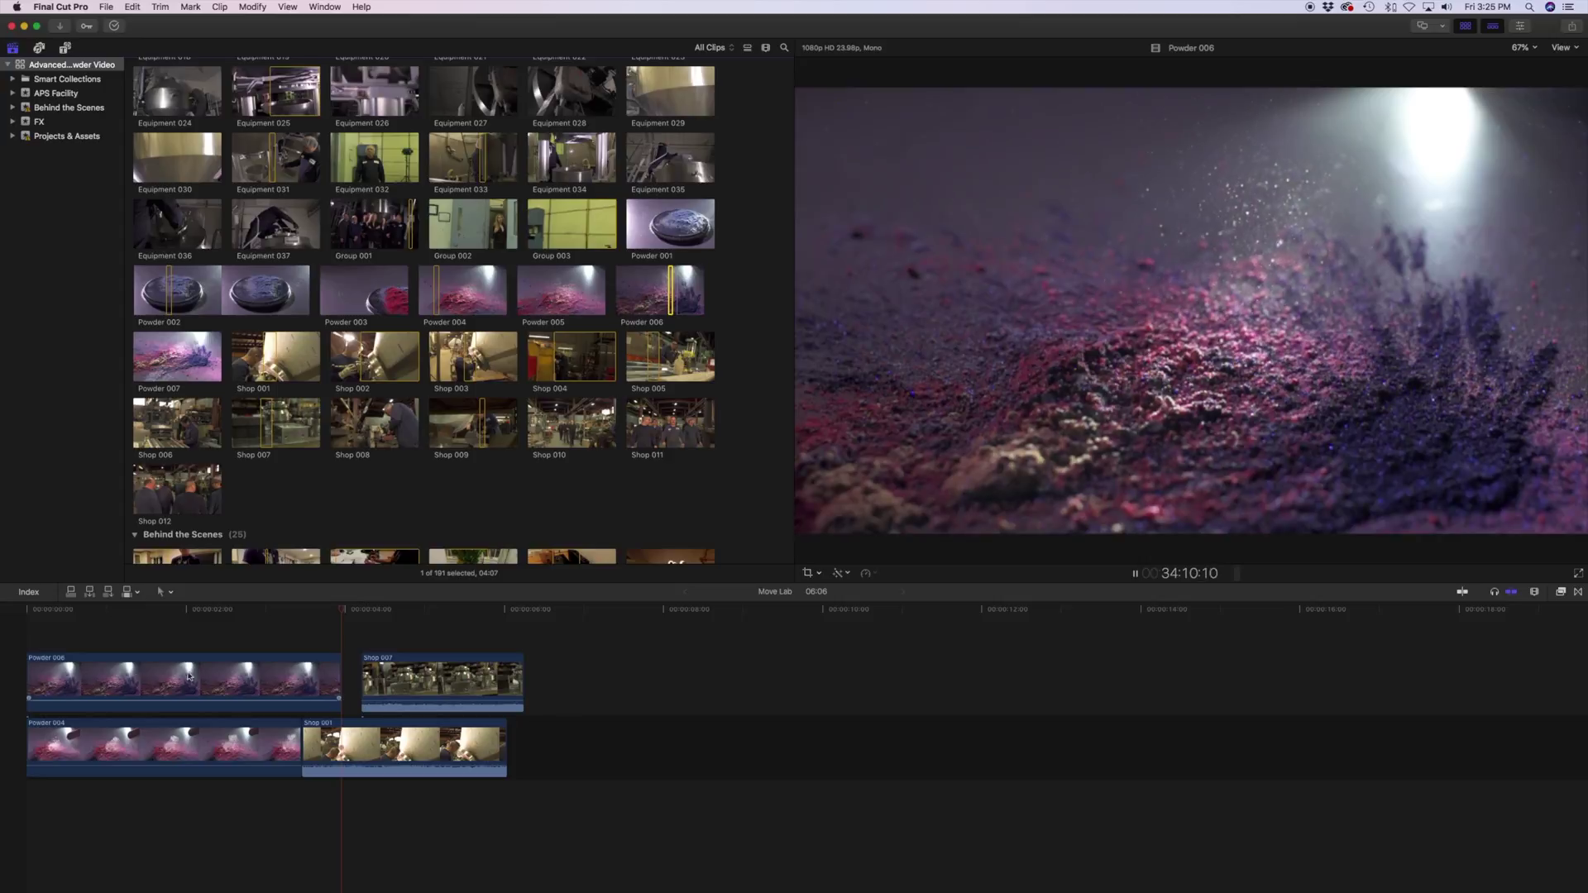
key("super+2")
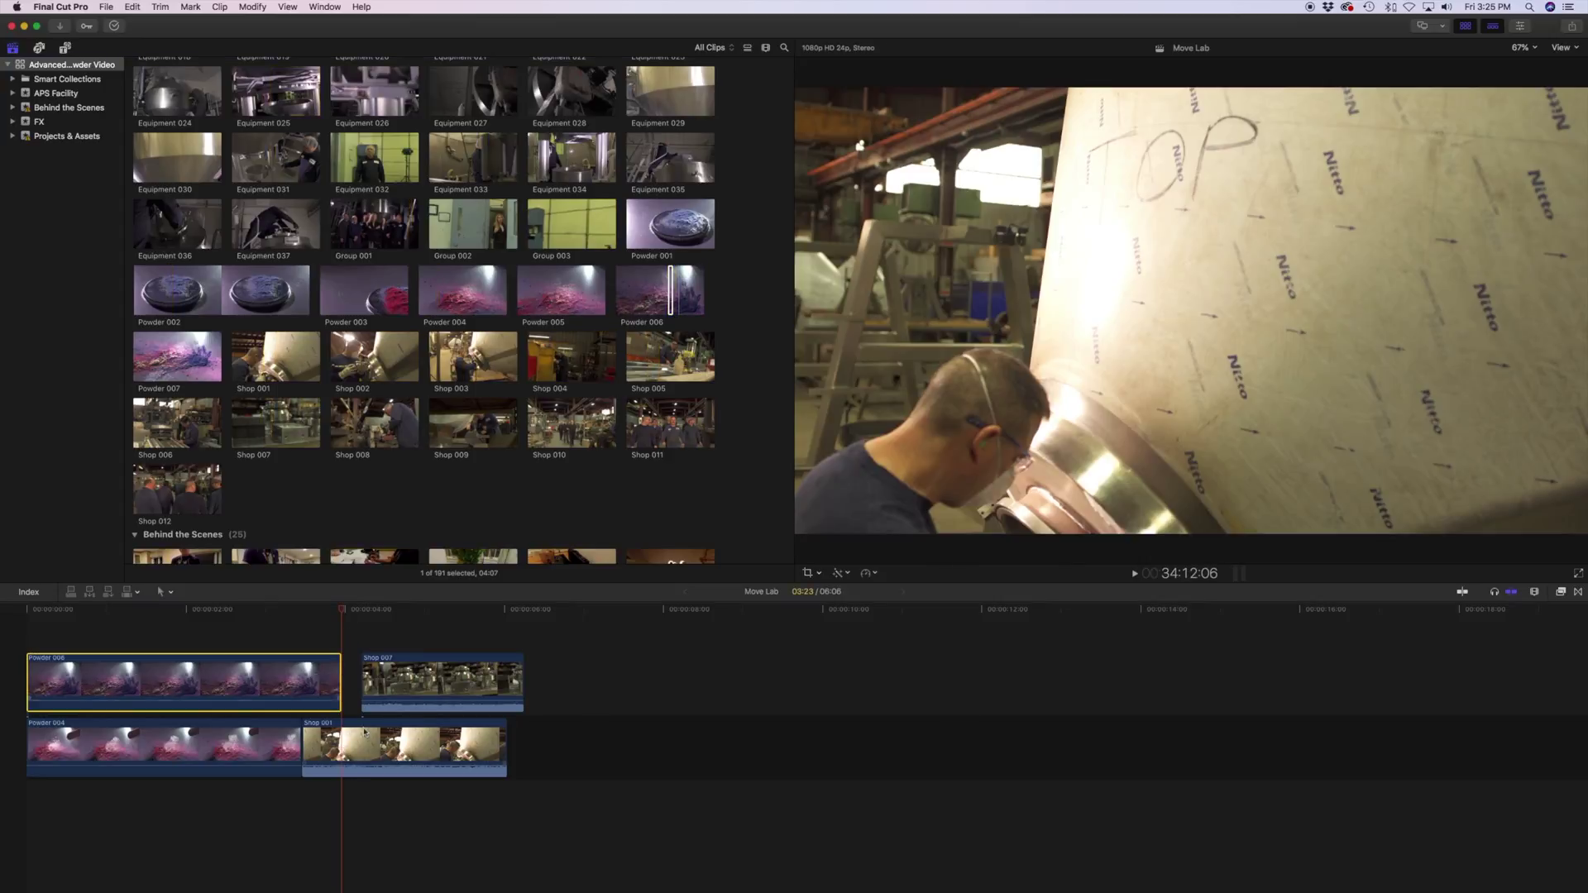
key("Delete")
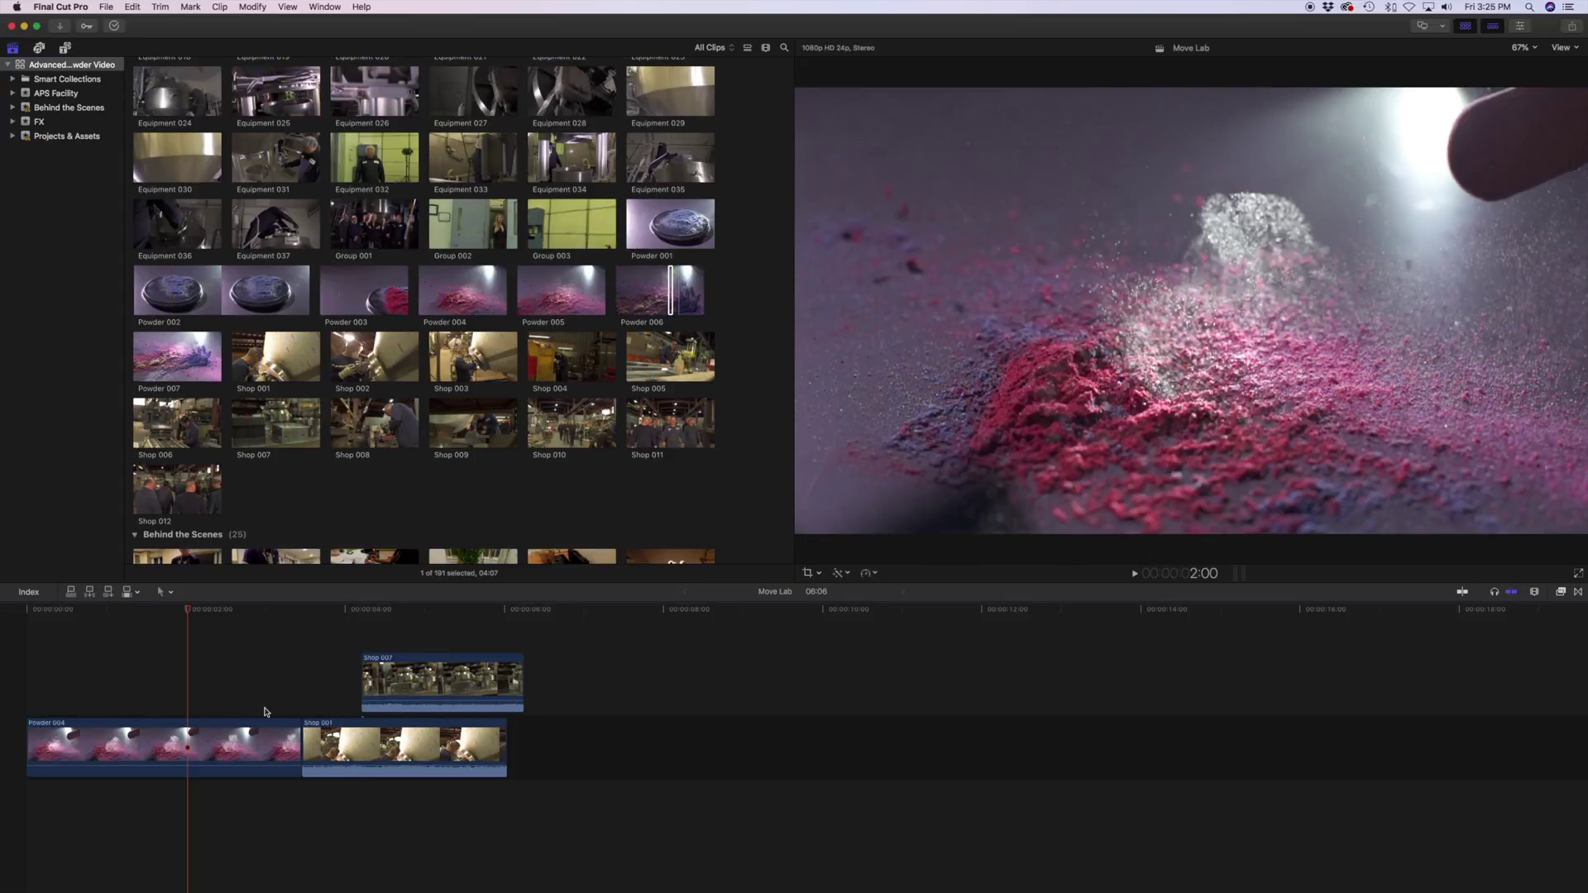
left_click(220, 728)
left_click(201, 746)
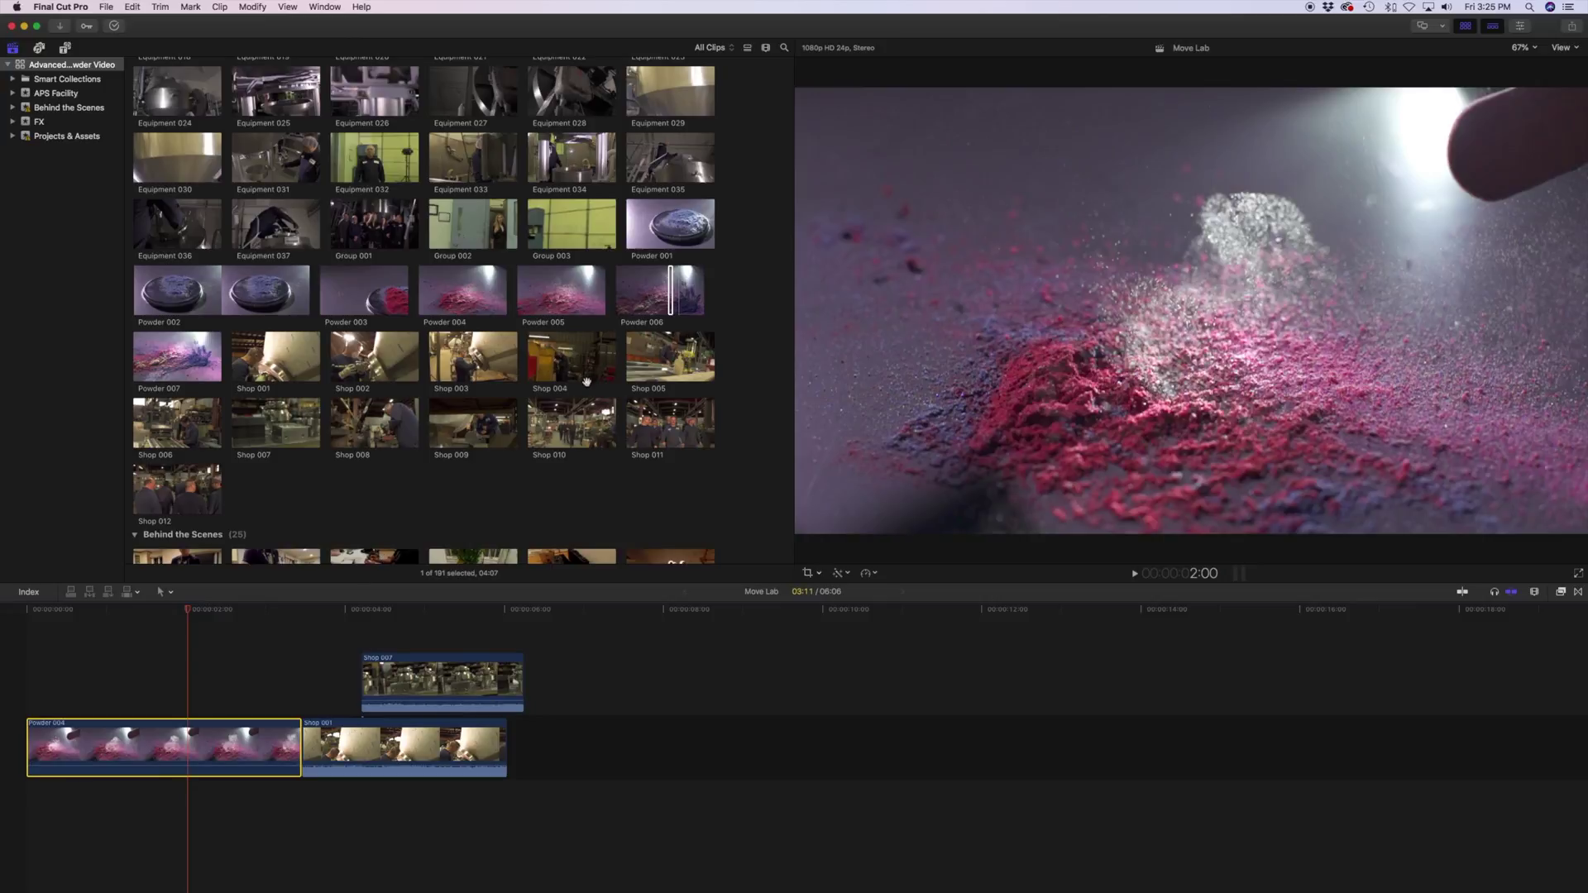
Overwrite Powder 004 at the playhead with a Shop 004 range, after trying and undoing an insert
left_click(560, 360)
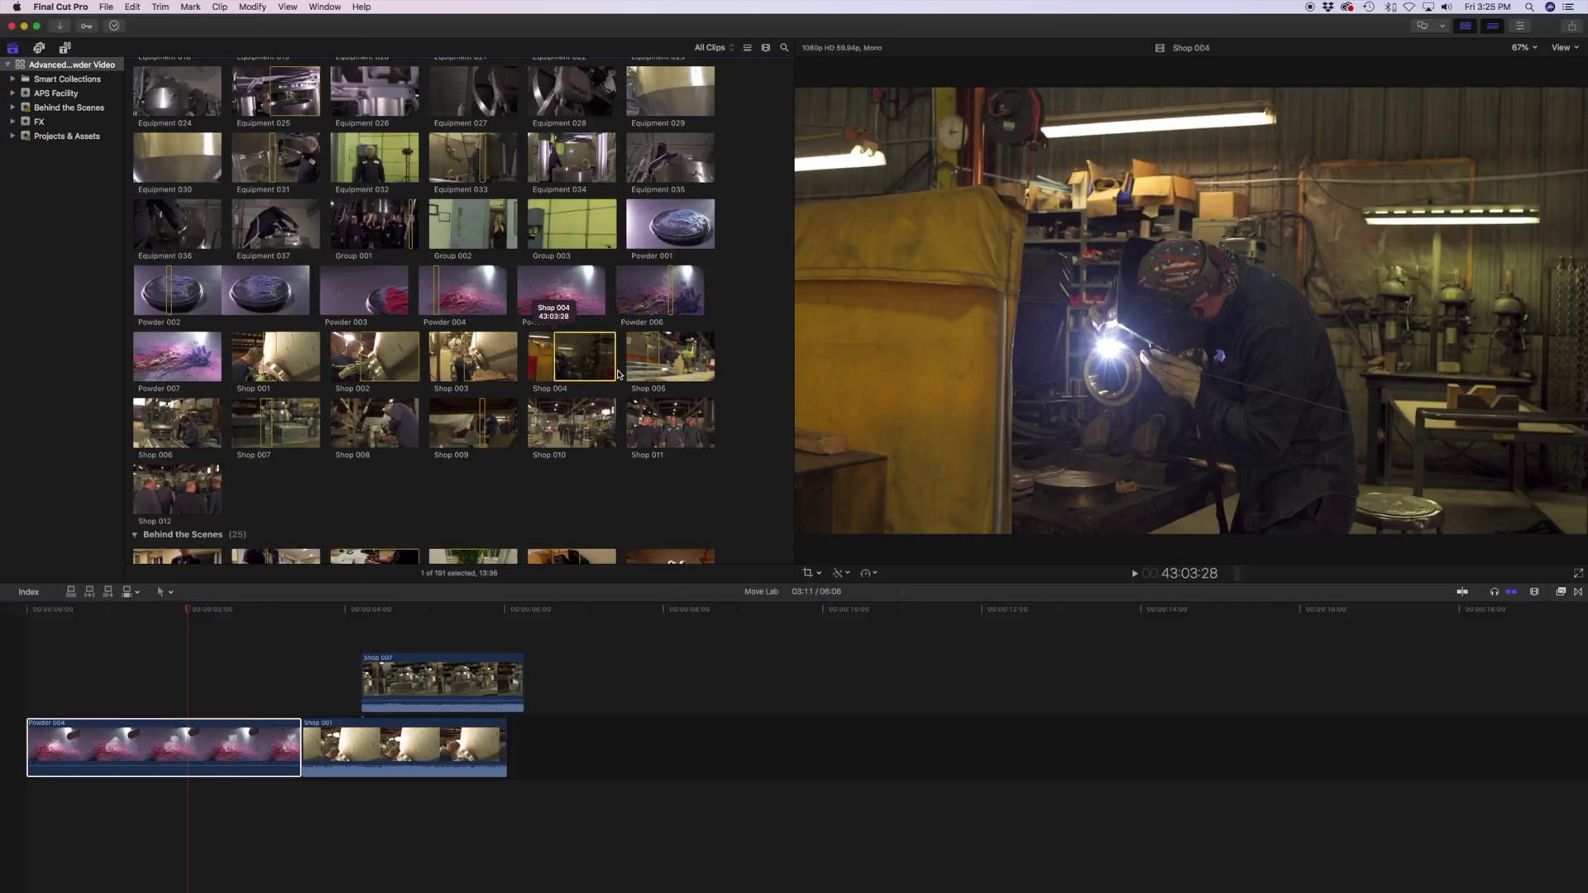
key("space")
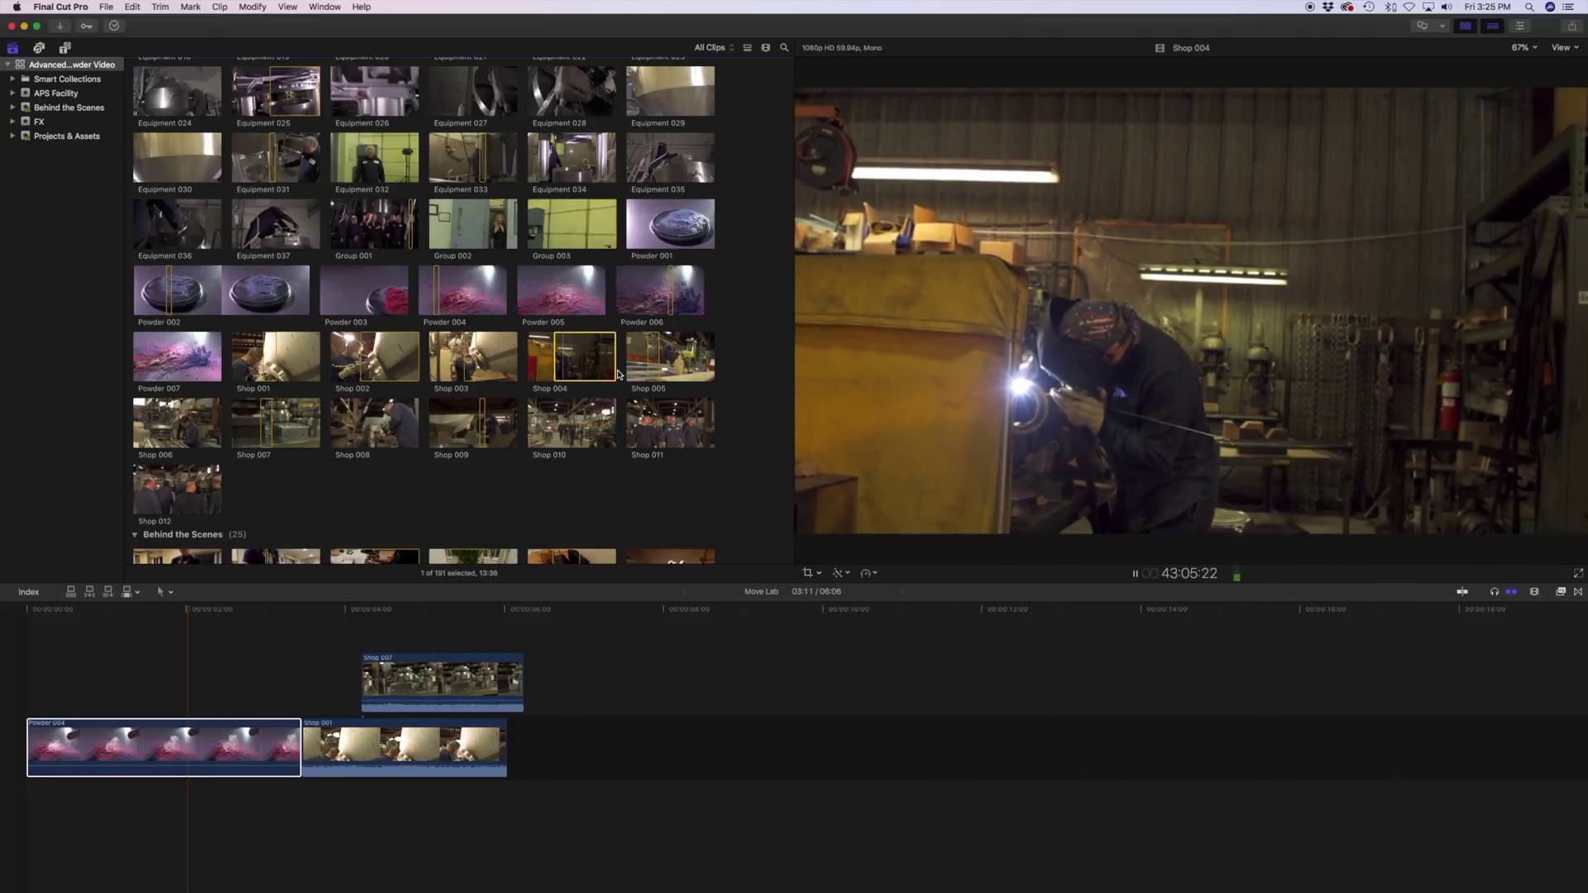
key("o")
key("space")
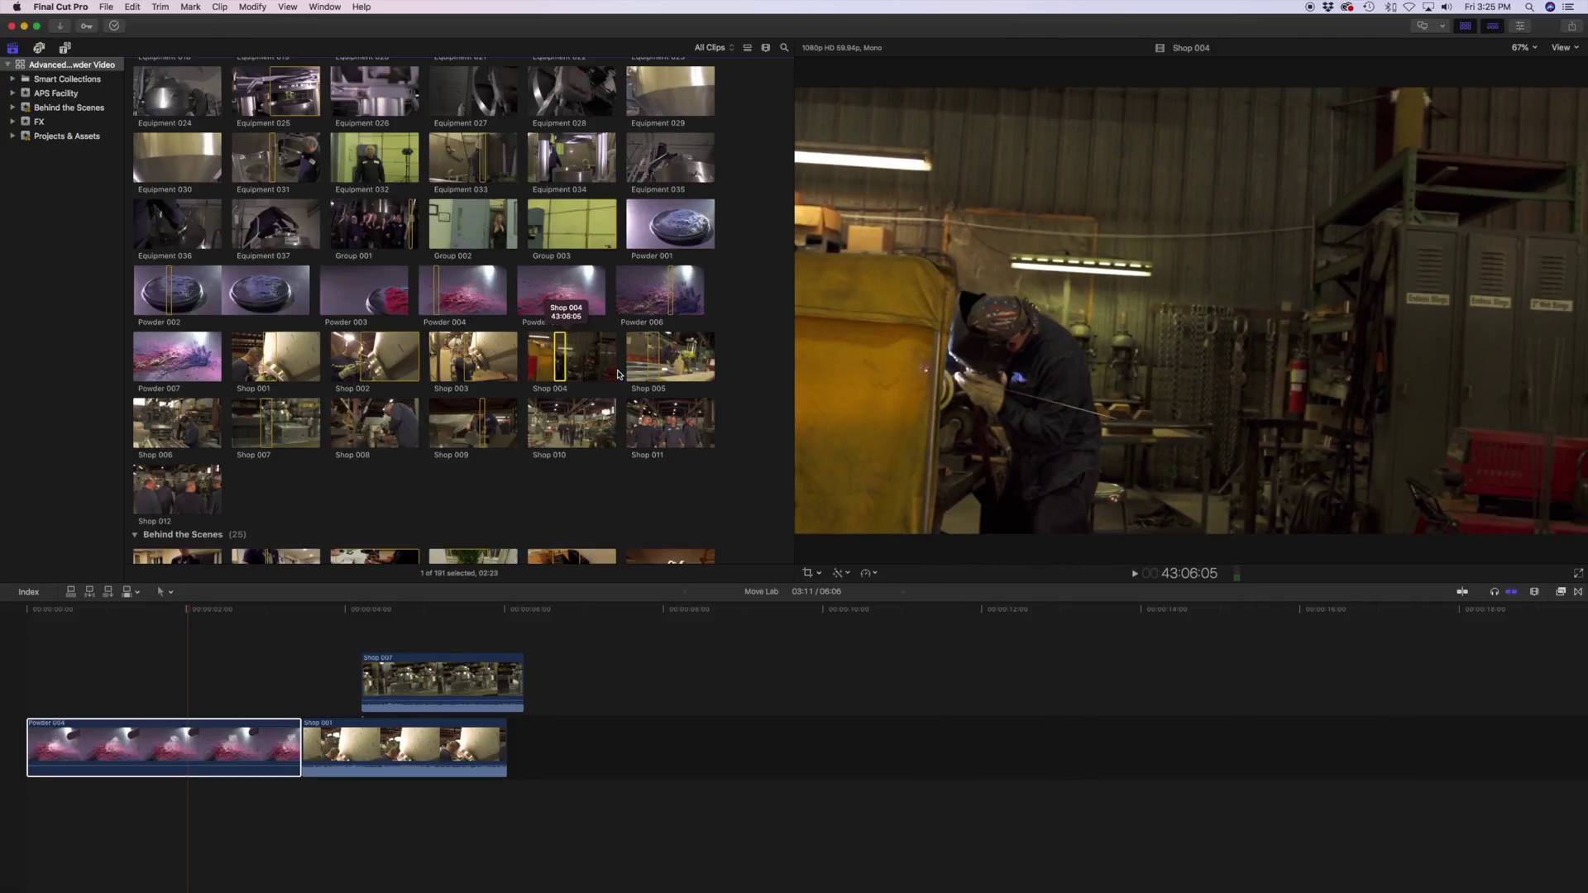
key("w")
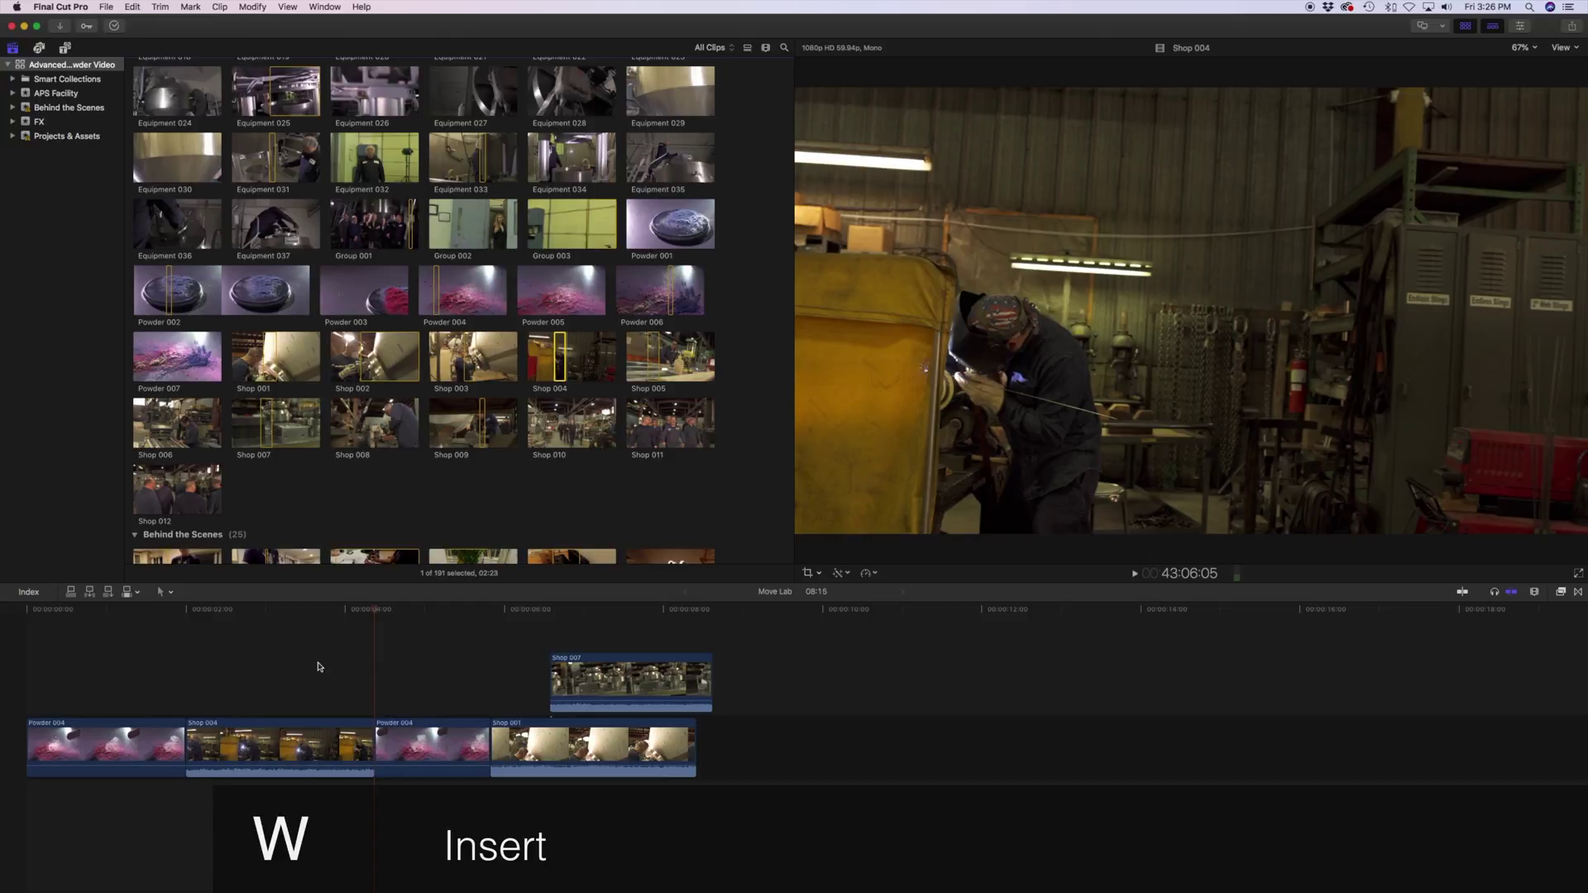
key("super+z")
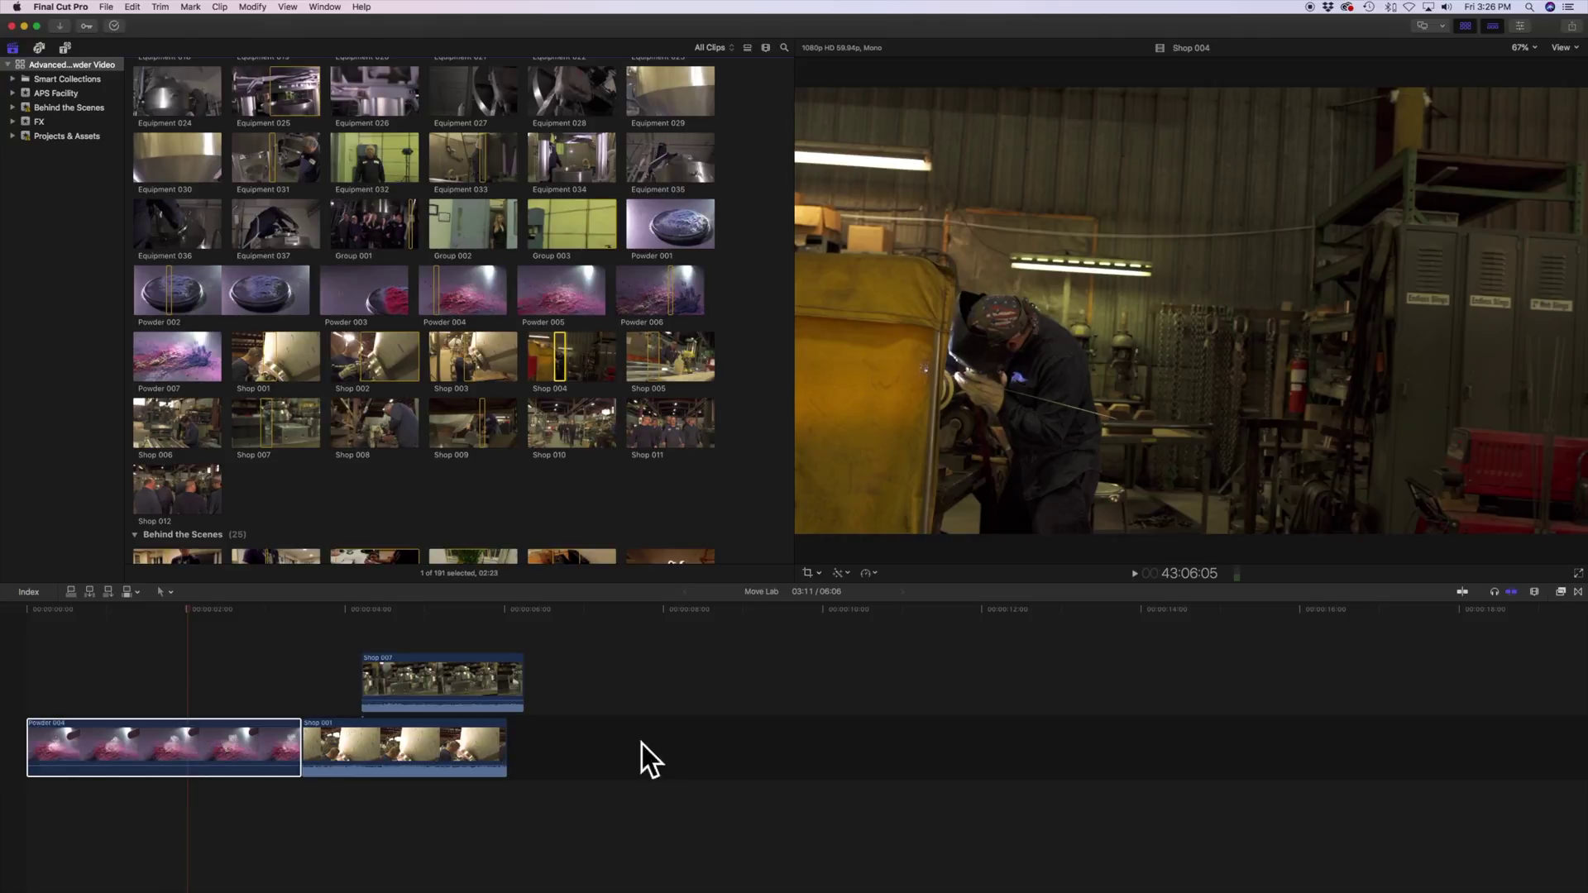
key("d")
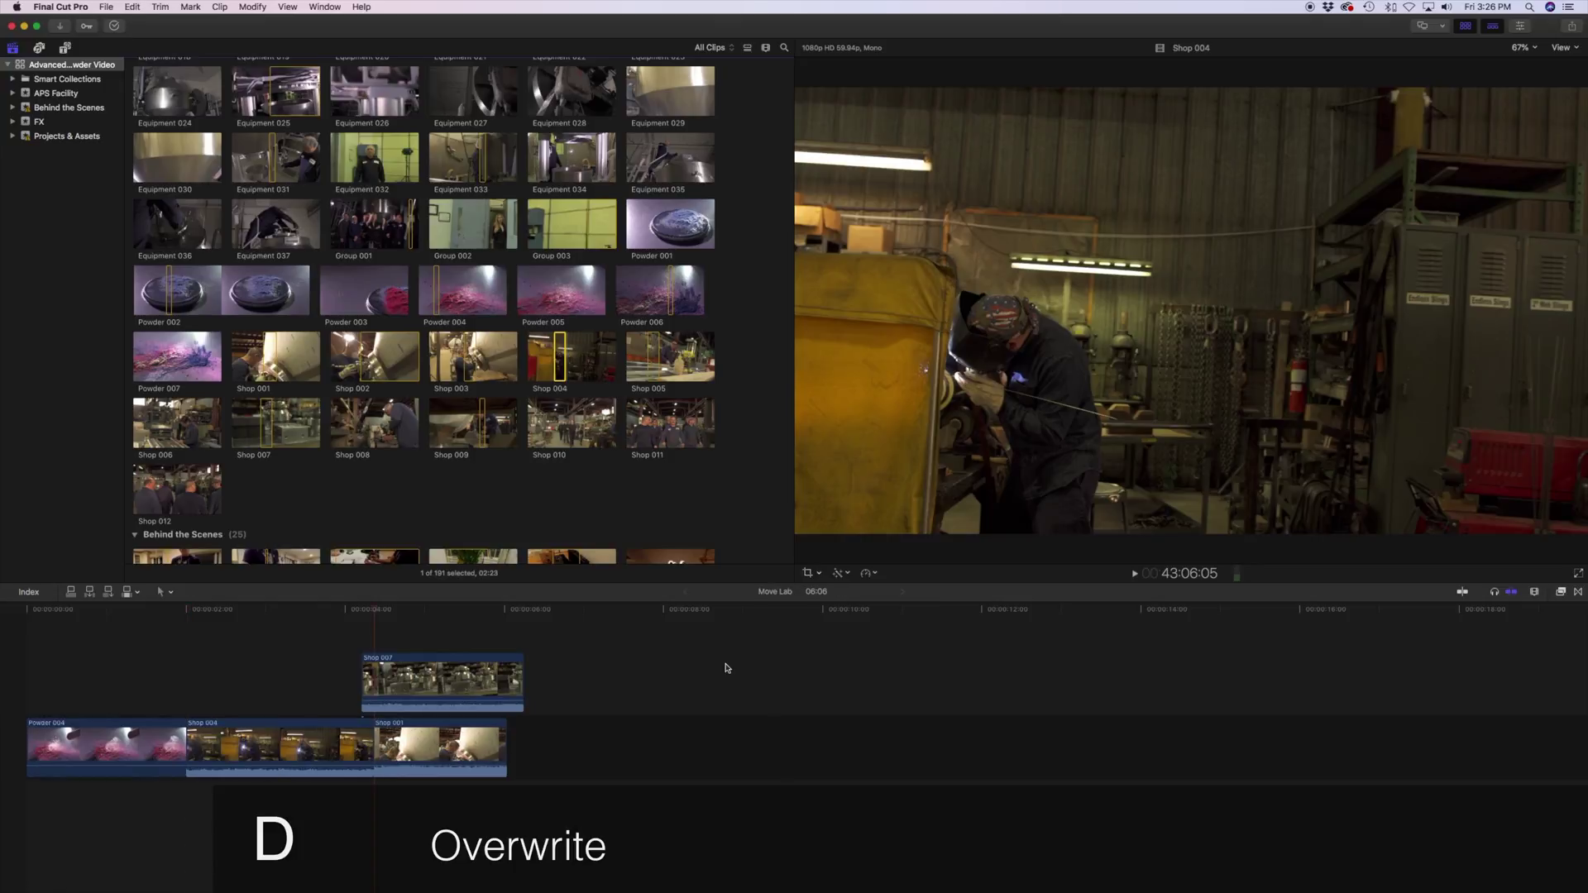
Select Shop 004 in the timeline, after trying a small drag to shift it later
left_click(202, 752)
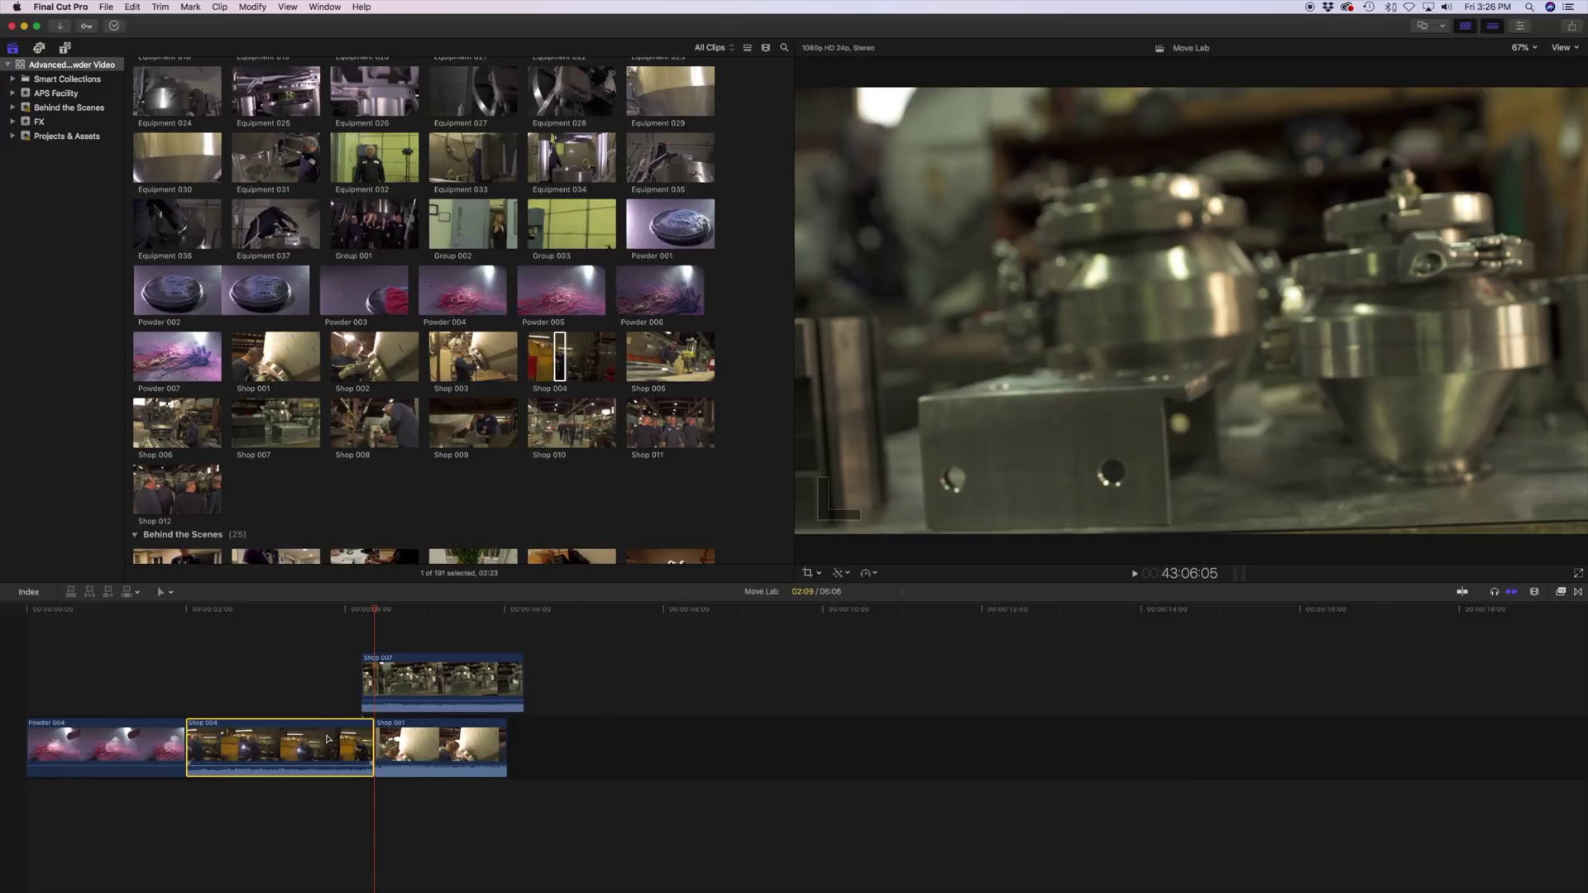
mouse_move(327, 742)
left_mouse_down()
mouse_move(415, 740)
mouse_move(312, 738)
mouse_move(430, 740)
mouse_move(342, 735)
left_mouse_up()
left_click(268, 704)
left_click(273, 744)
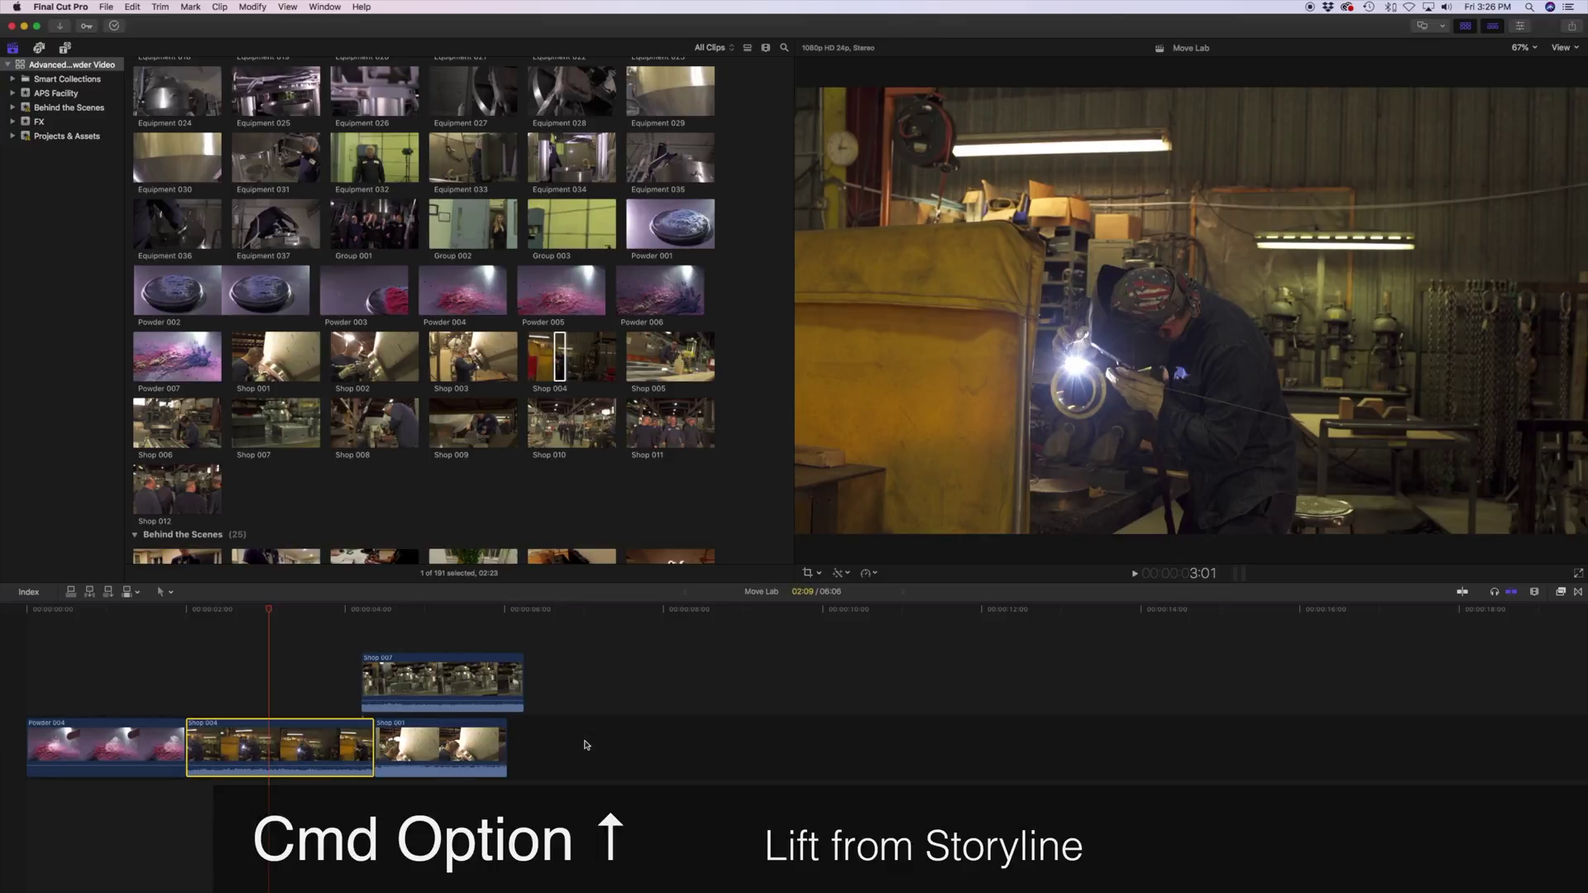
Lift Shop 004 out of the storyline and slide the connected clip slightly later
key("super+alt+Up")
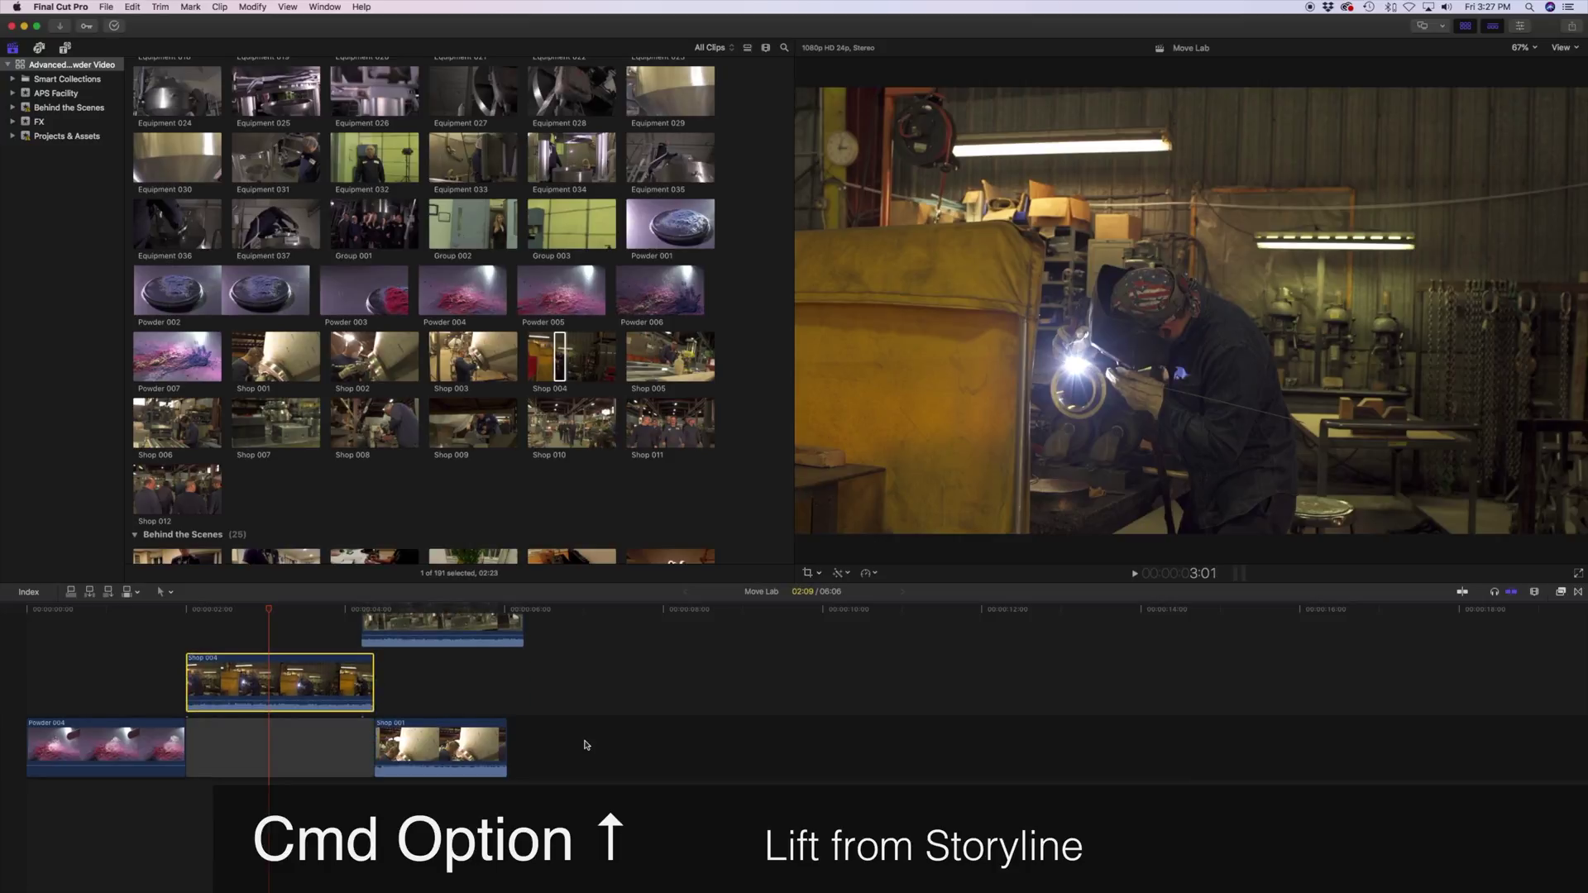
left_click(306, 745)
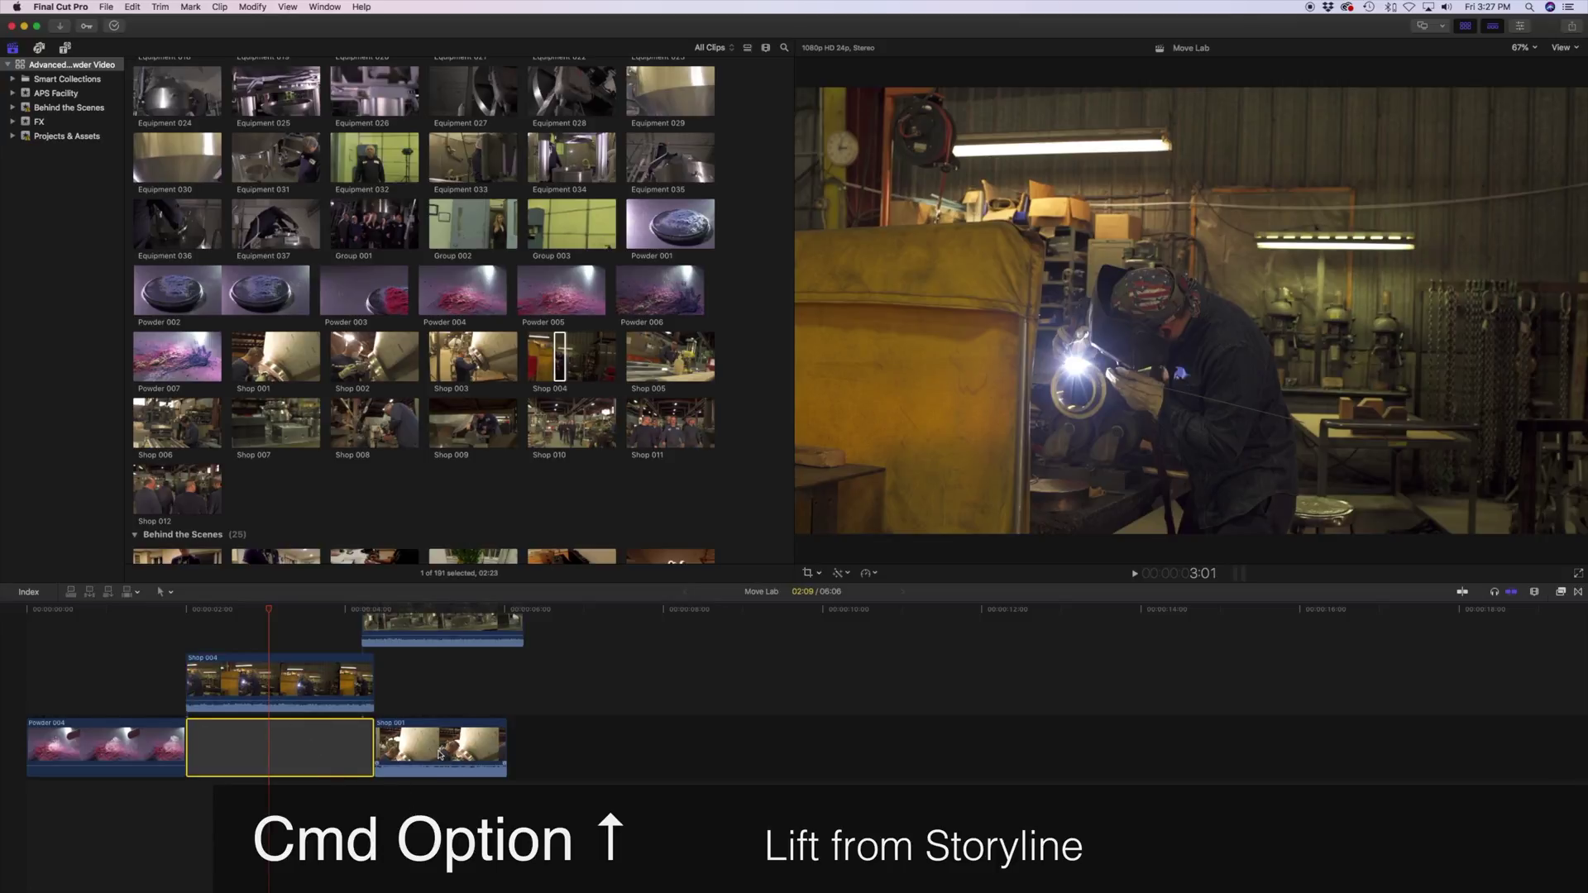
left_click_drag(296, 682, 337, 681)
left_click(387, 630)
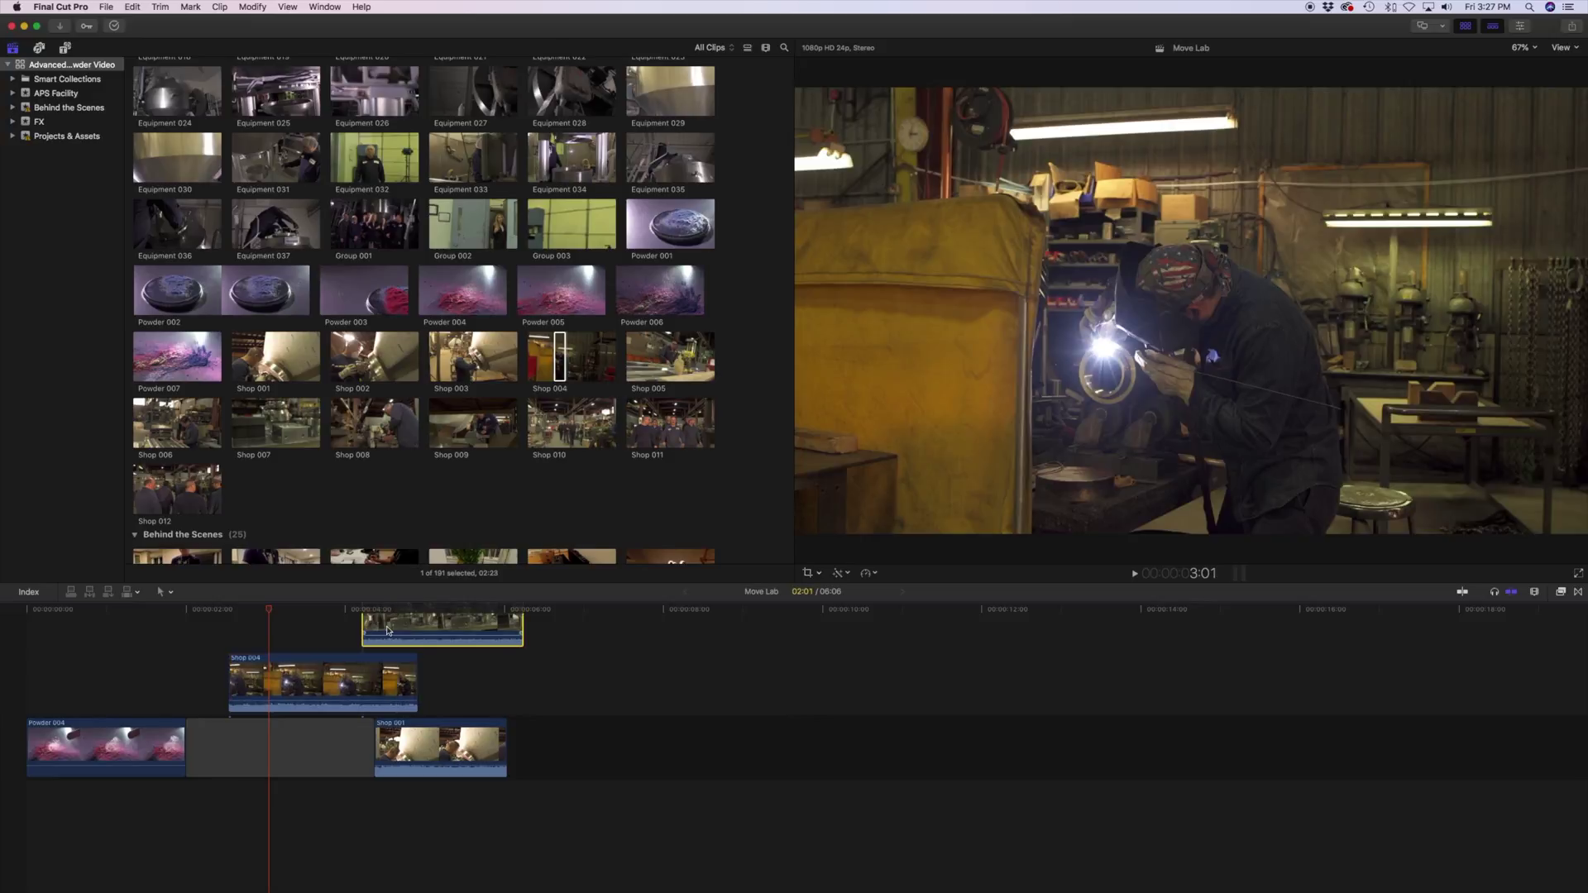
left_click(357, 688)
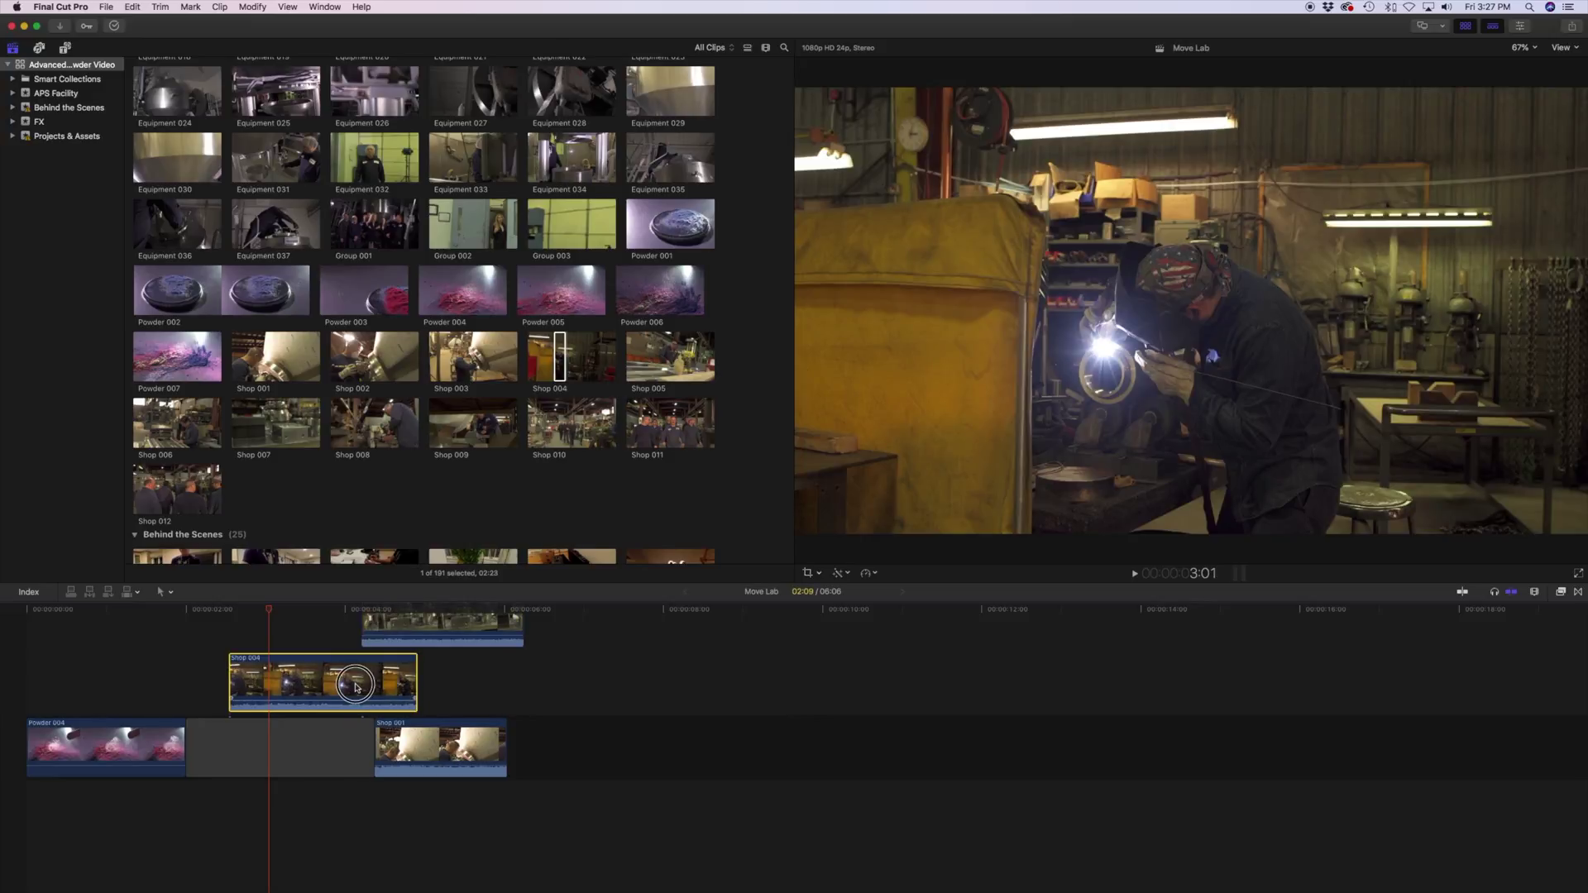
Drag the gap clip between Powder 004 and Shop 001 to try resizing it
left_click(356, 753)
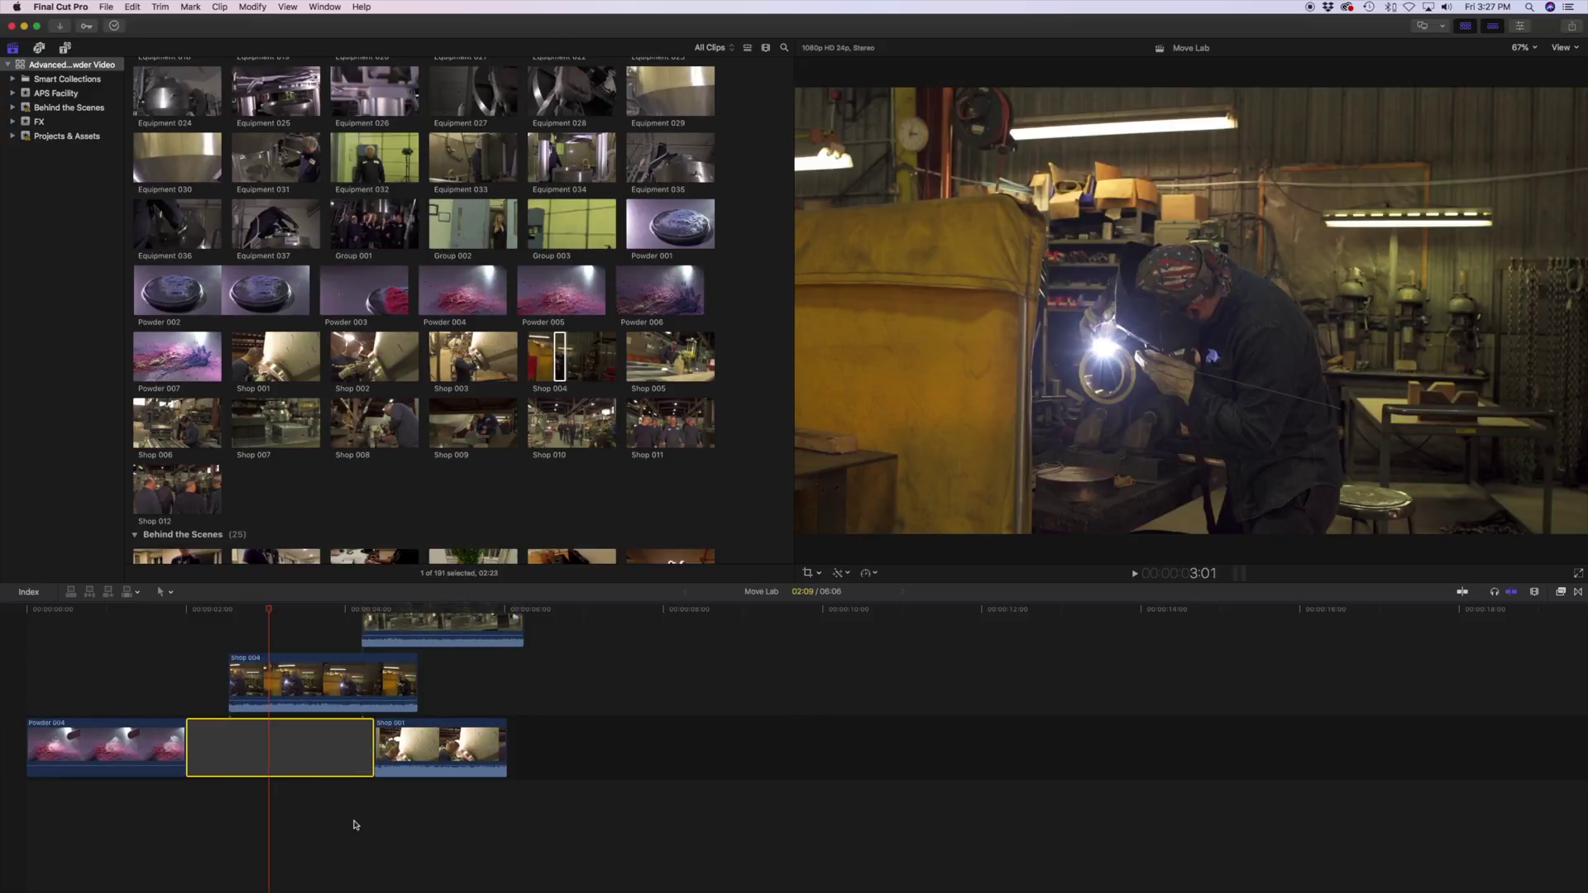
left_click(326, 769)
left_click_drag(310, 765, 238, 757)
Overwrite the connected Shop 004 clip down into the primary storyline with Cmd+Option+Down
left_click(283, 679)
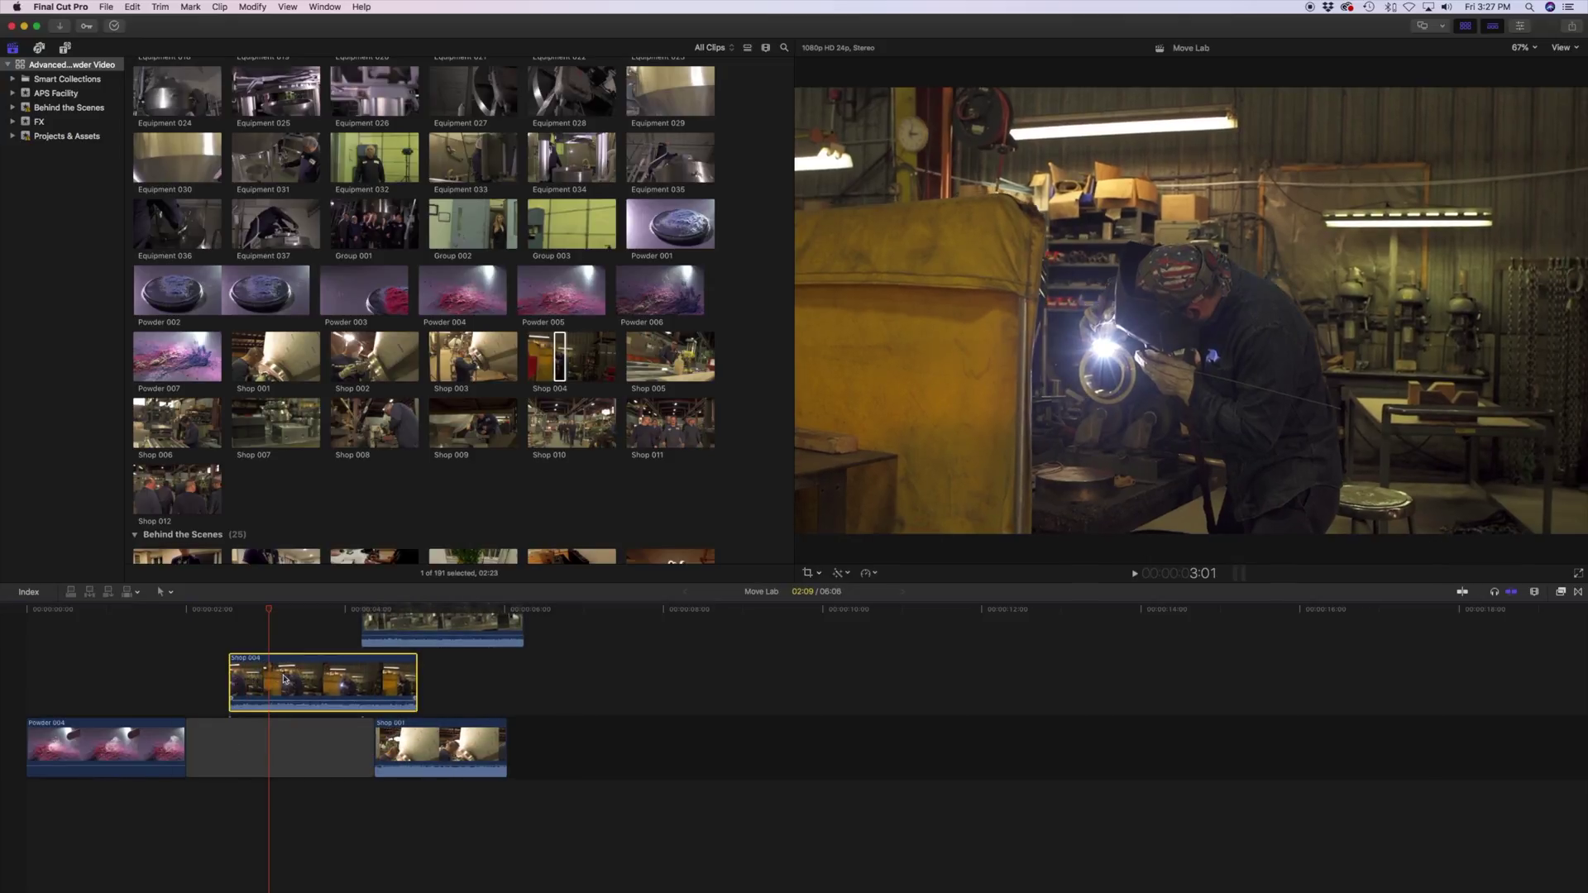
left_click(413, 748)
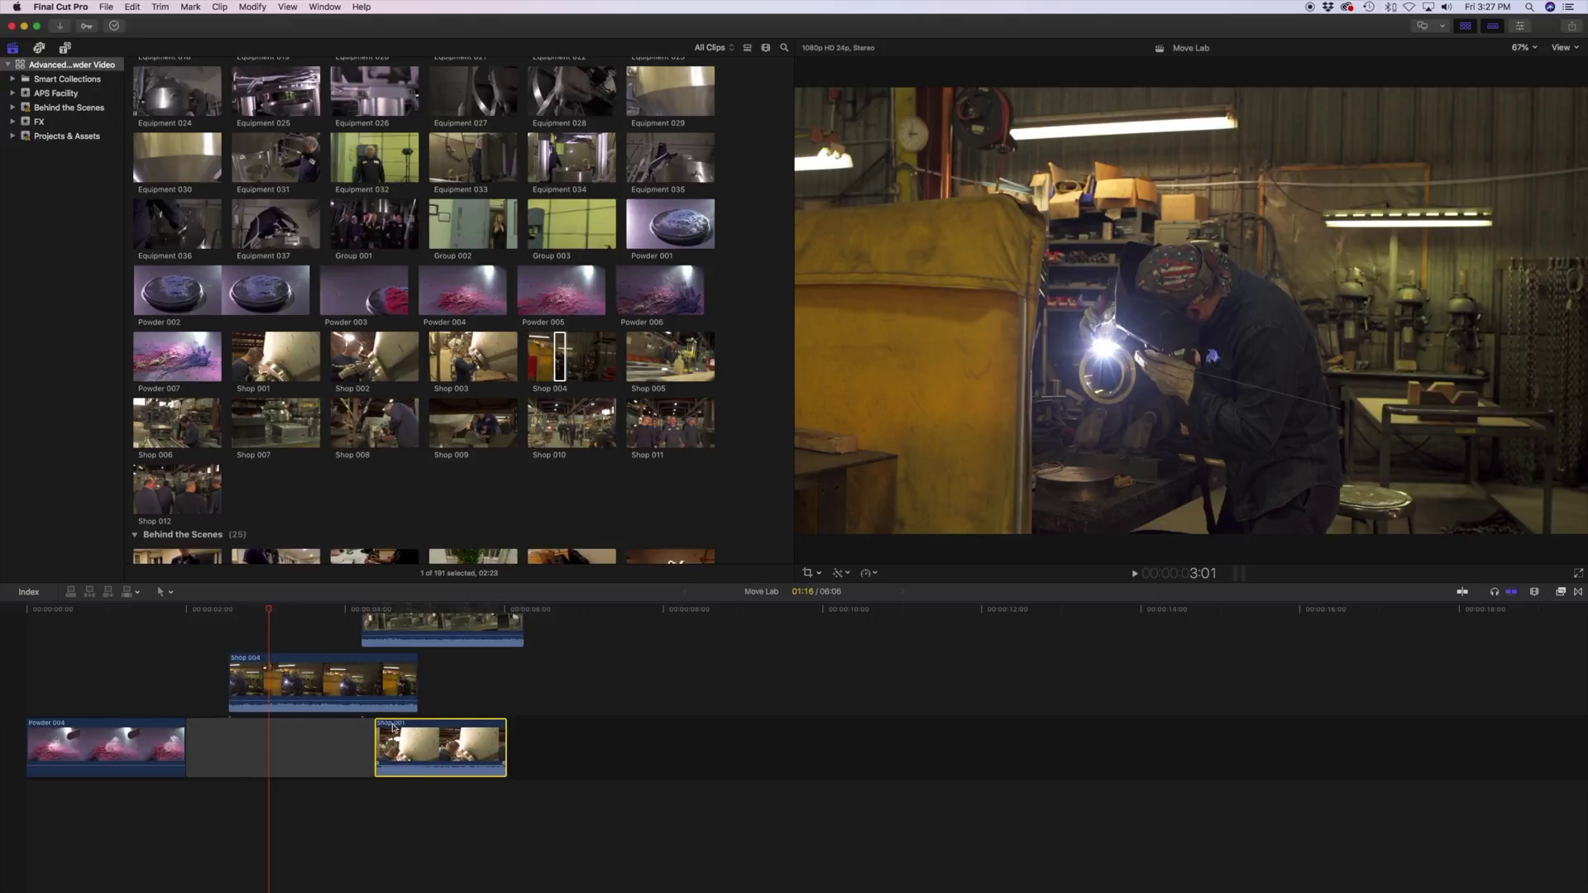
left_click(385, 697)
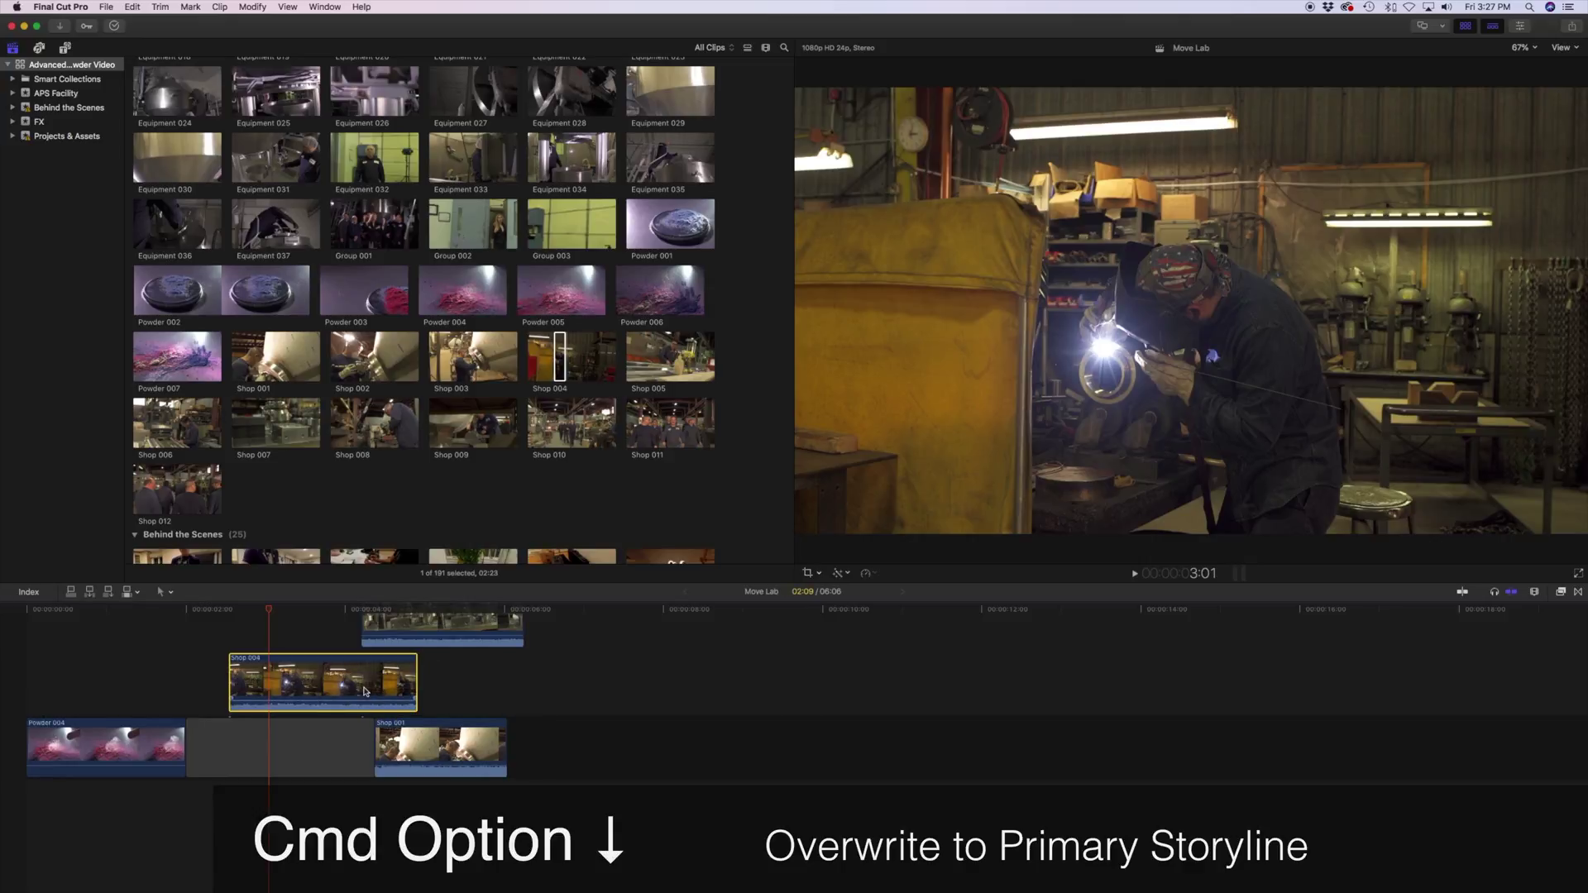
key("cmd+alt+Down")
Move the playhead back into Powder 004 and select that clip
left_click(365, 689)
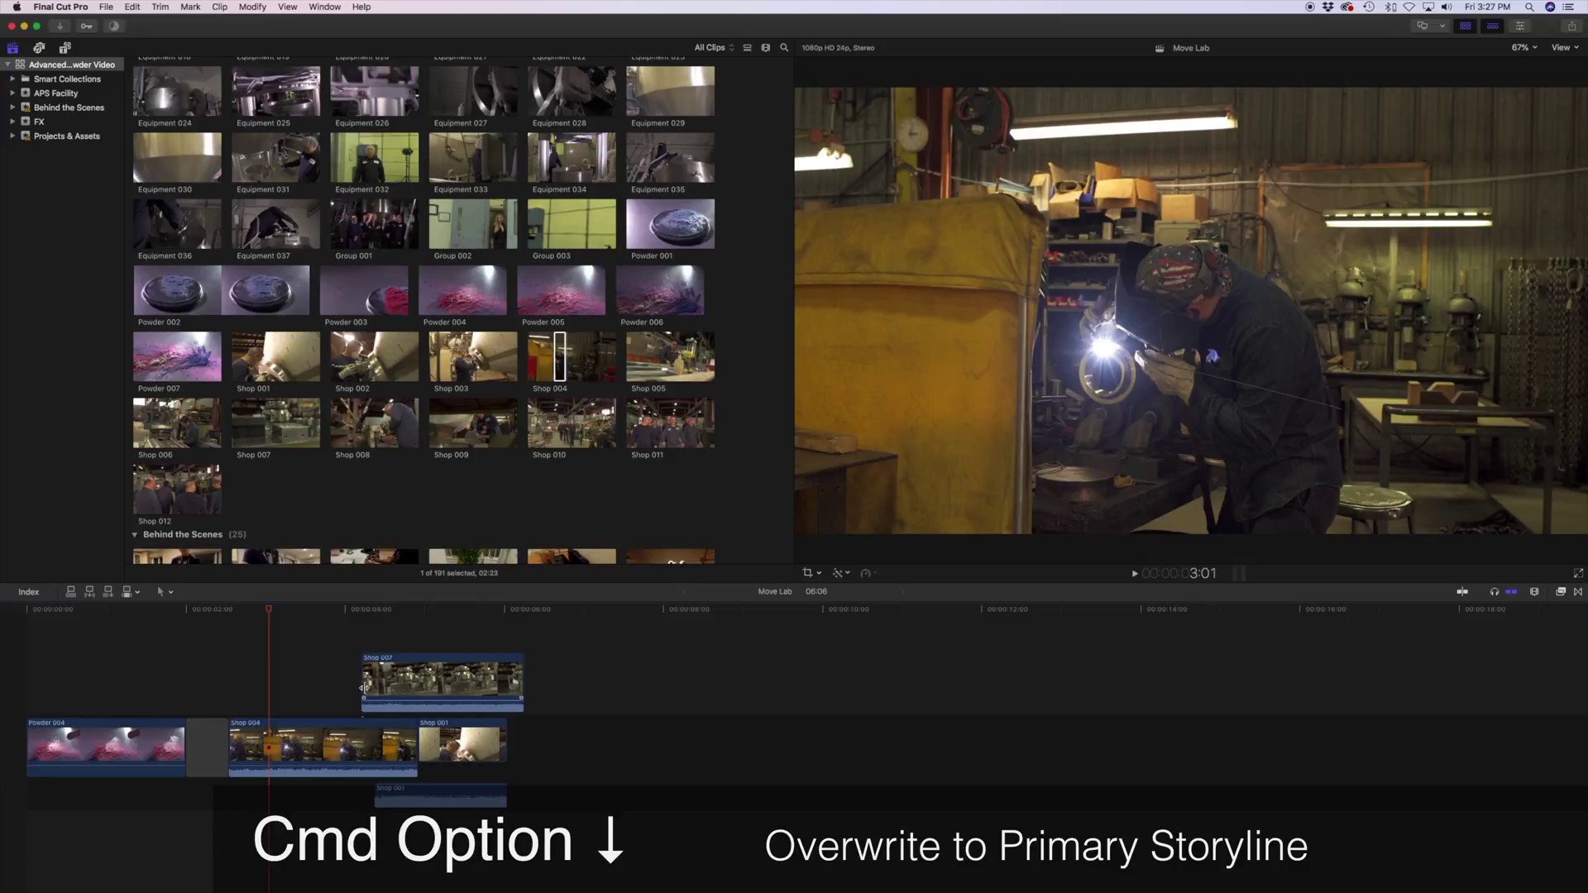
left_click(276, 649)
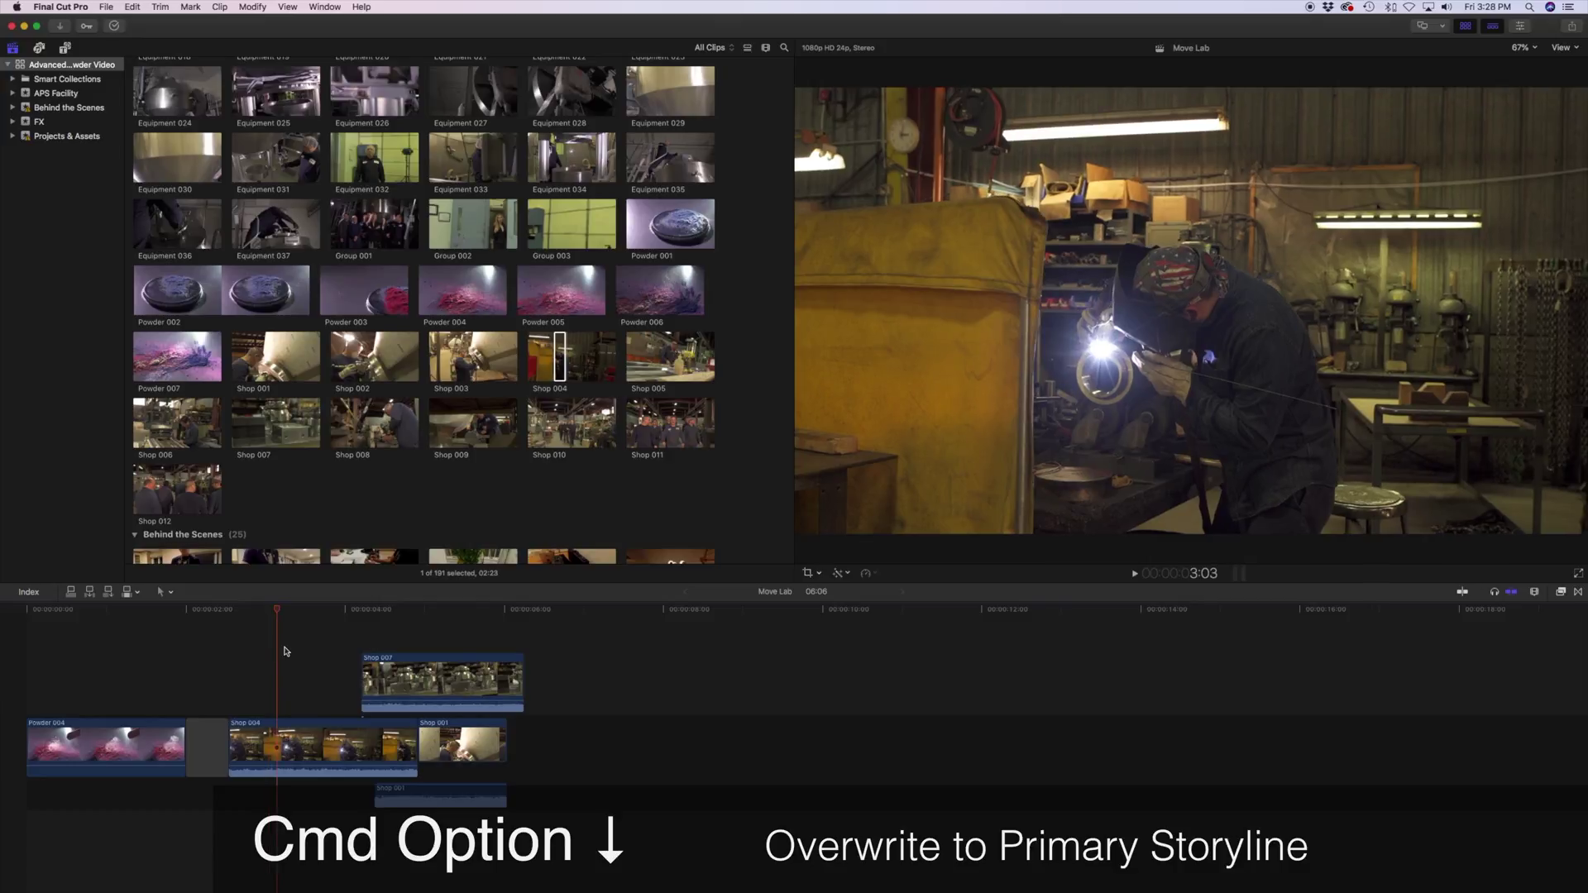
left_click(121, 618)
left_click_drag(167, 676, 108, 775)
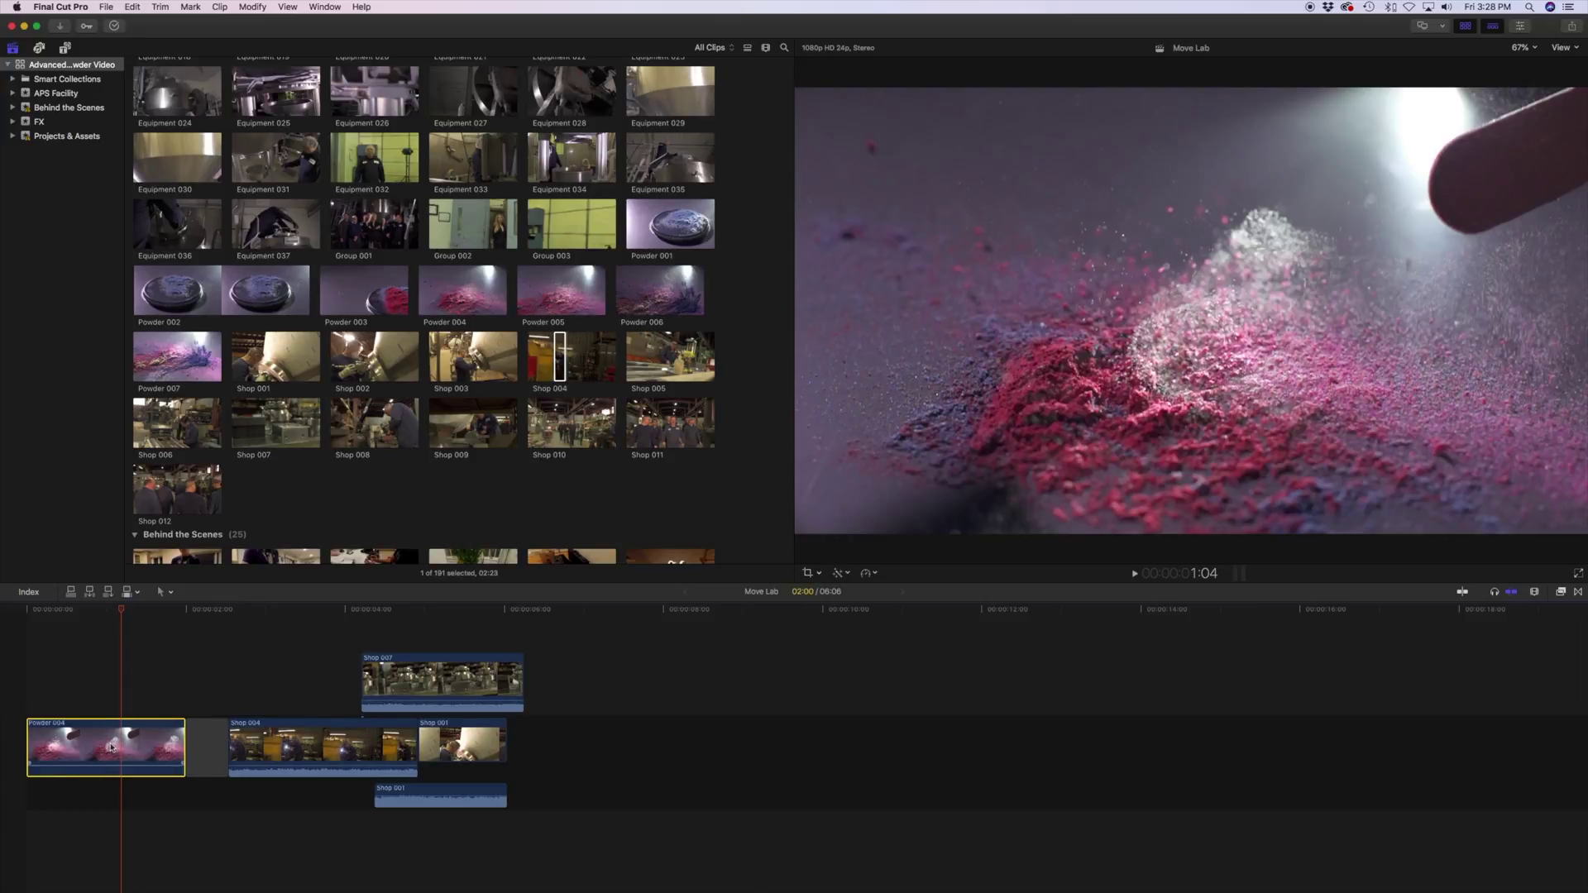
Select the Powder 004 clip under the playhead to copy it
left_click(391, 675)
left_click(364, 740)
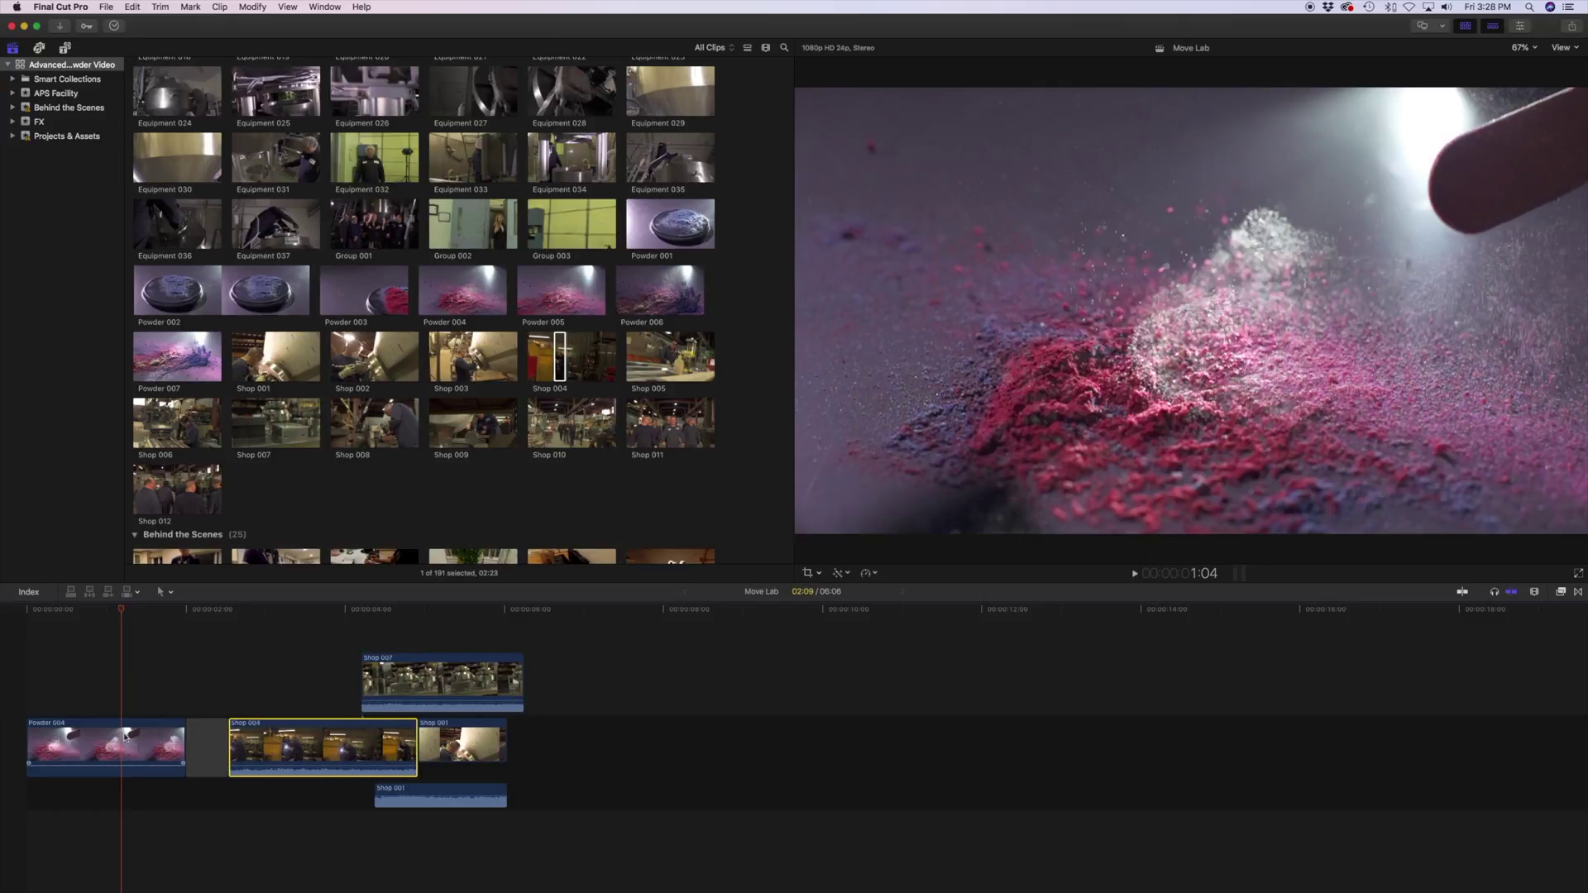
left_click(149, 736)
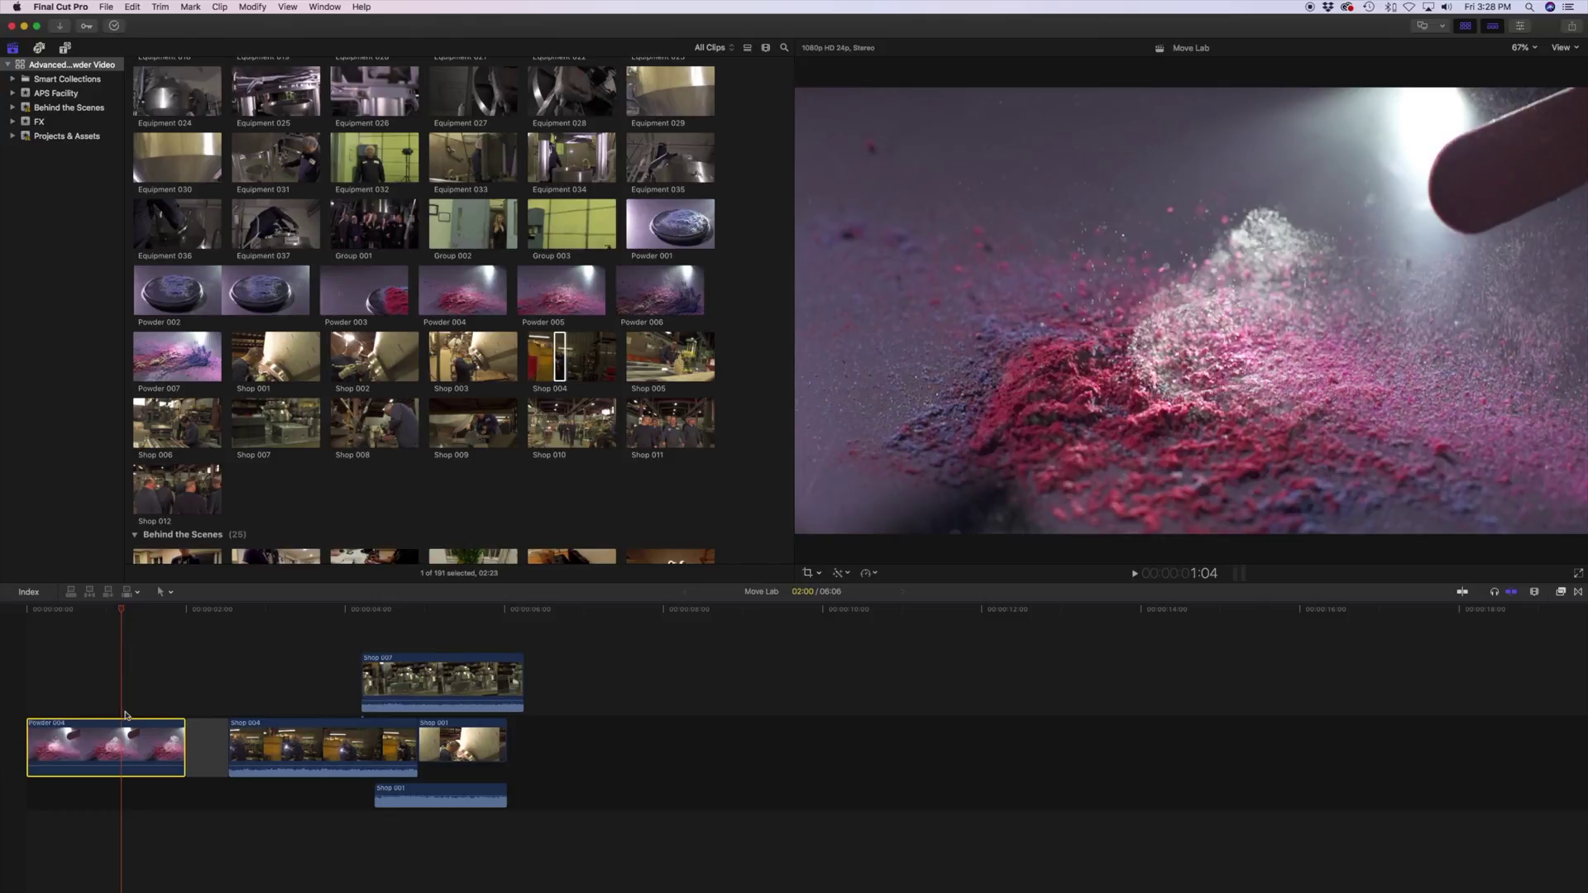
left_click(265, 727)
left_click(408, 672)
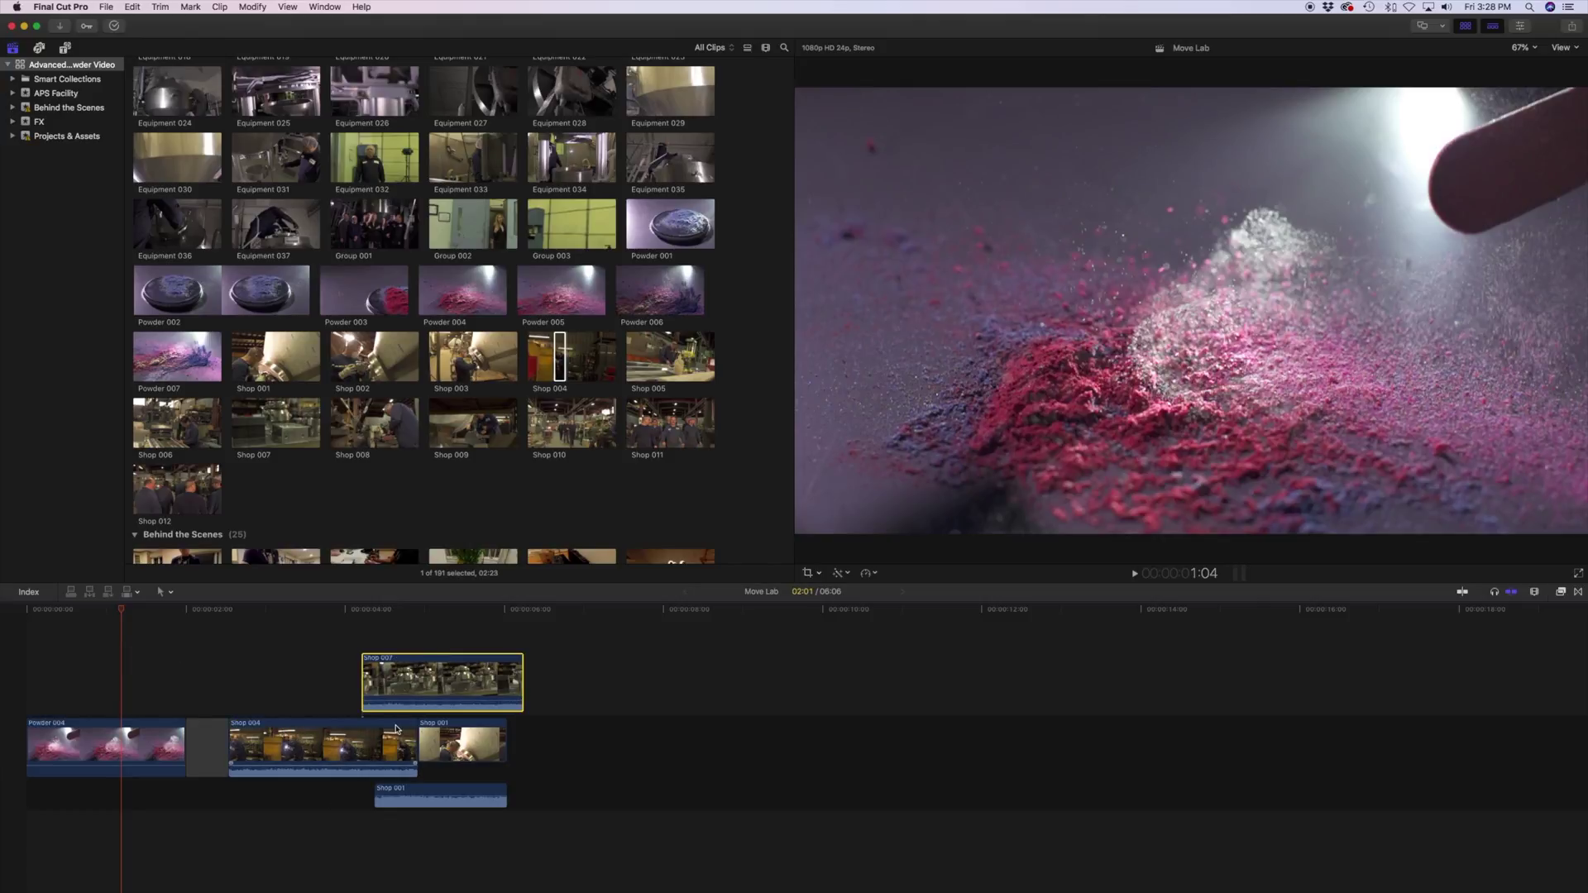
key("c")
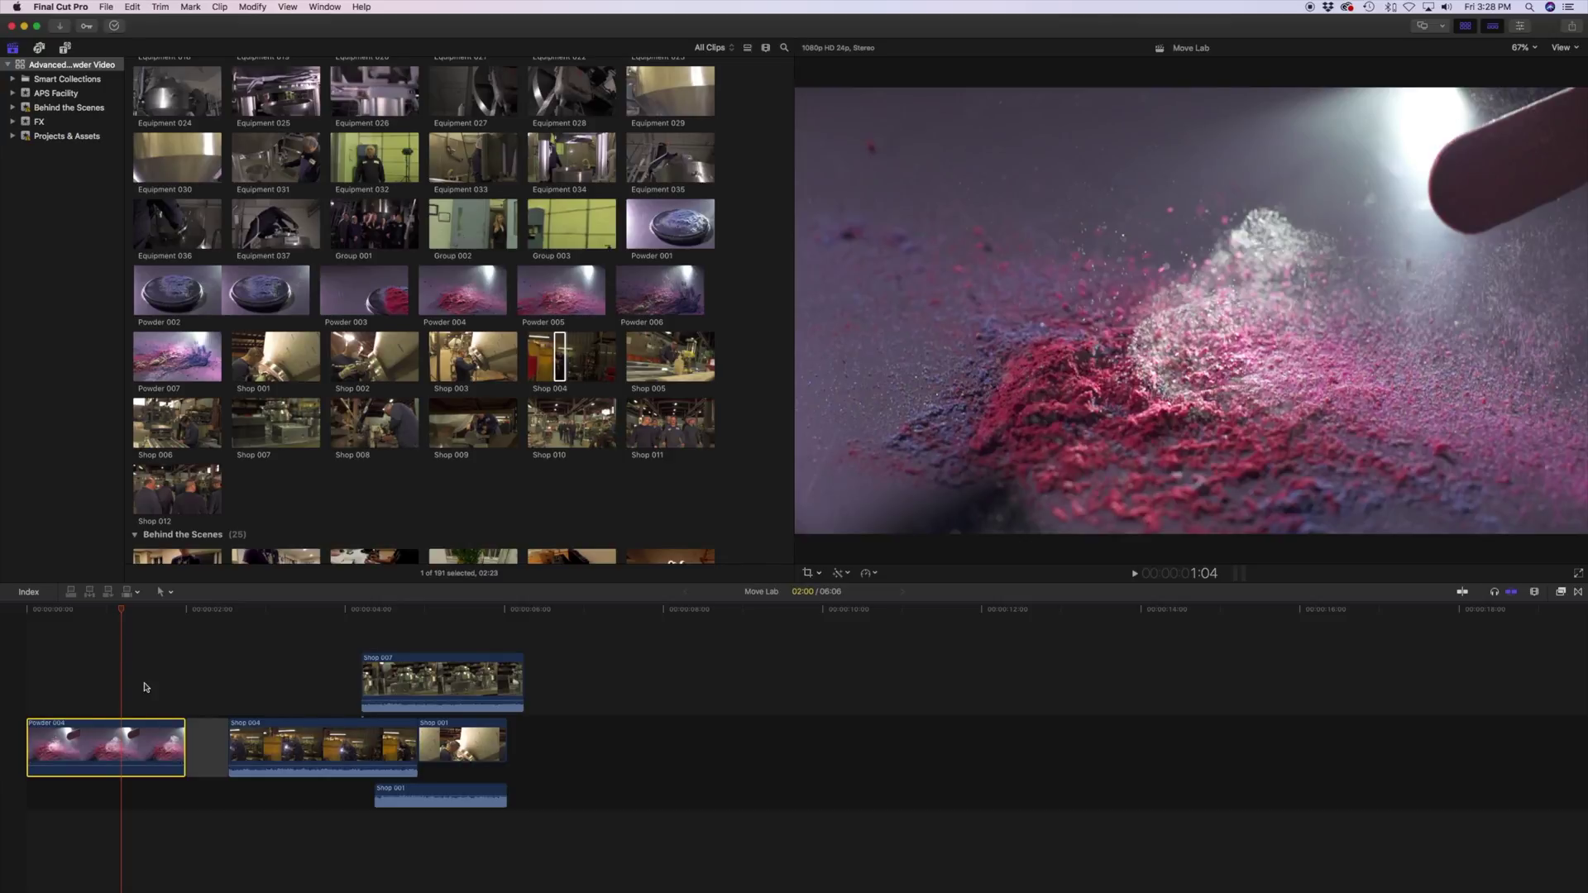
Paste Powder 004 as a connected clip over Shop 004, then remove Shop 004 onward
left_click(259, 606)
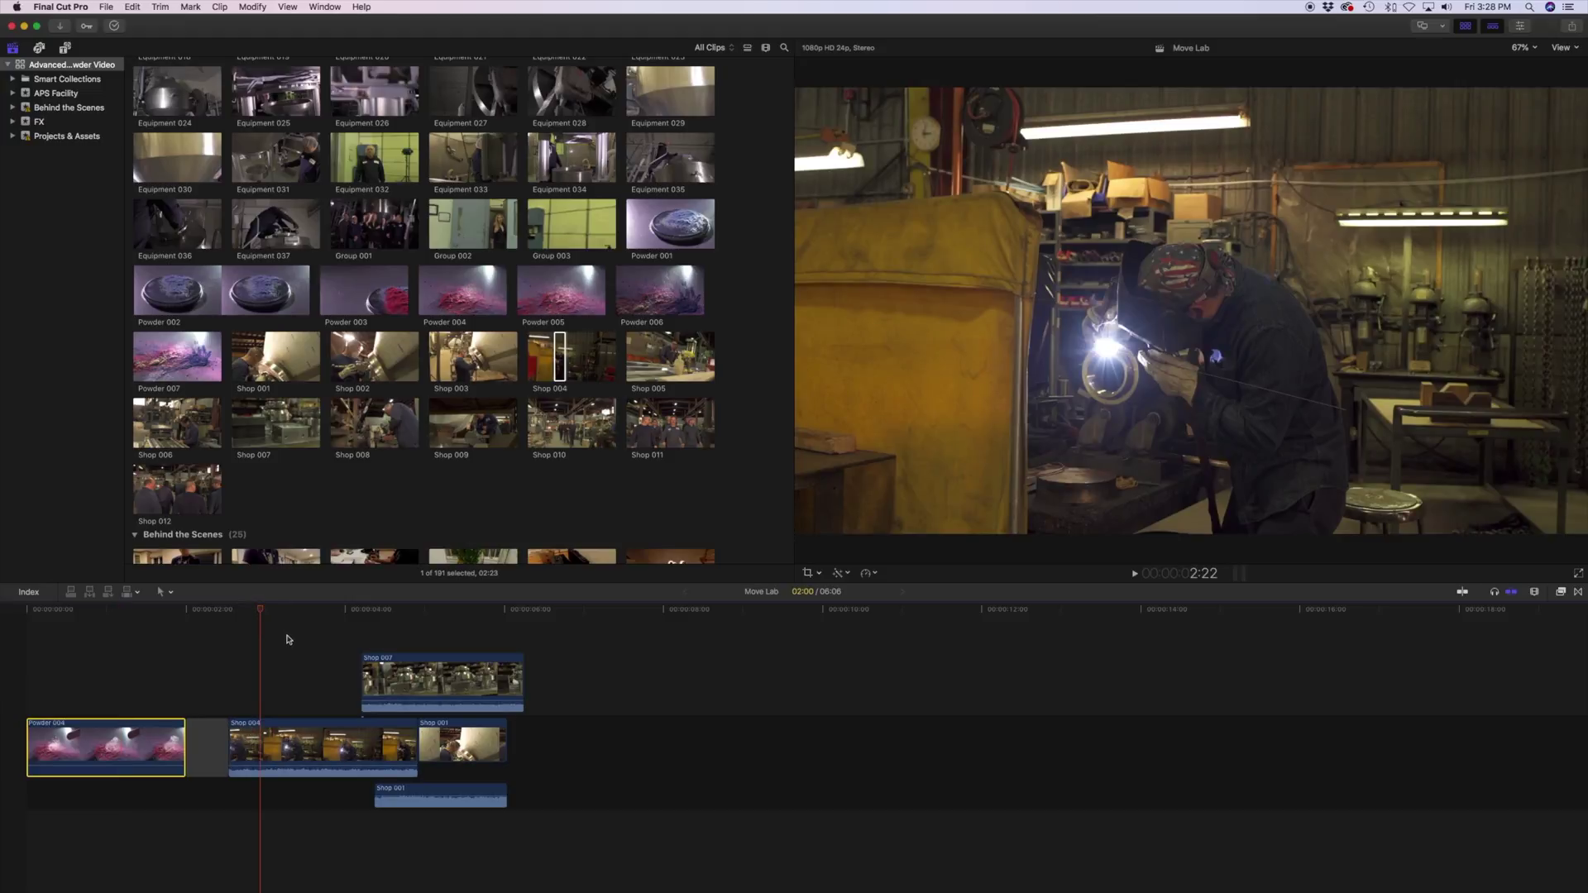
key("alt+v")
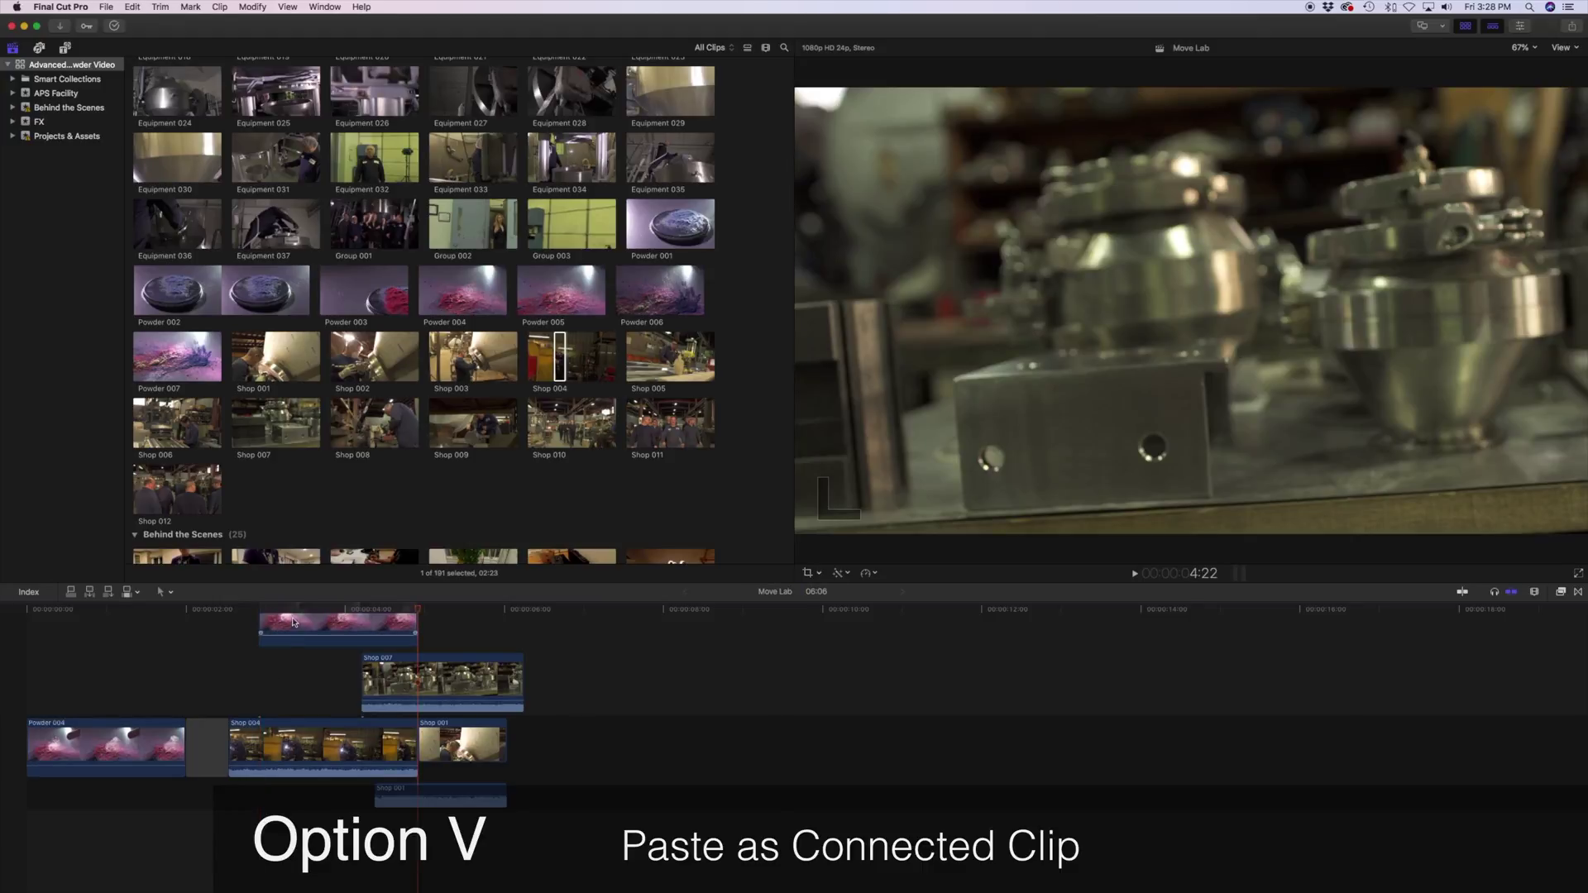
left_click(276, 738)
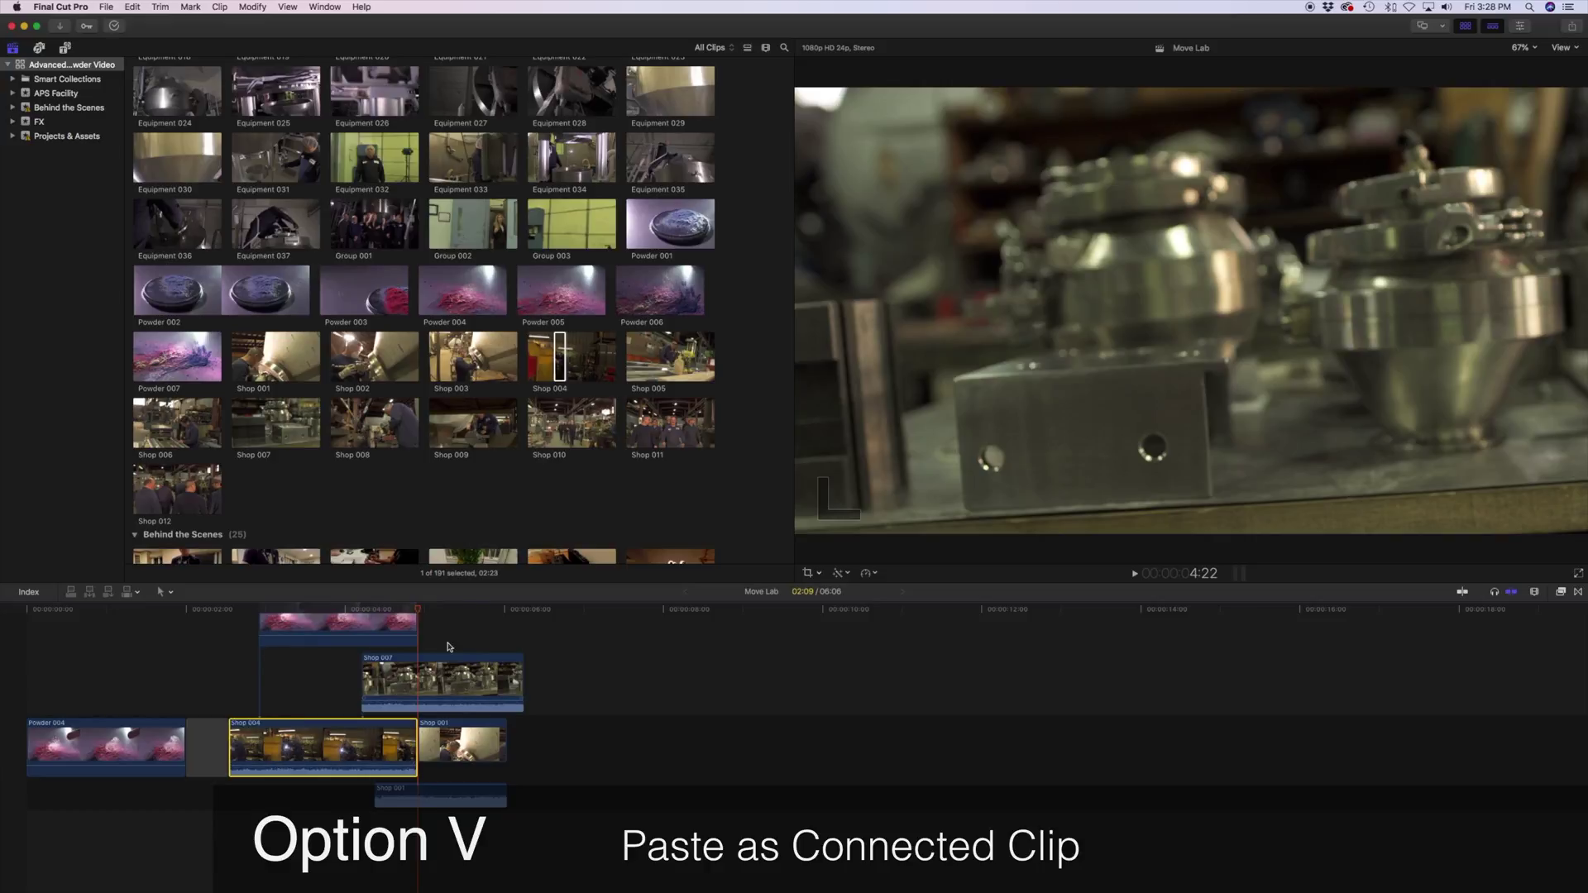
key("super+z")
key("super+z")
key("super+z")
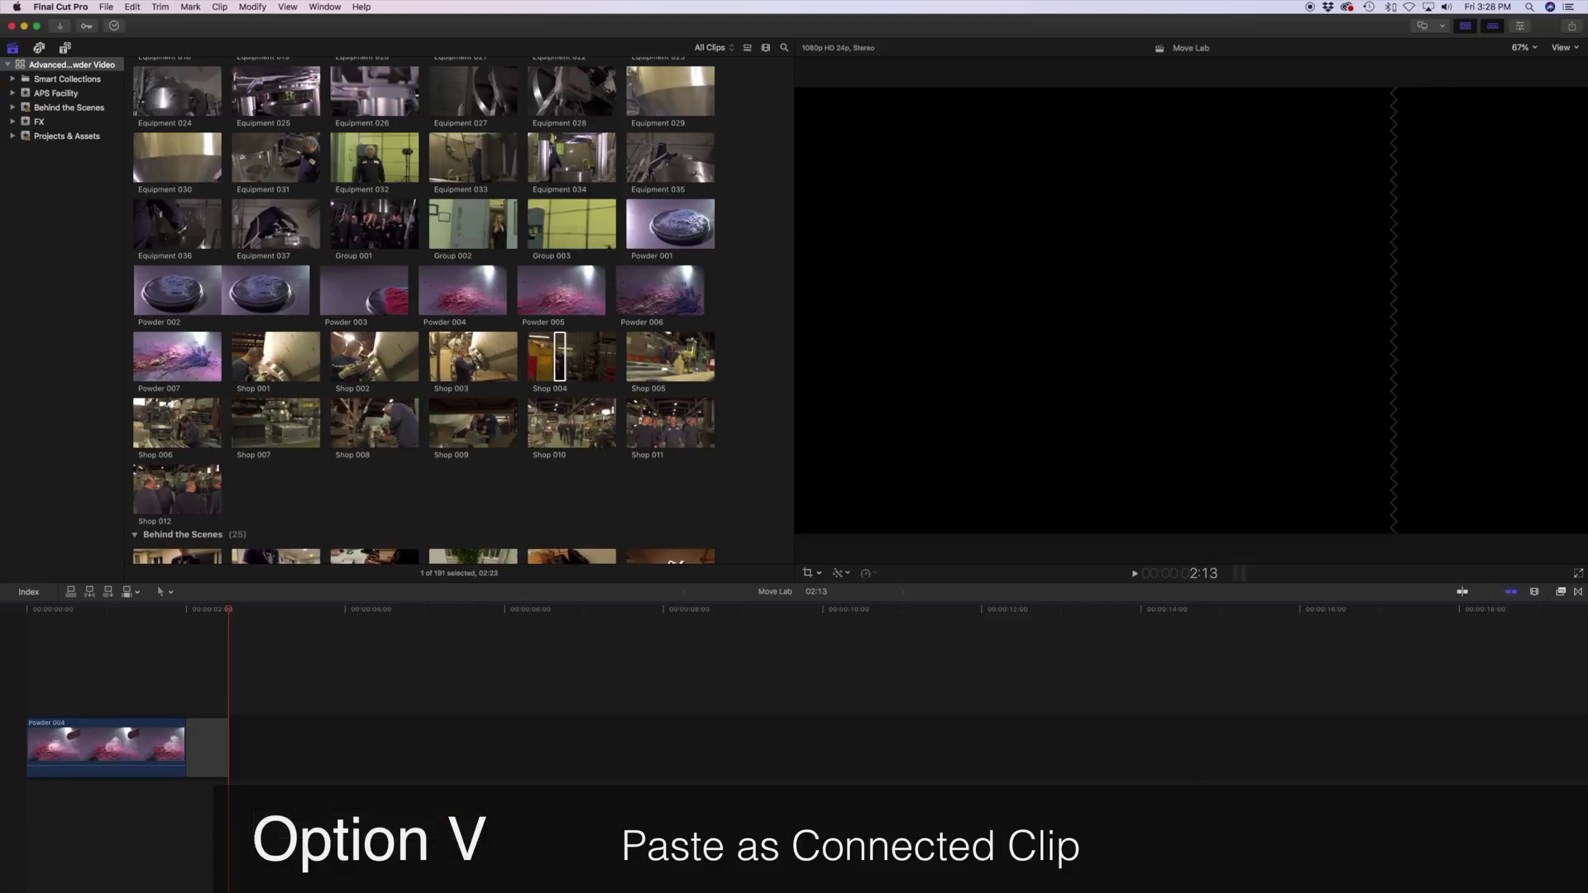
Delete the leftover gap after Powder 004 and zoom in from the timeline start
left_click(213, 763)
key("Delete")
key("Home")
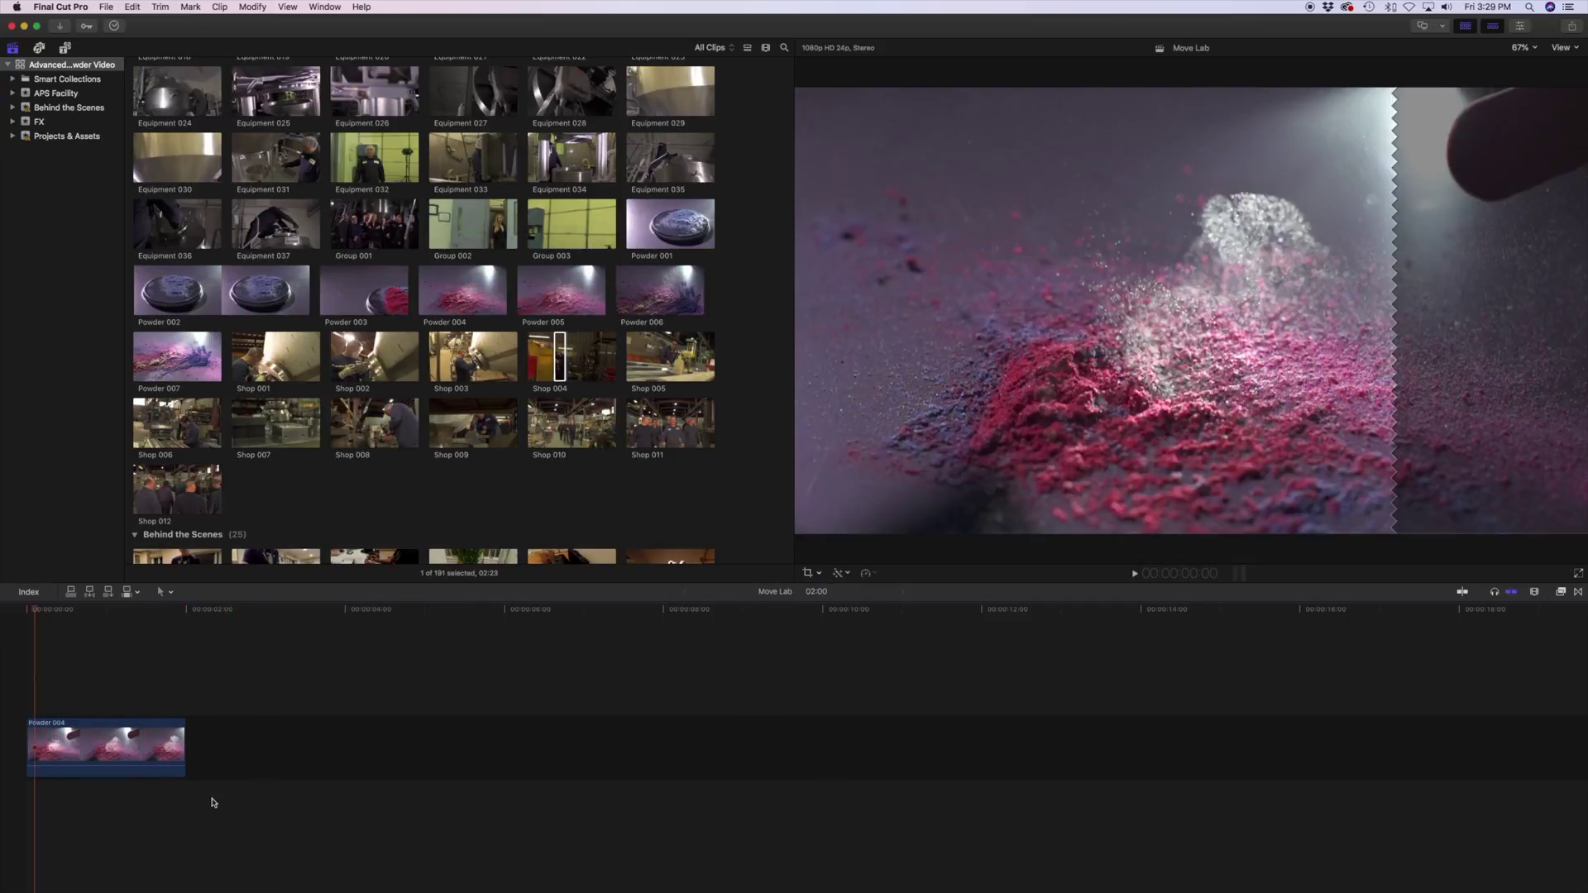
key("super+equal")
key("super+equal")
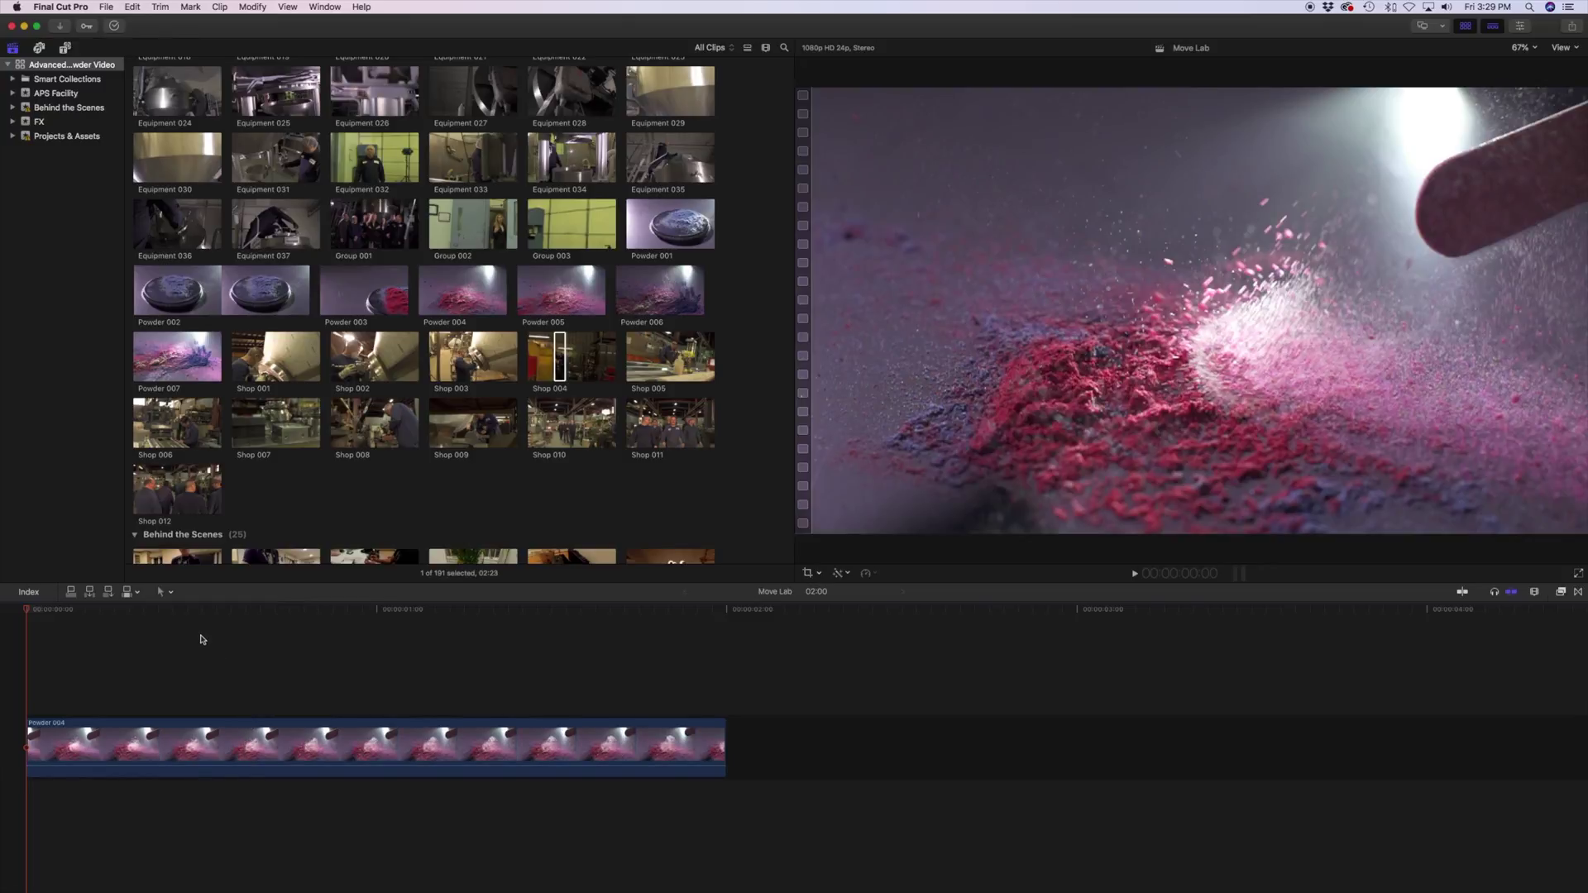
Preview browser clips and append Shop 003 after Powder 004
left_click(554, 302)
key("i")
scroll(529, 330, "down", 3)
scroll(519, 357, "up", 3)
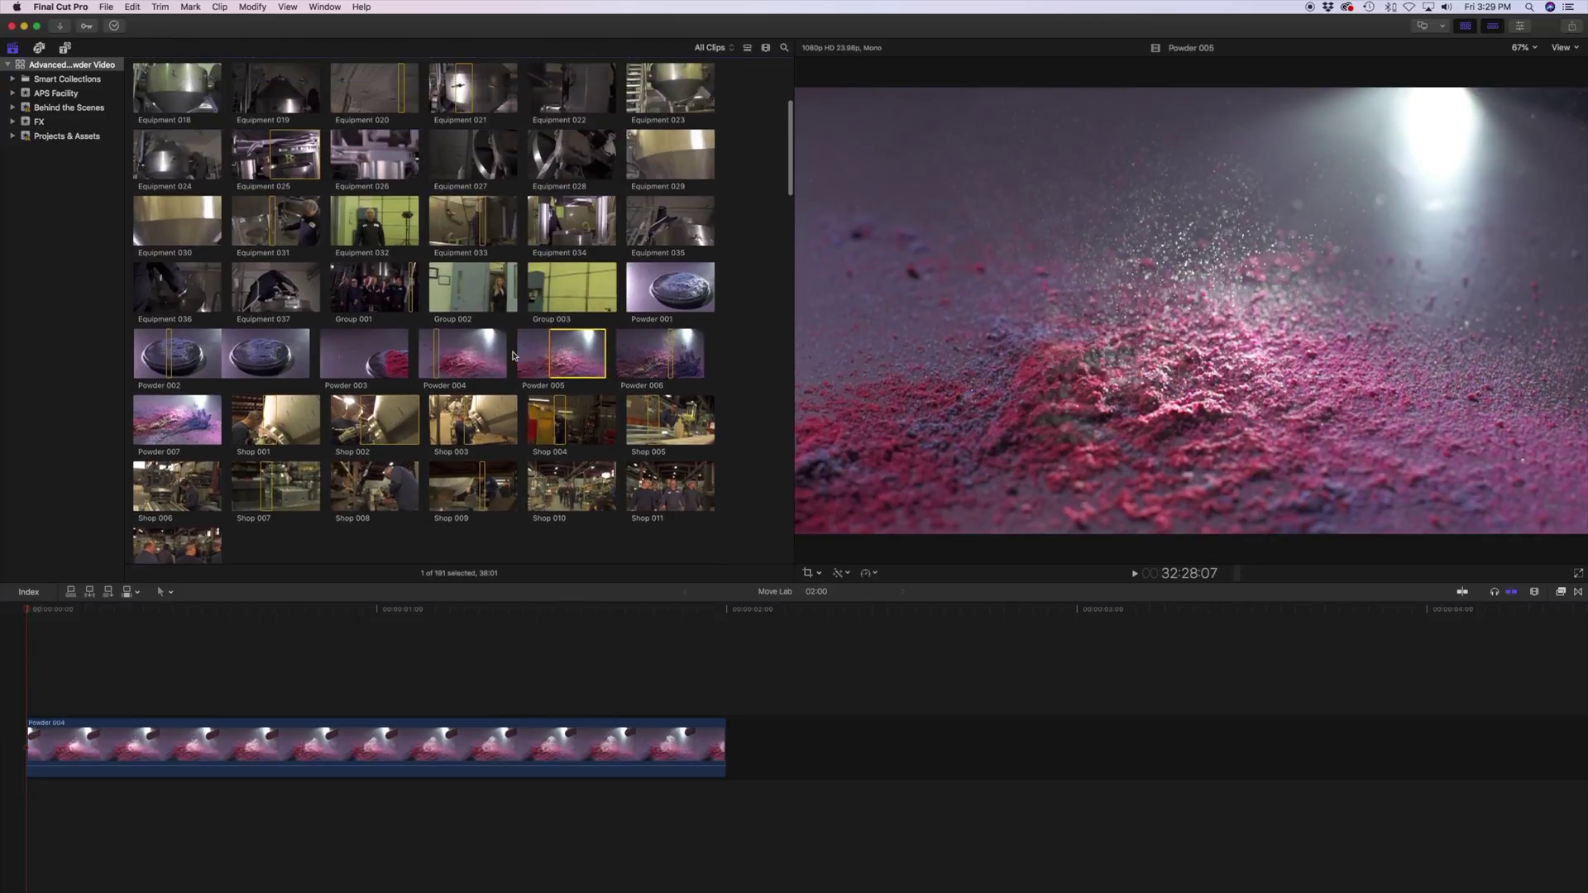
left_click(469, 374)
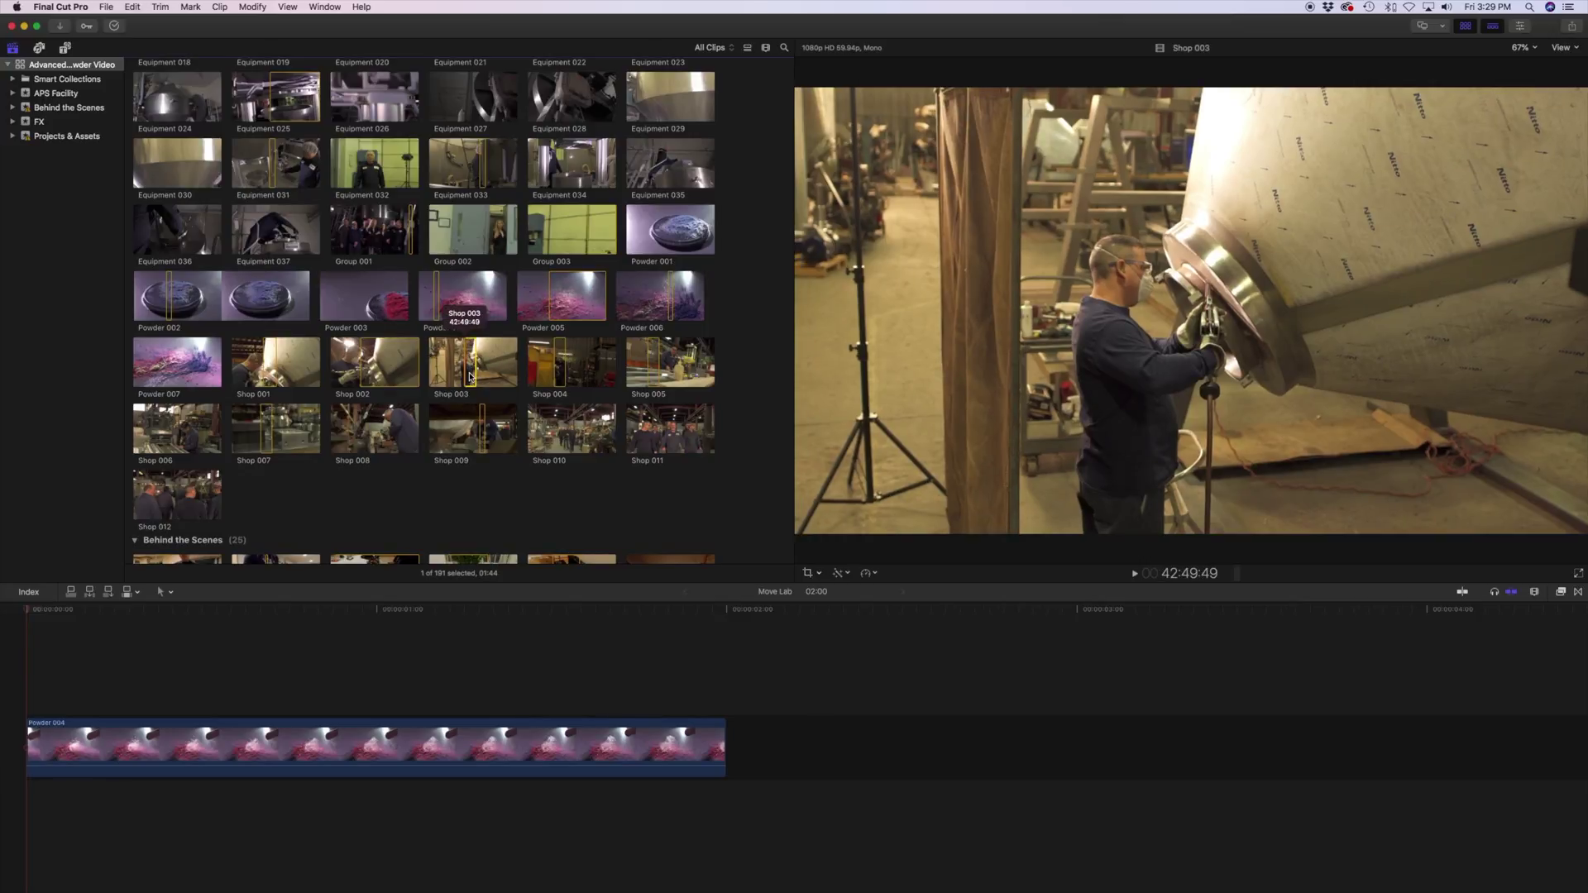
key("space")
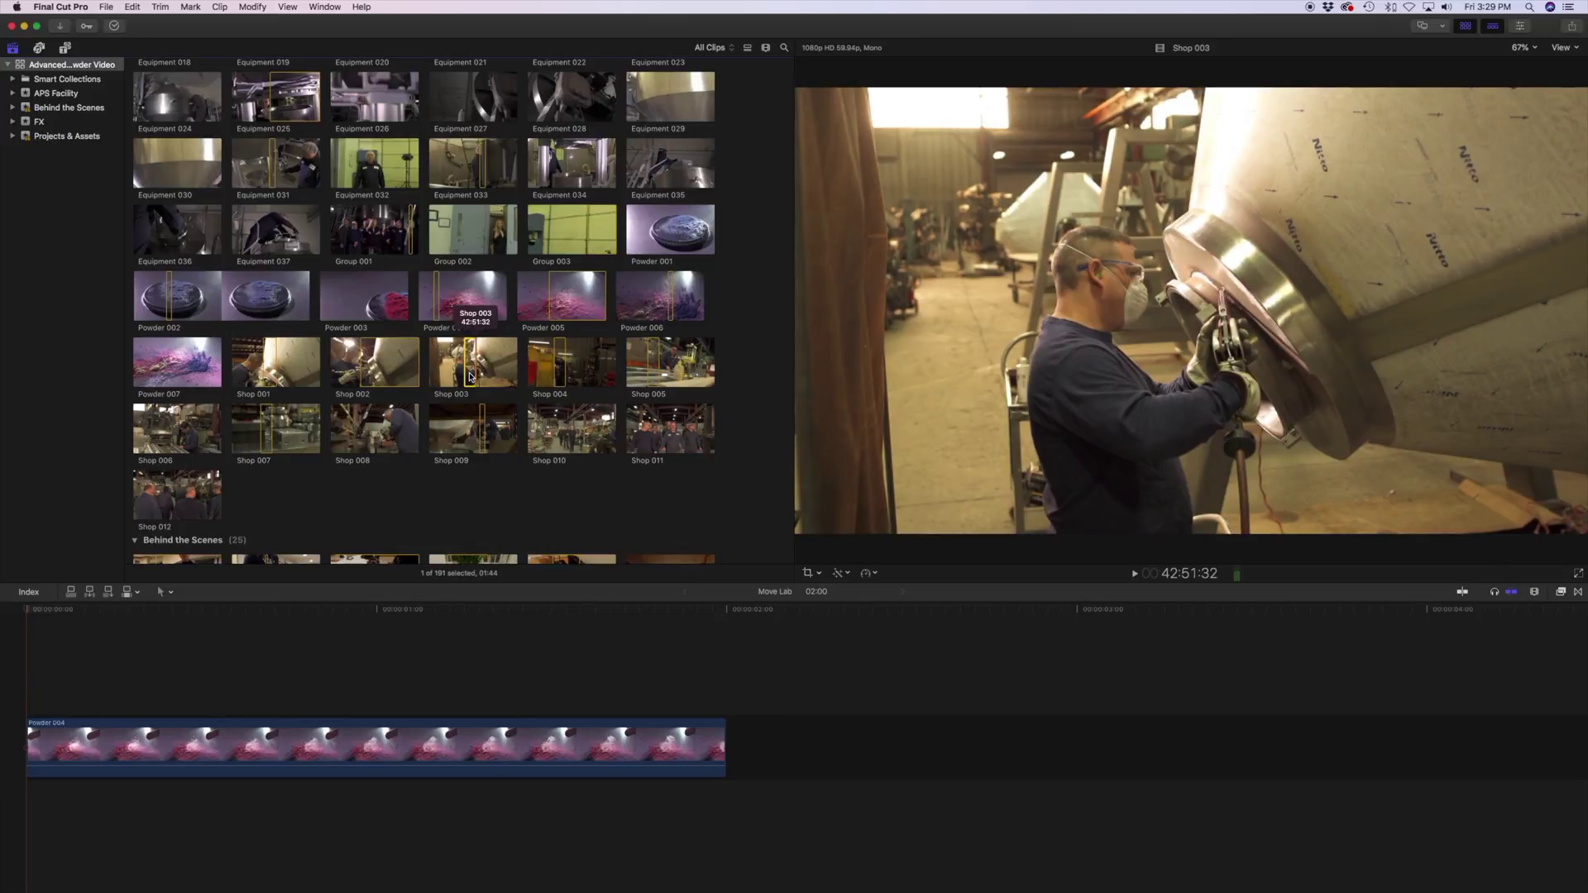
key("e")
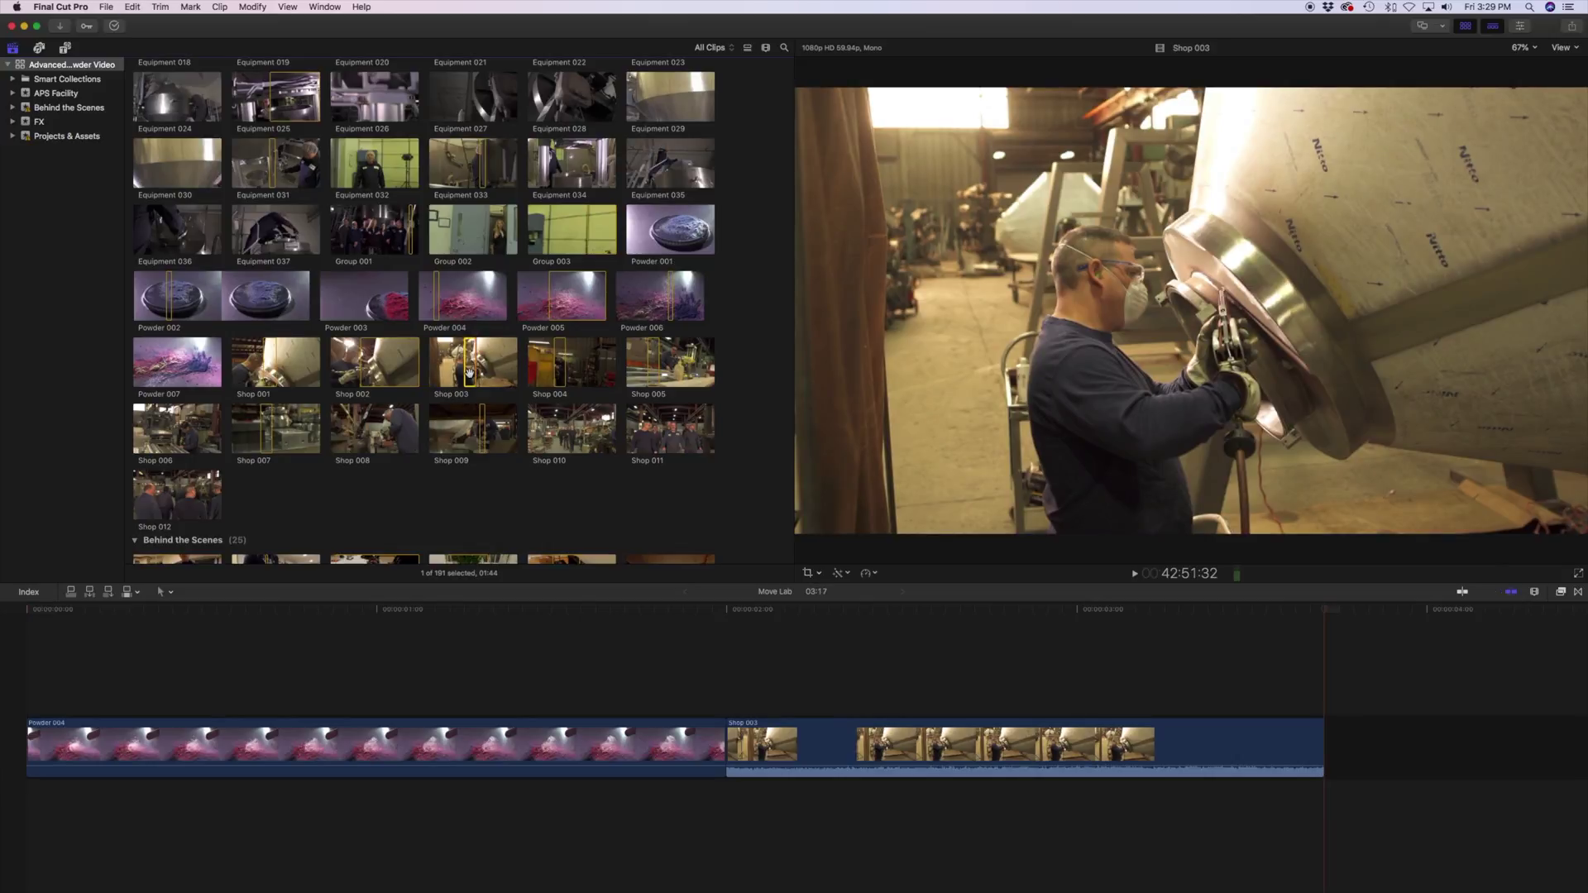
left_click(907, 773)
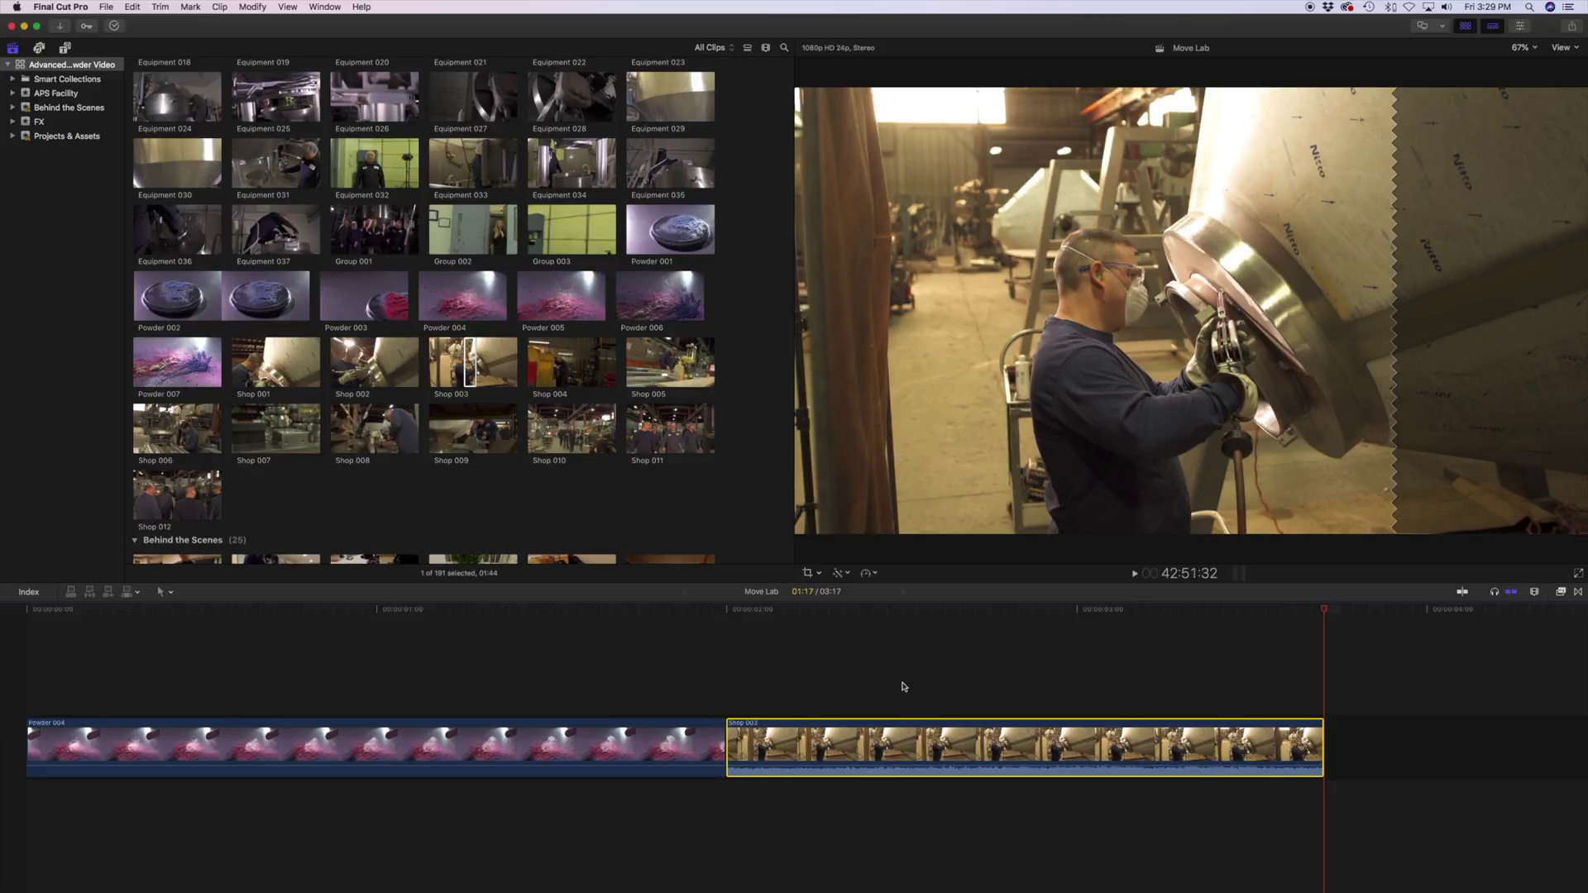
Append a video-only copy of Shop 003 with Shift+2 and play back the timeline end
key("shift+2")
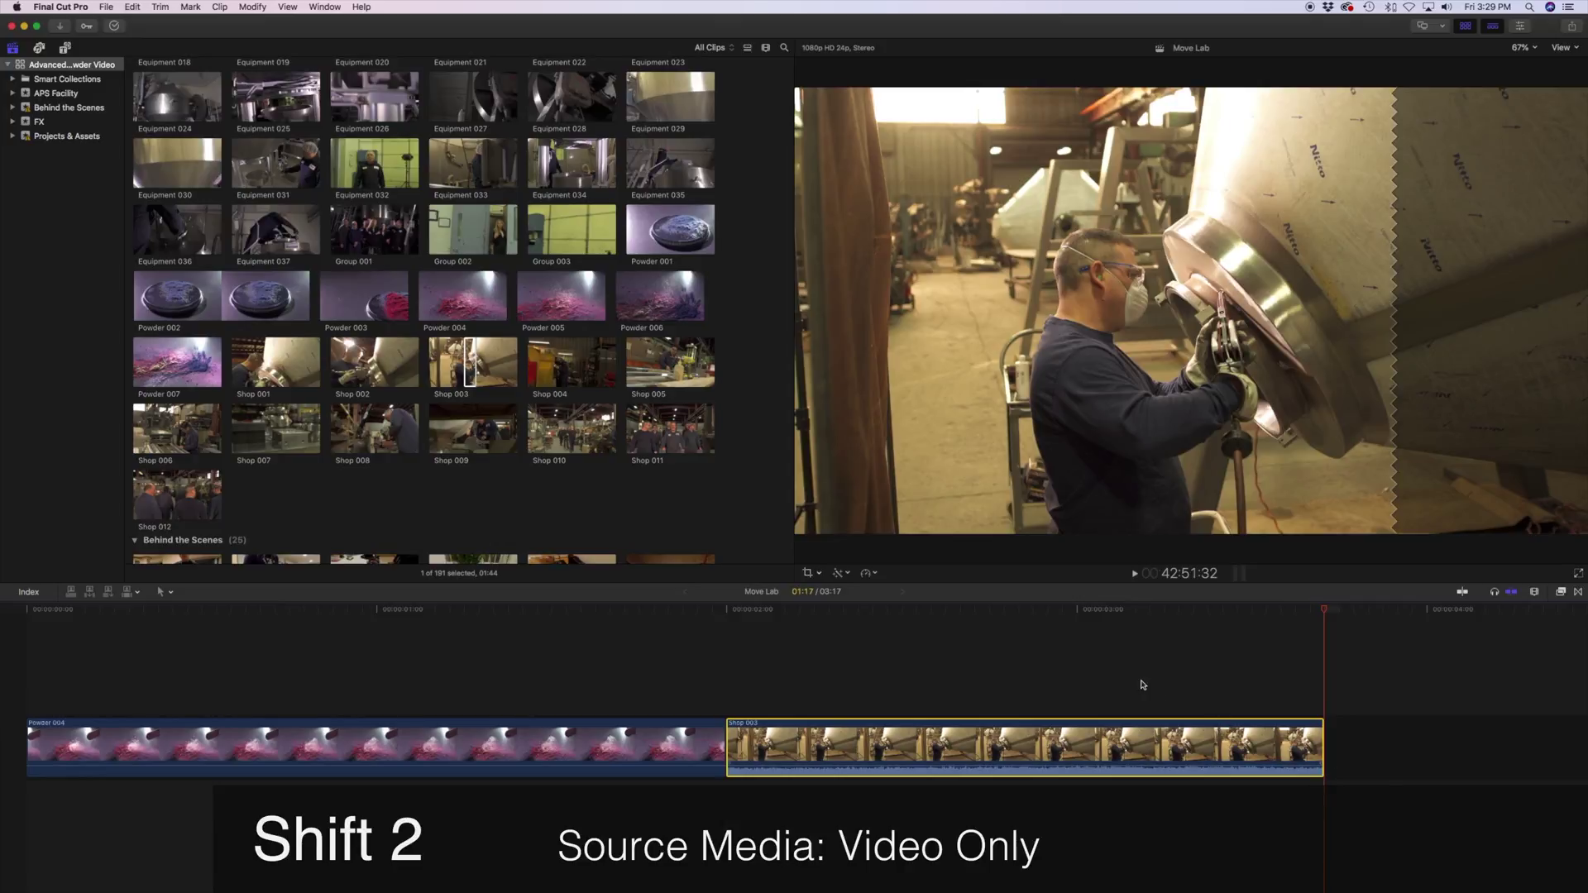
key("e")
left_click(1067, 740)
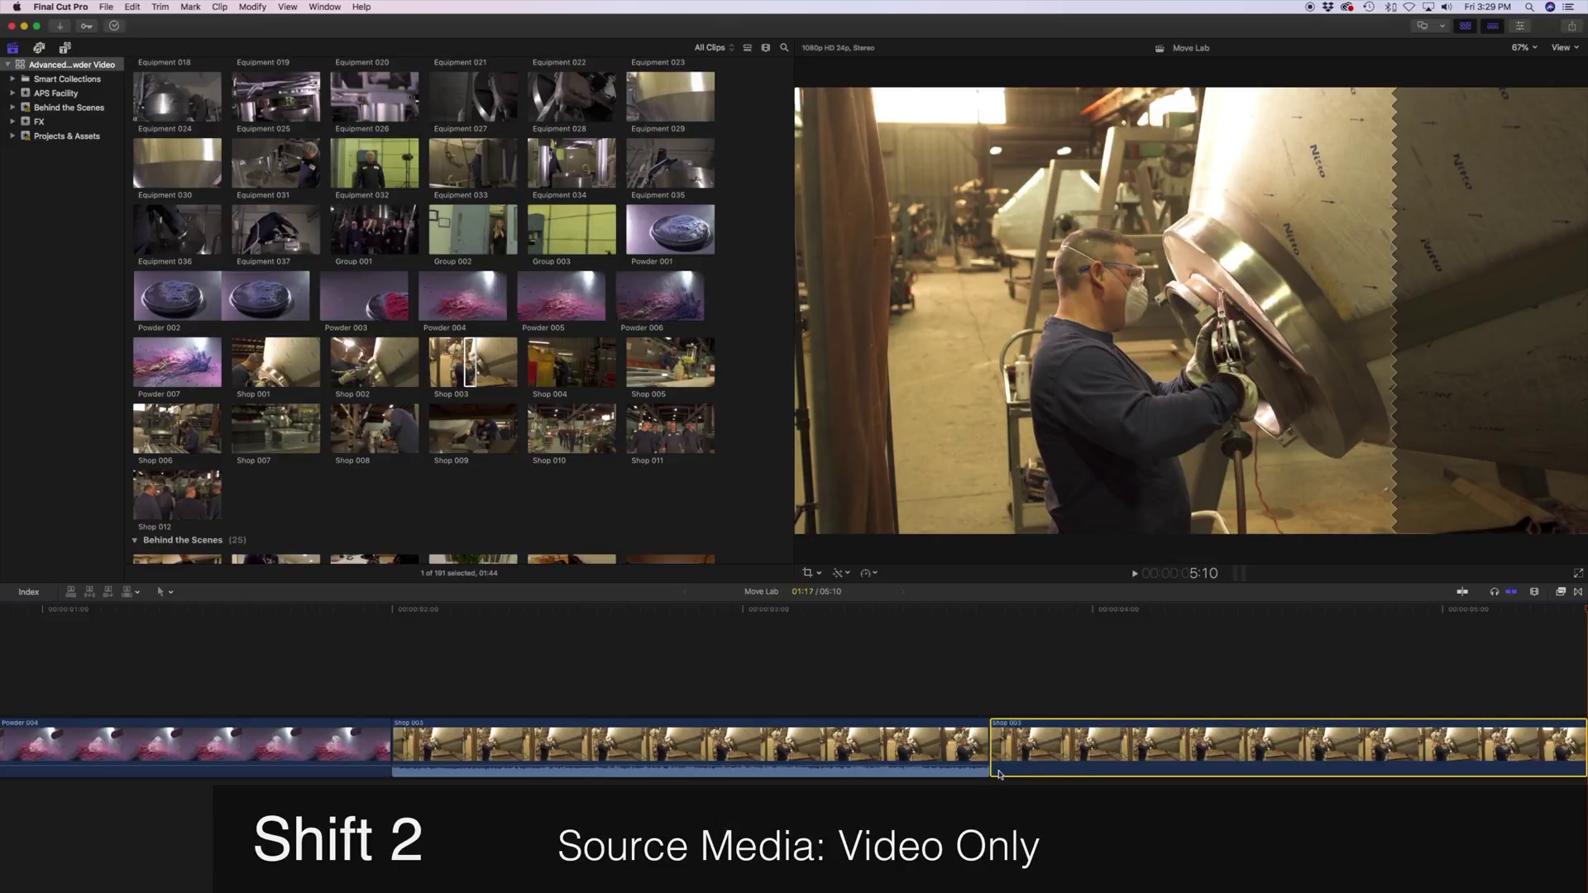
left_click(1030, 625)
key("space")
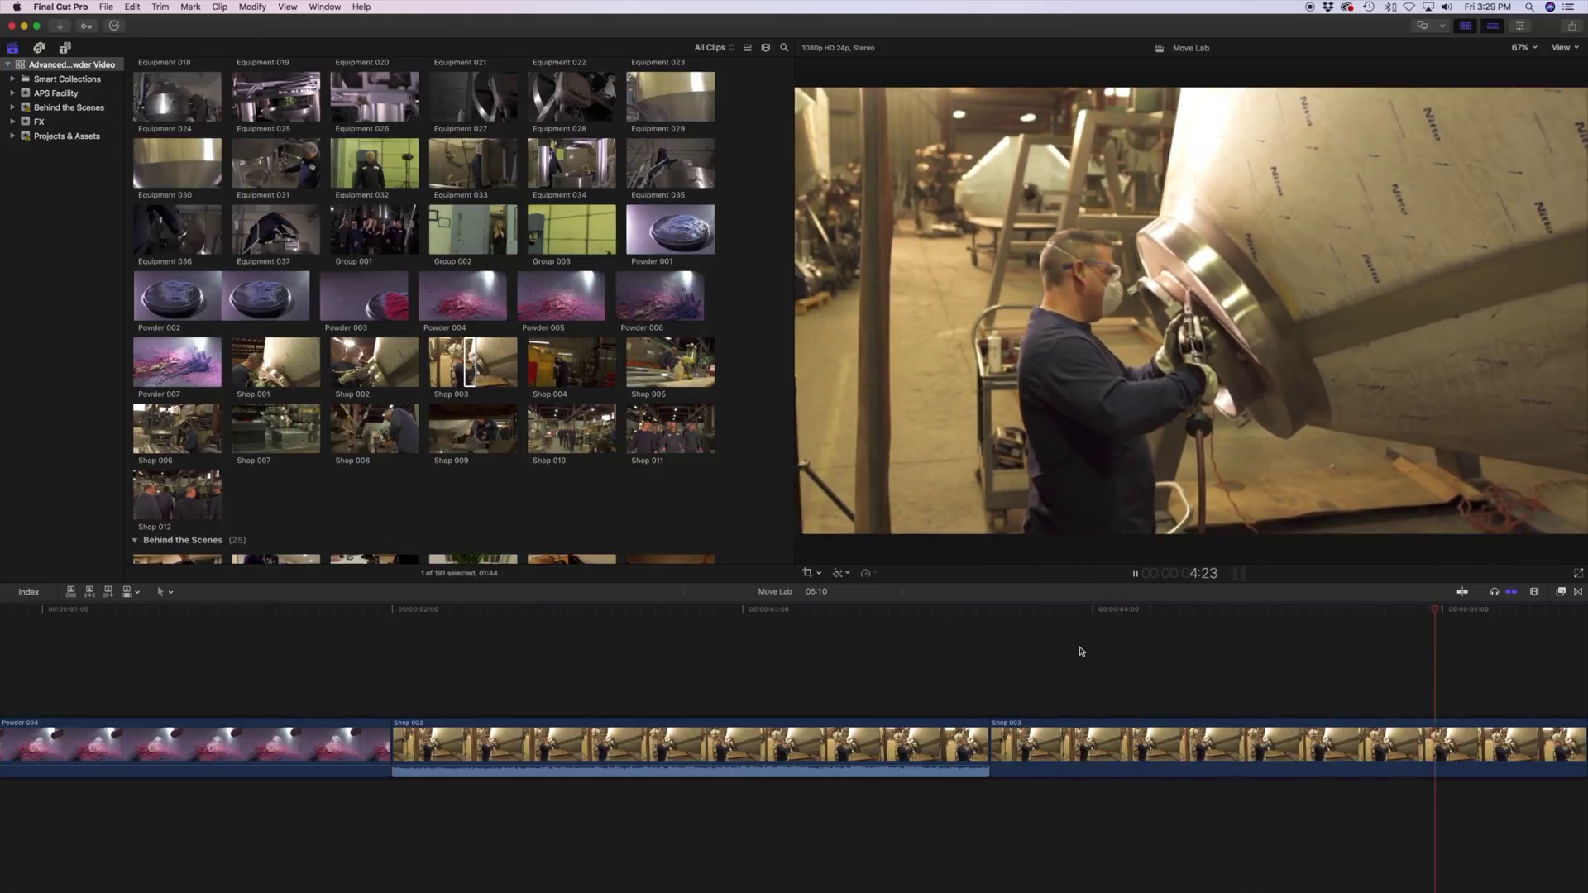
key("space")
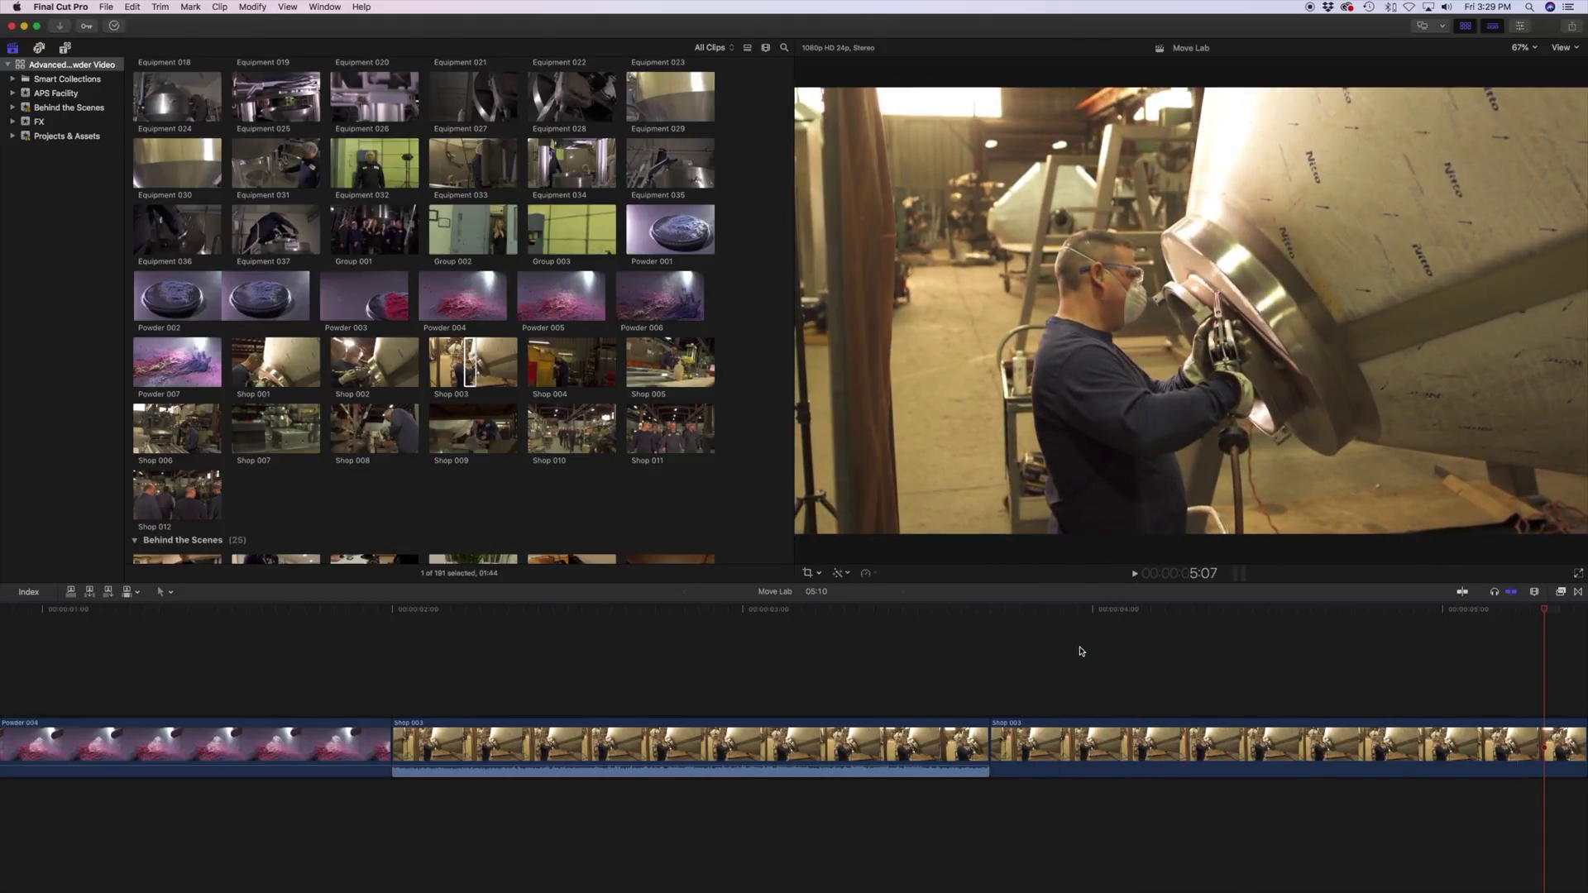
Zoom out, append an audio-only copy of Shop 003 with Shift+3, and play it back
key("super+minus")
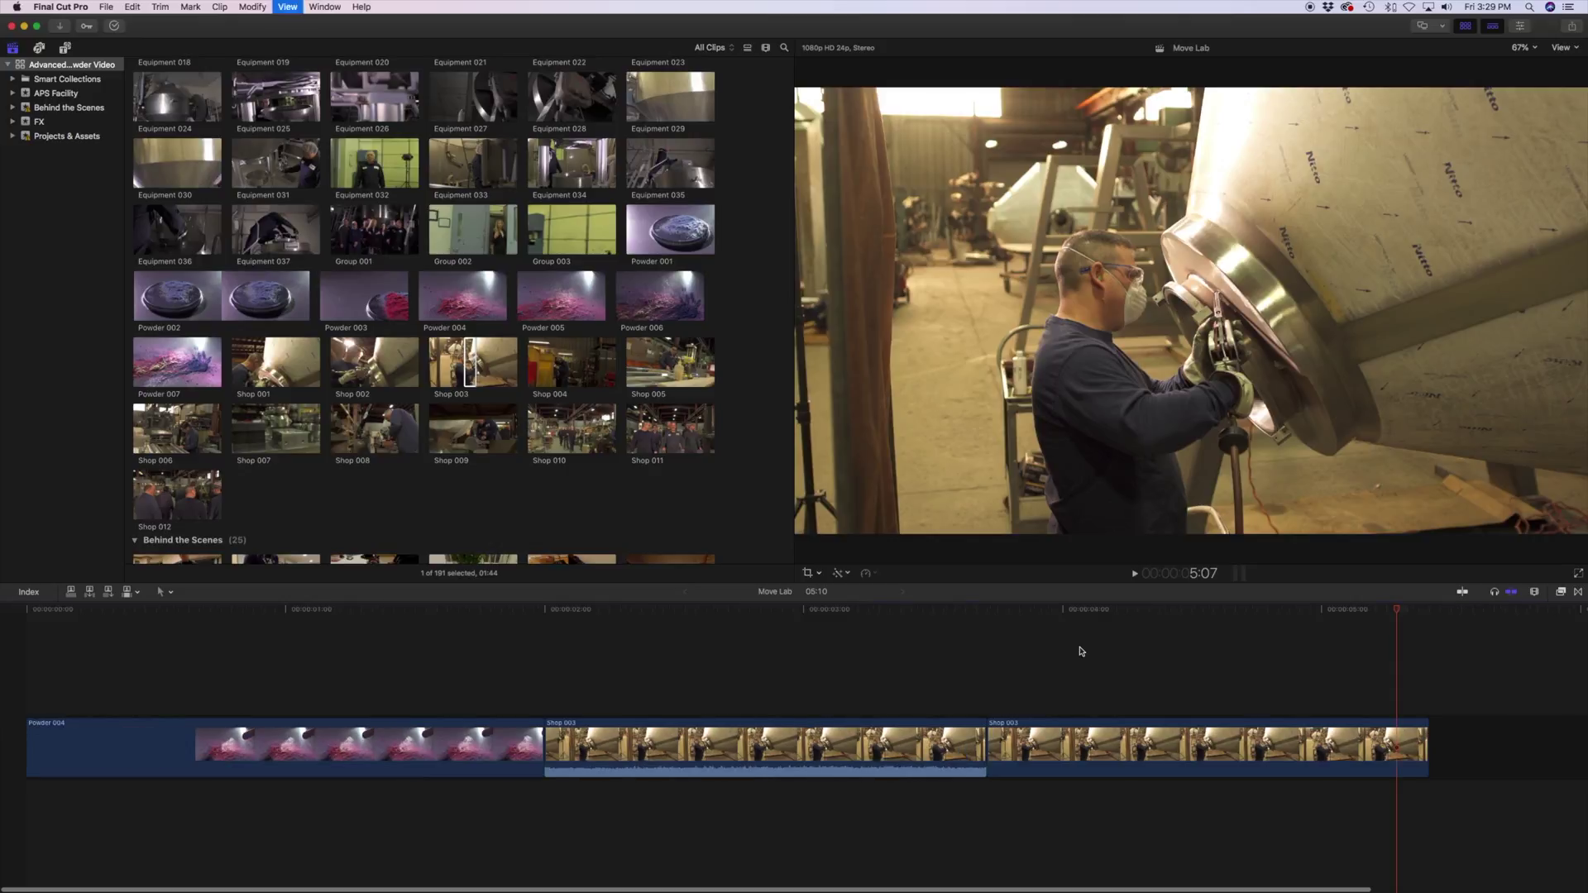
key("super+minus")
key("super+minus")
key("shift+3")
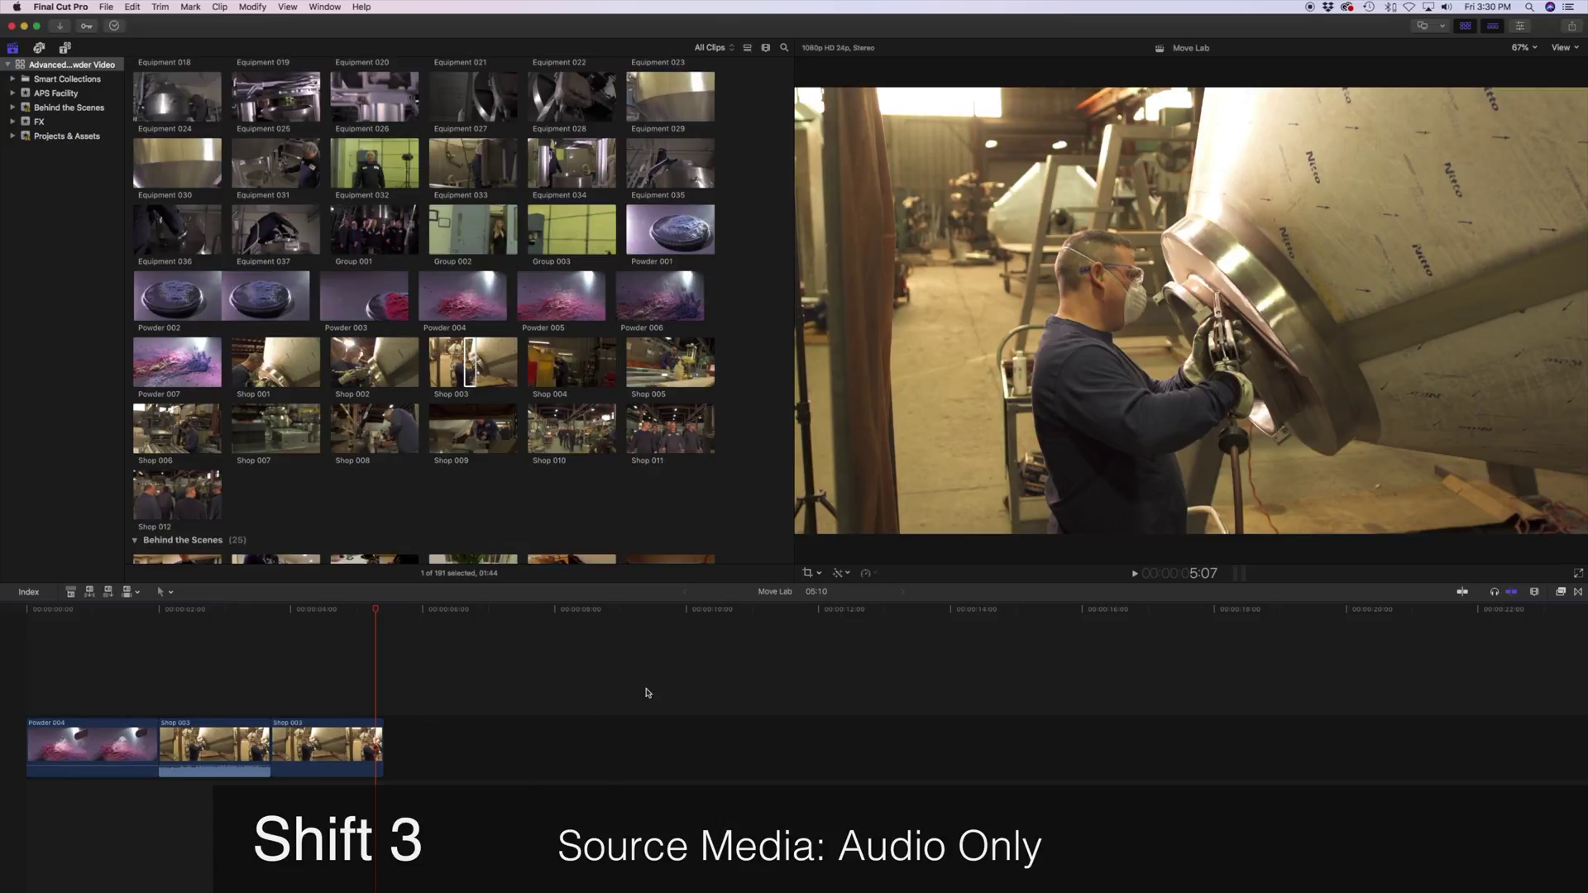
key("e")
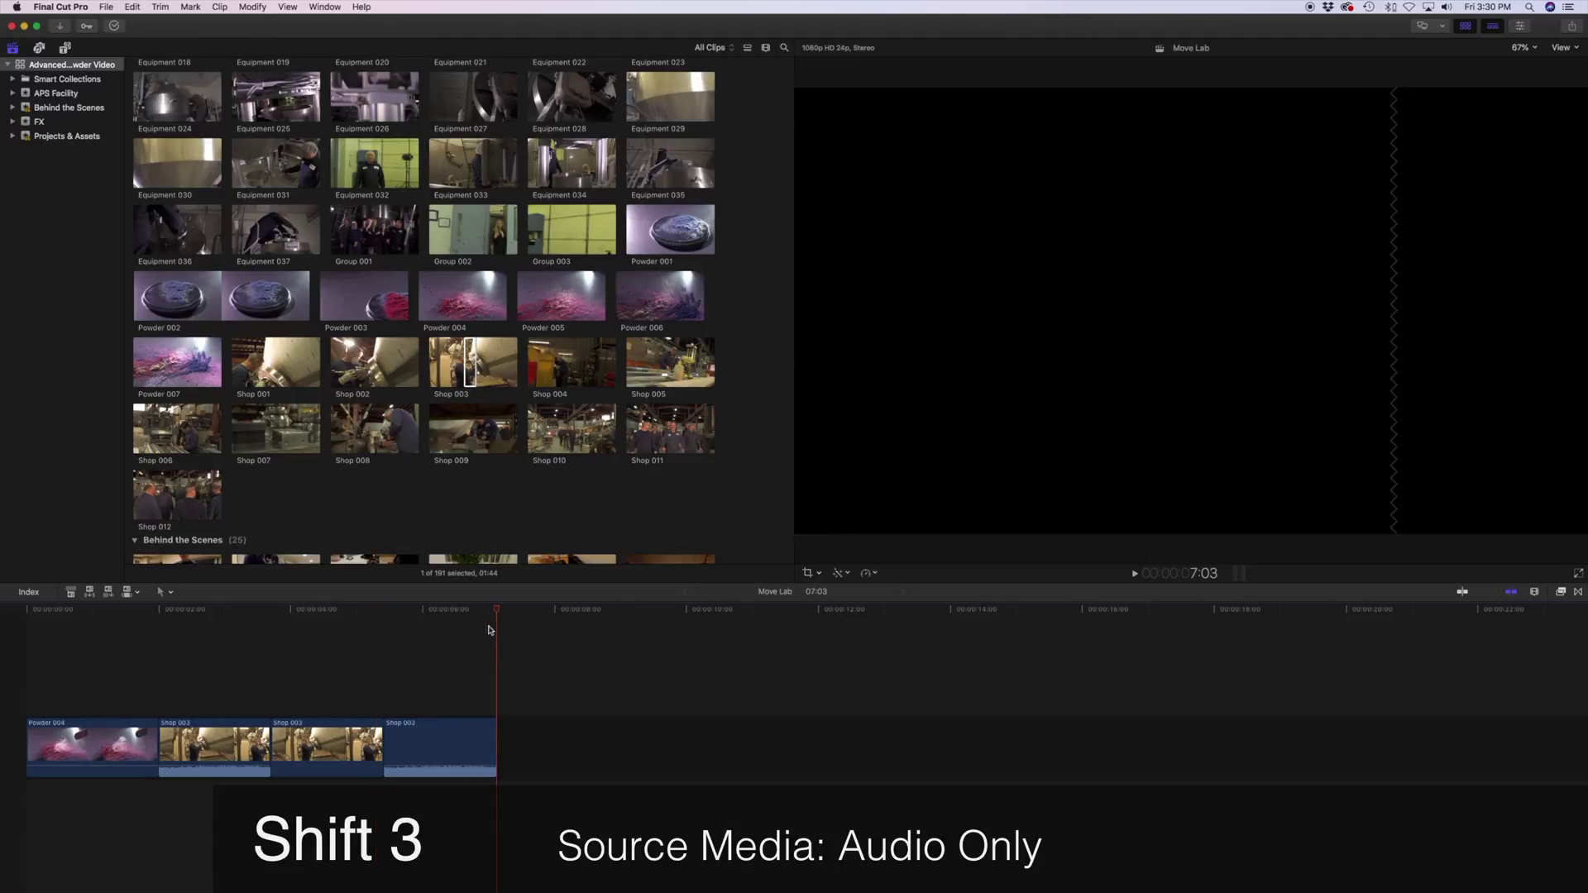
left_click(434, 613)
key("space")
key("space")
key("space")
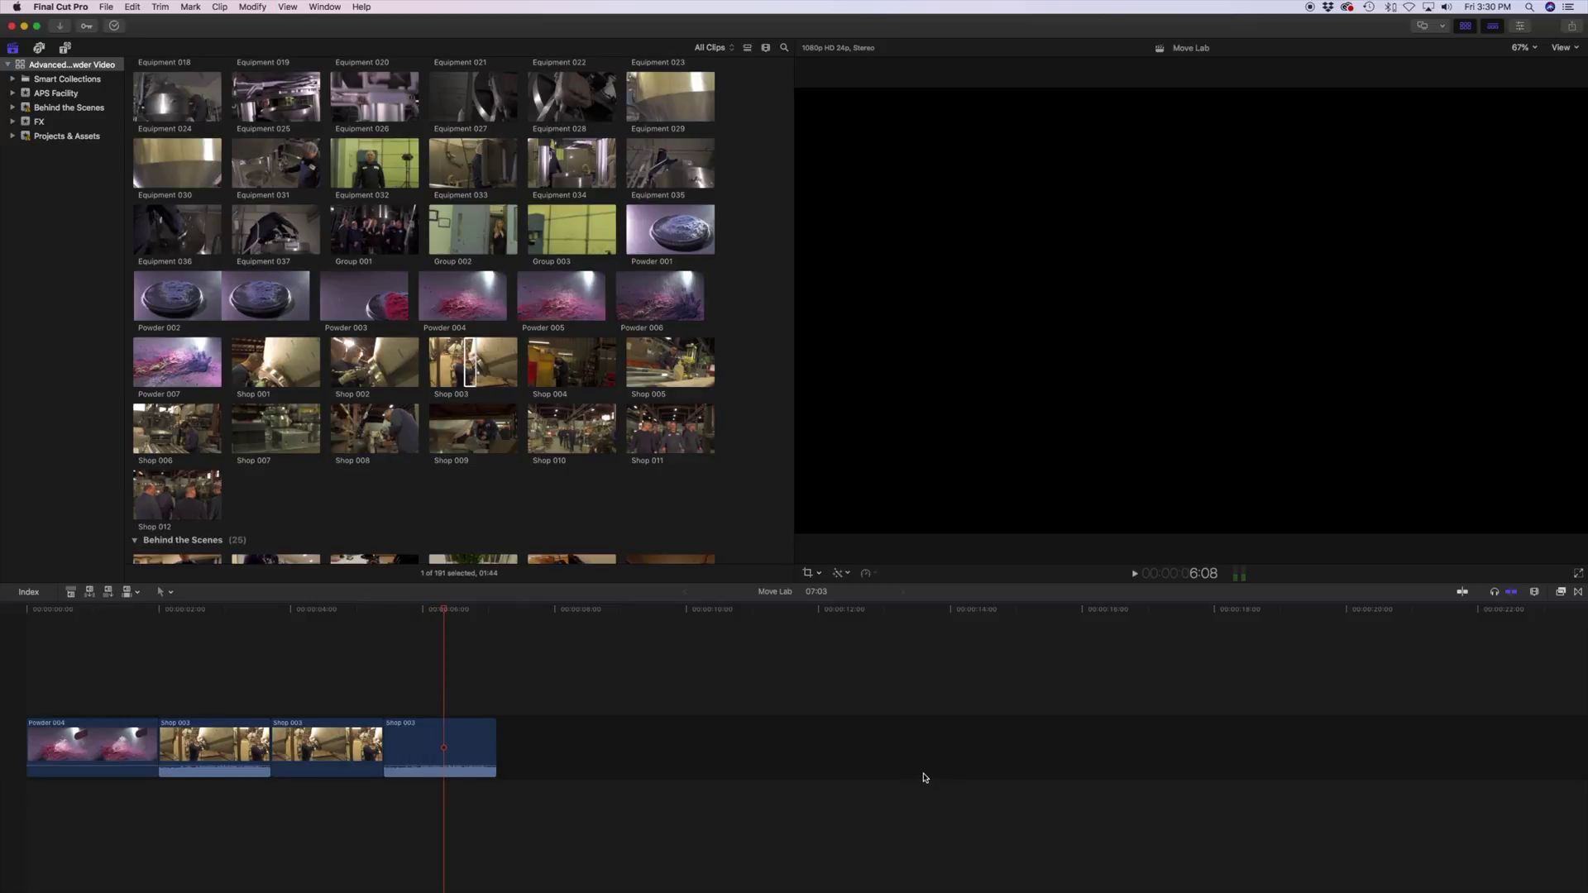
Append Shop 003 again with both audio and video using Shift+1
left_click(228, 641)
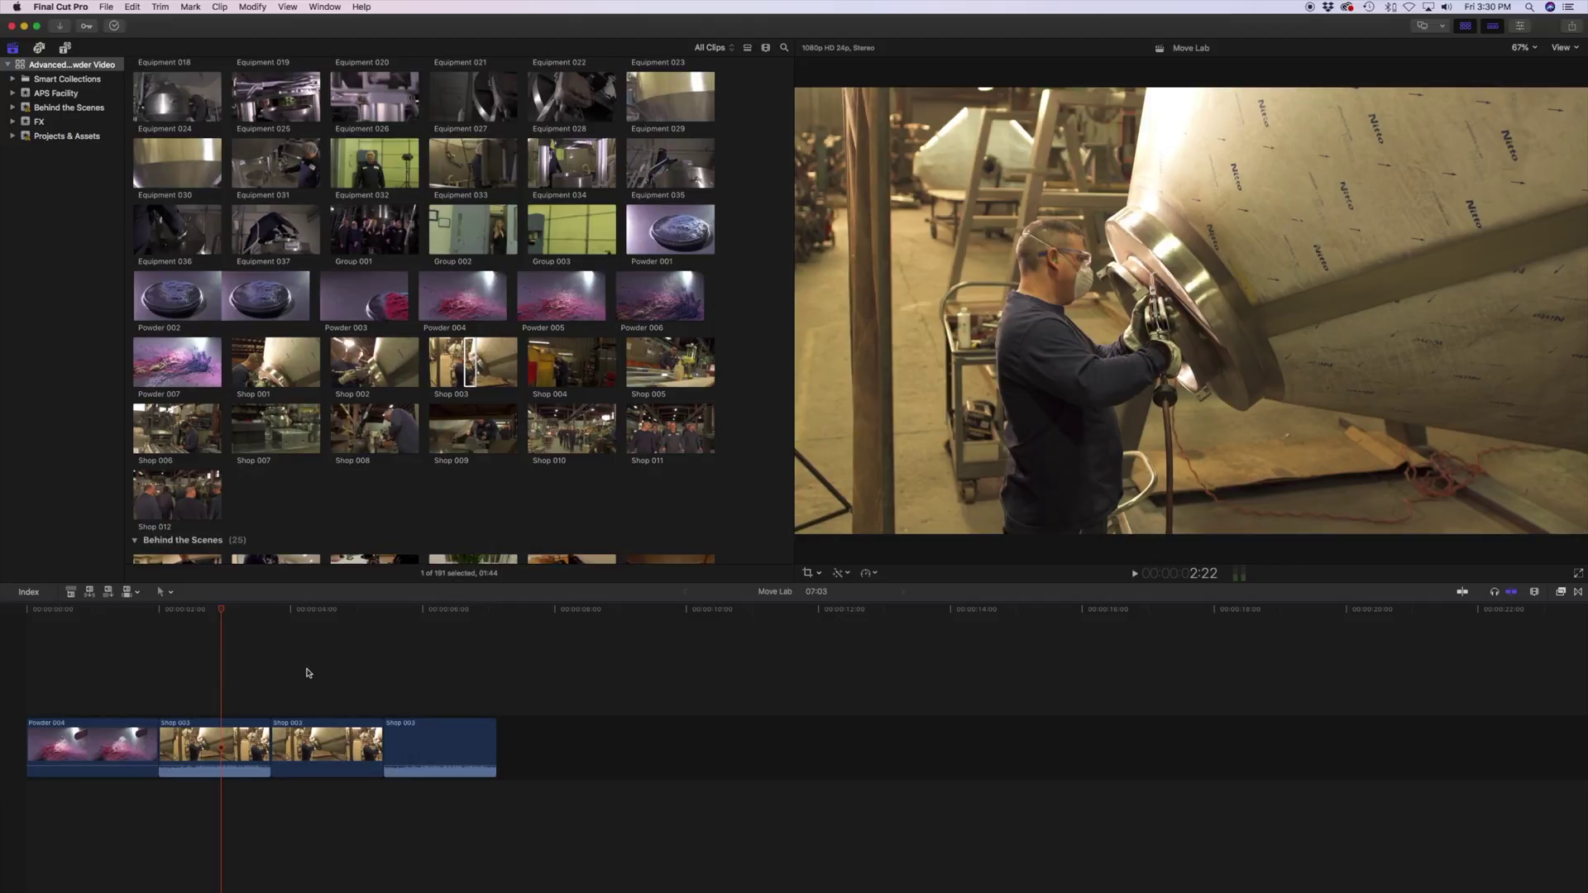
key("shift+1")
key("e")
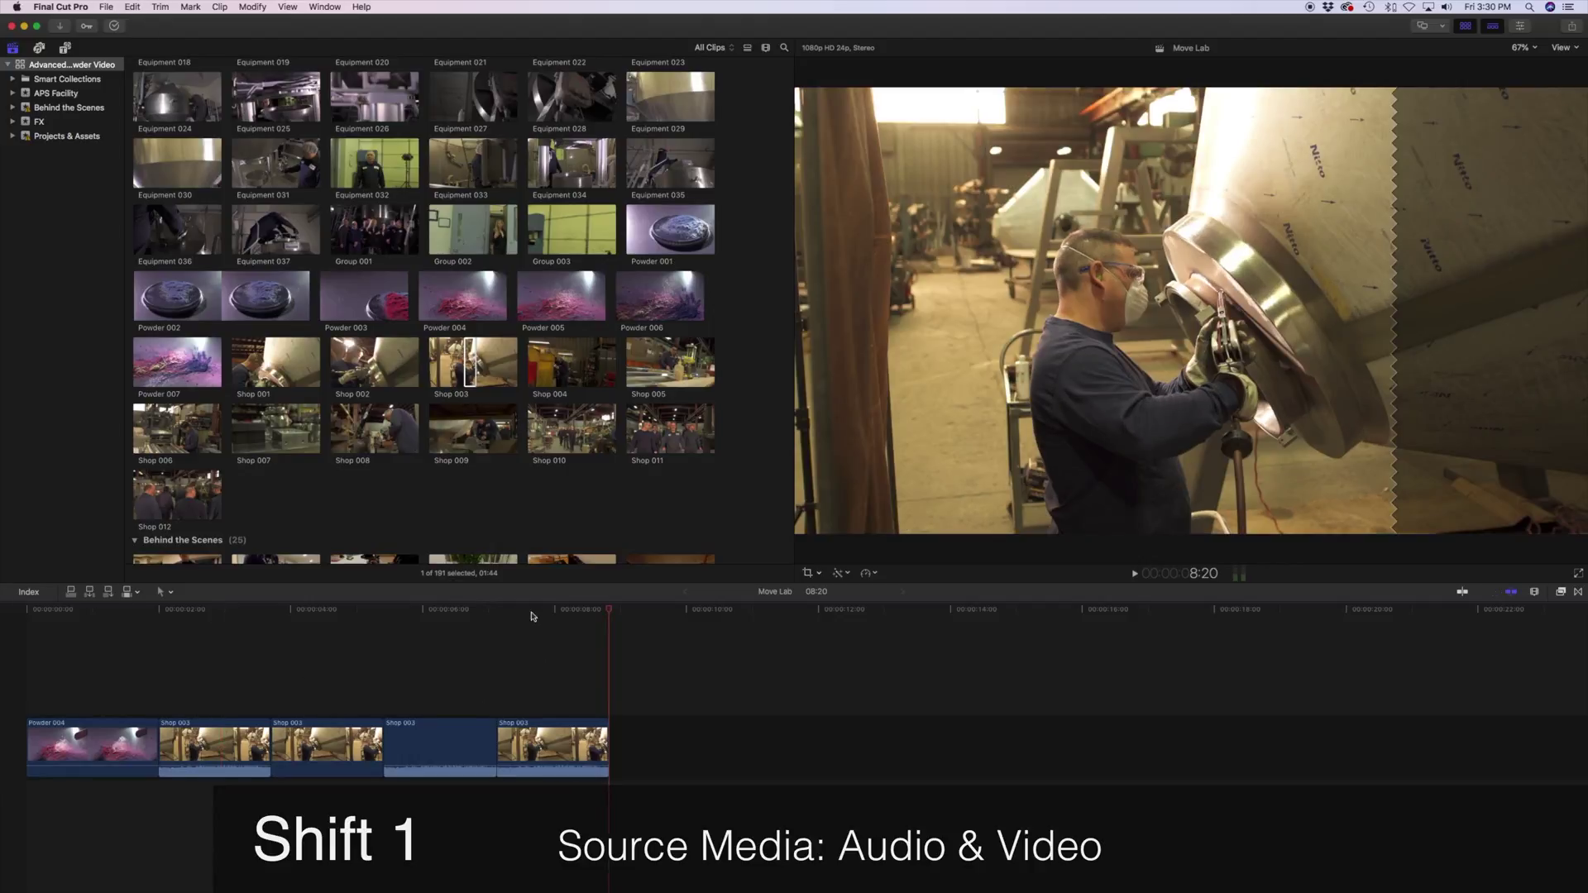
Marquee-select all four Shop 003 clips, delete them, and fit Powder 004 in view
left_click(513, 616)
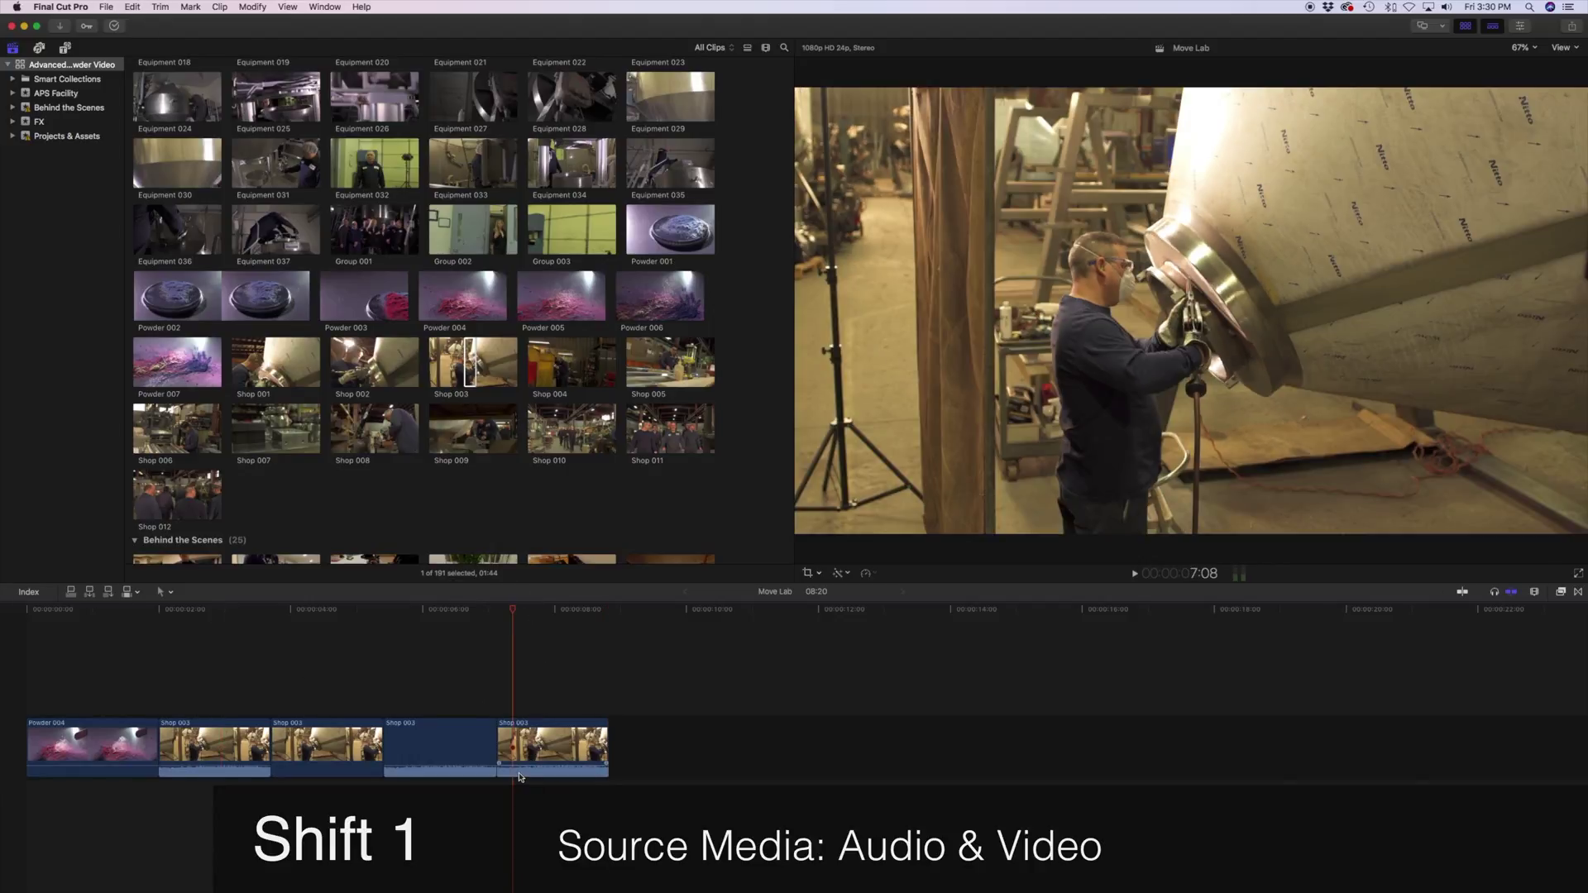
left_click_drag(532, 684, 177, 797)
key("Delete")
key("shift+z")
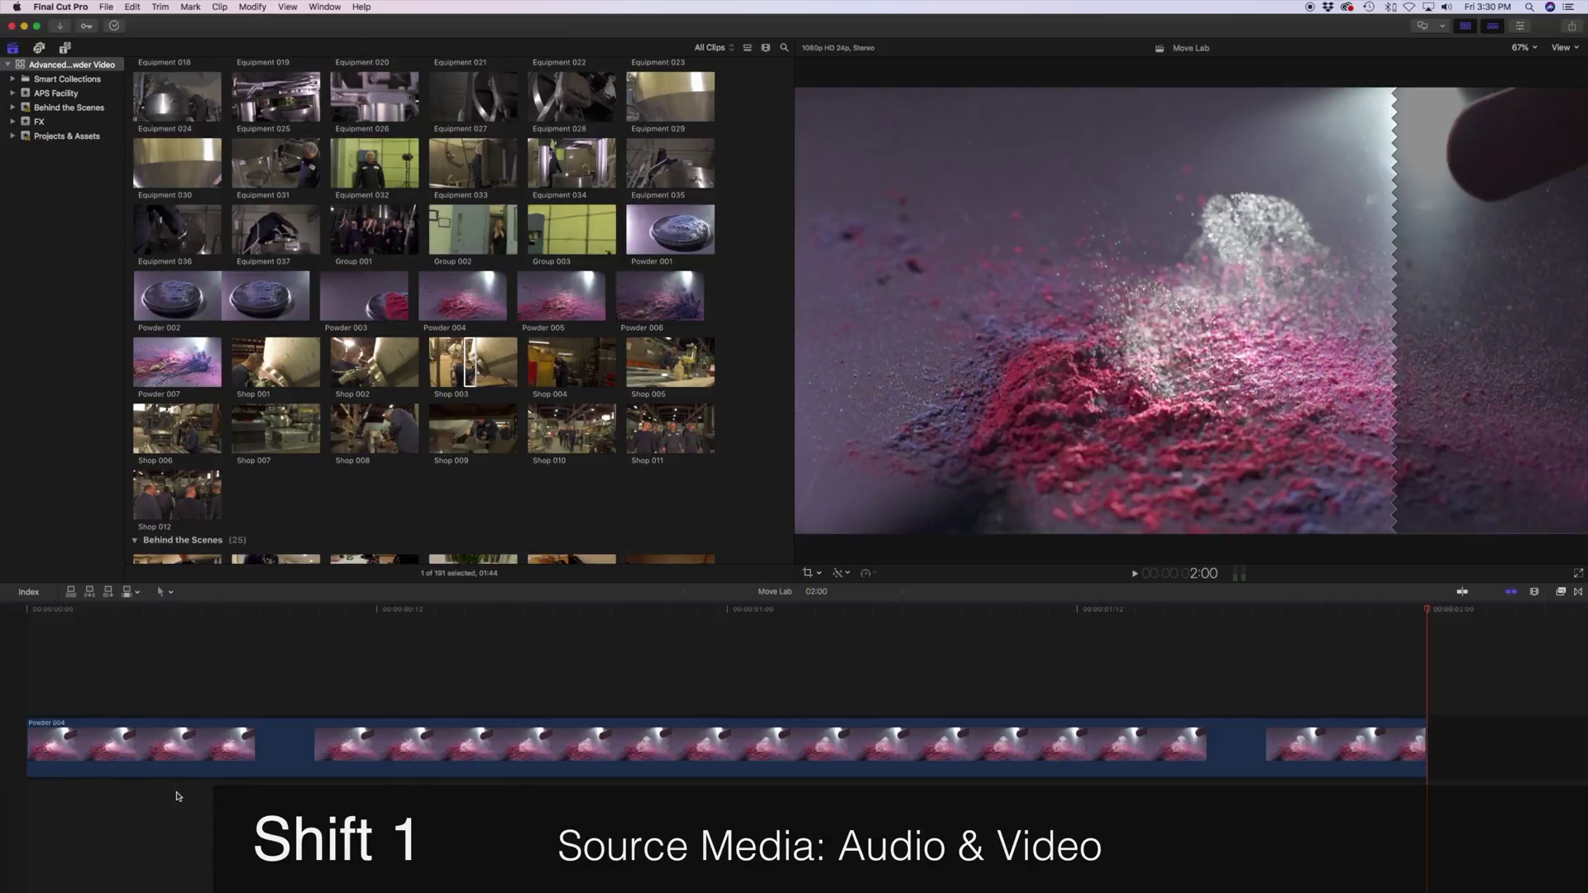
left_click(969, 645)
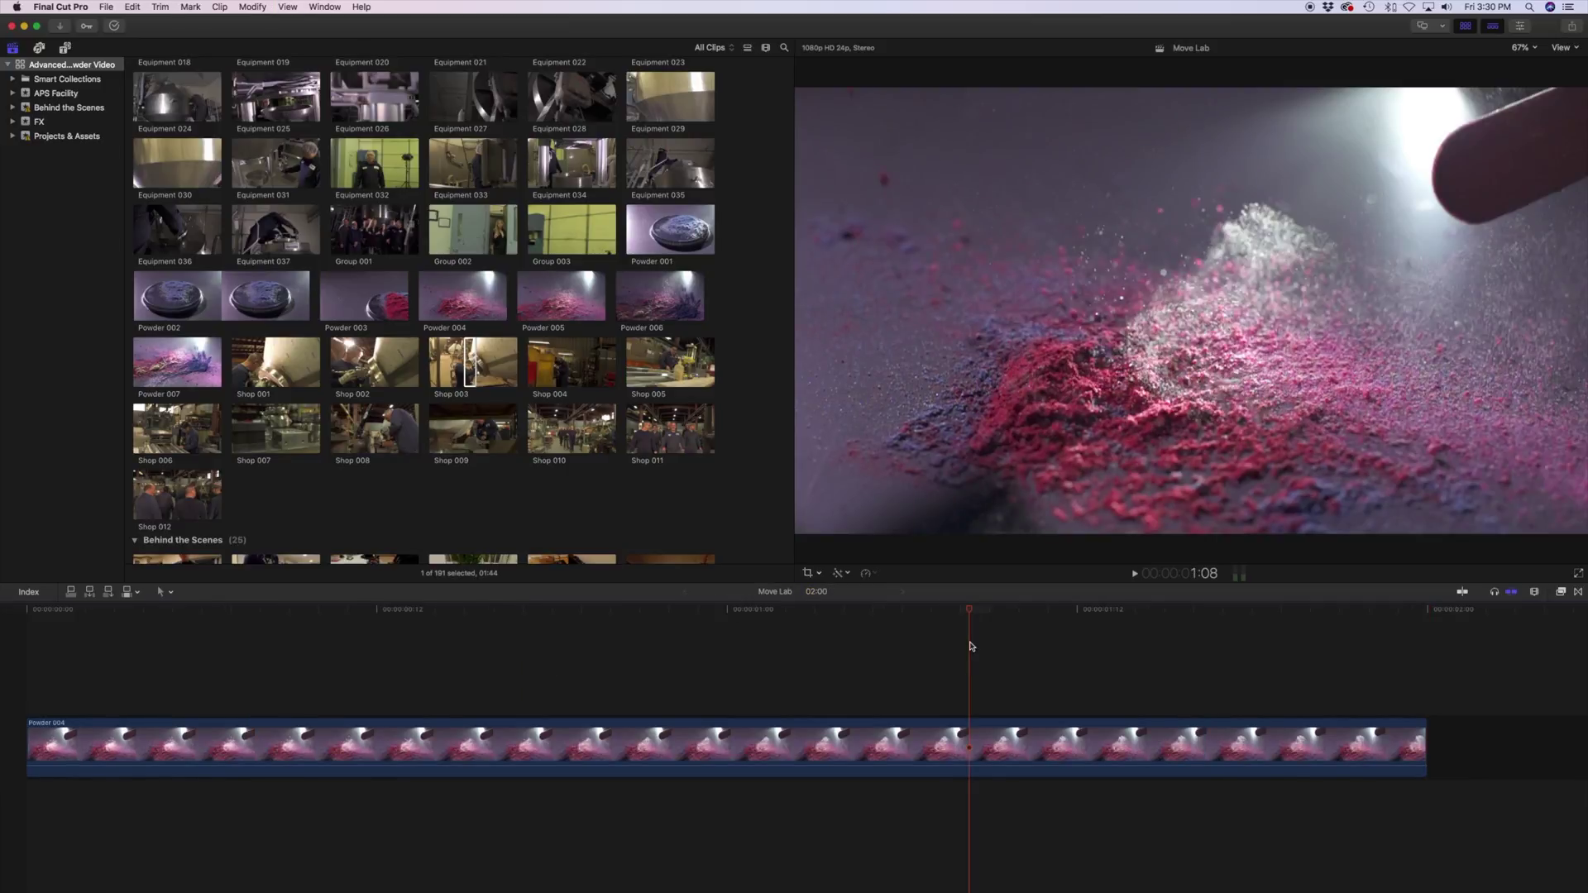
Append Shop 003 and Shop 004 after Powder 004 and fit the whole project in view
key("super+minus")
key("super+minus")
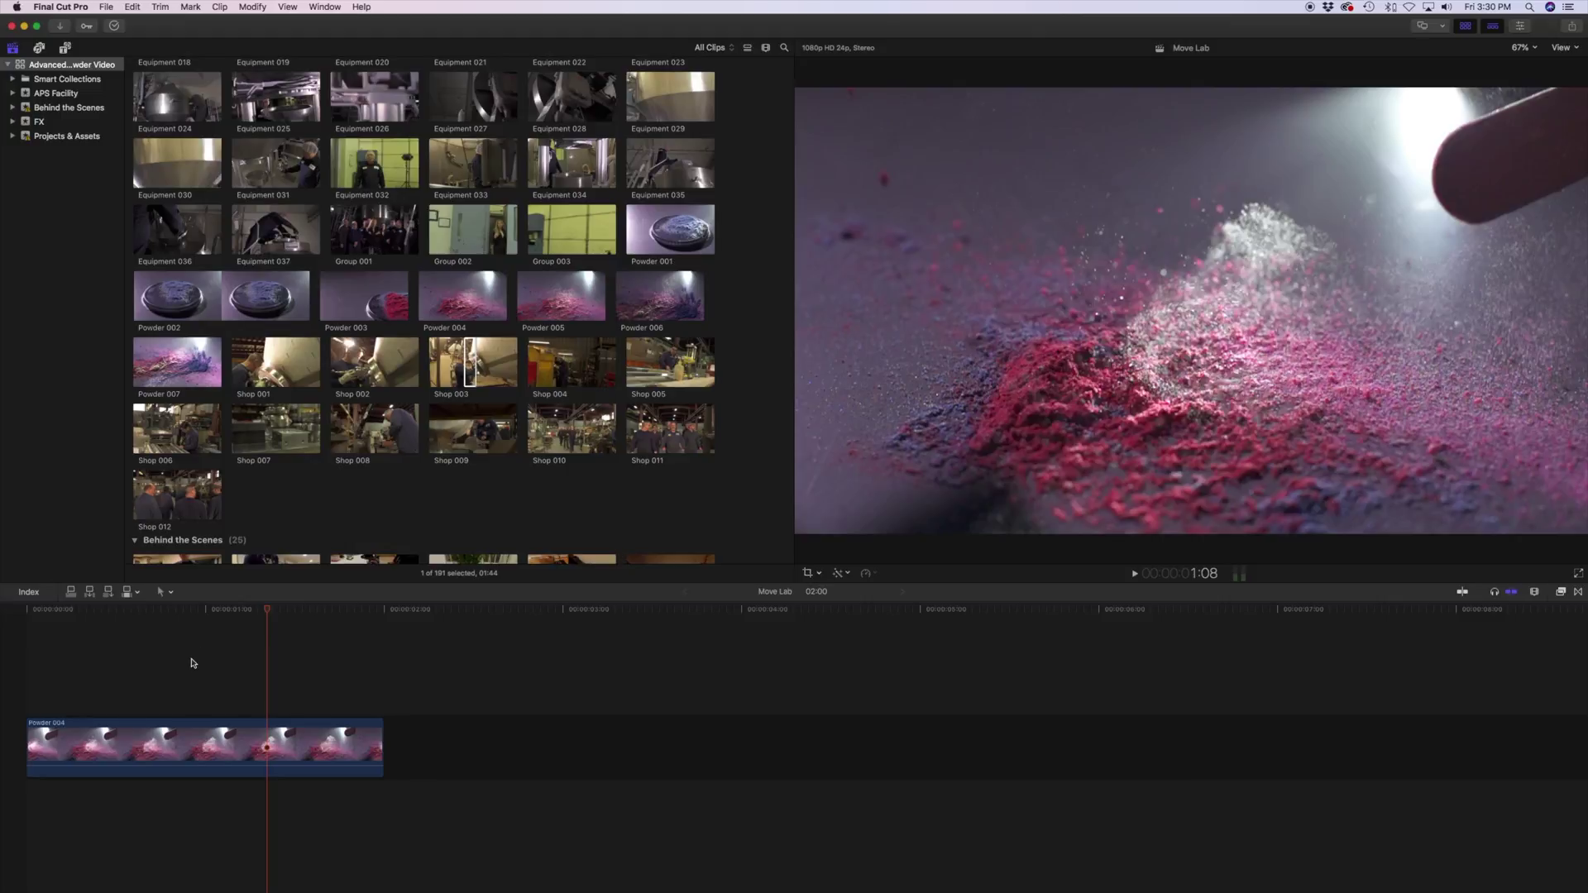
left_click(186, 744)
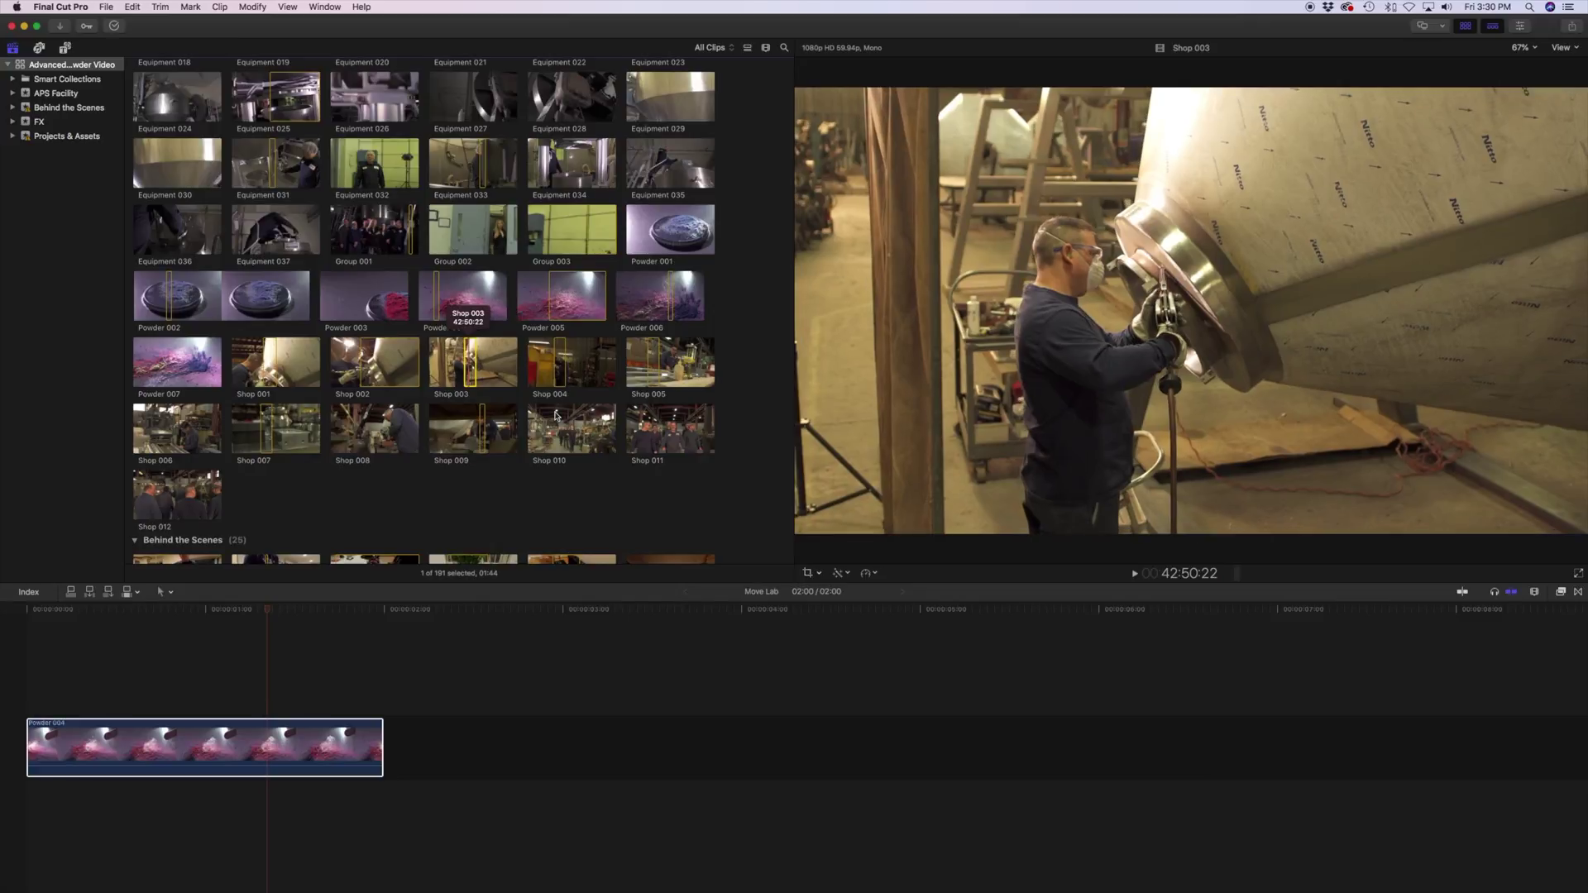
key("e")
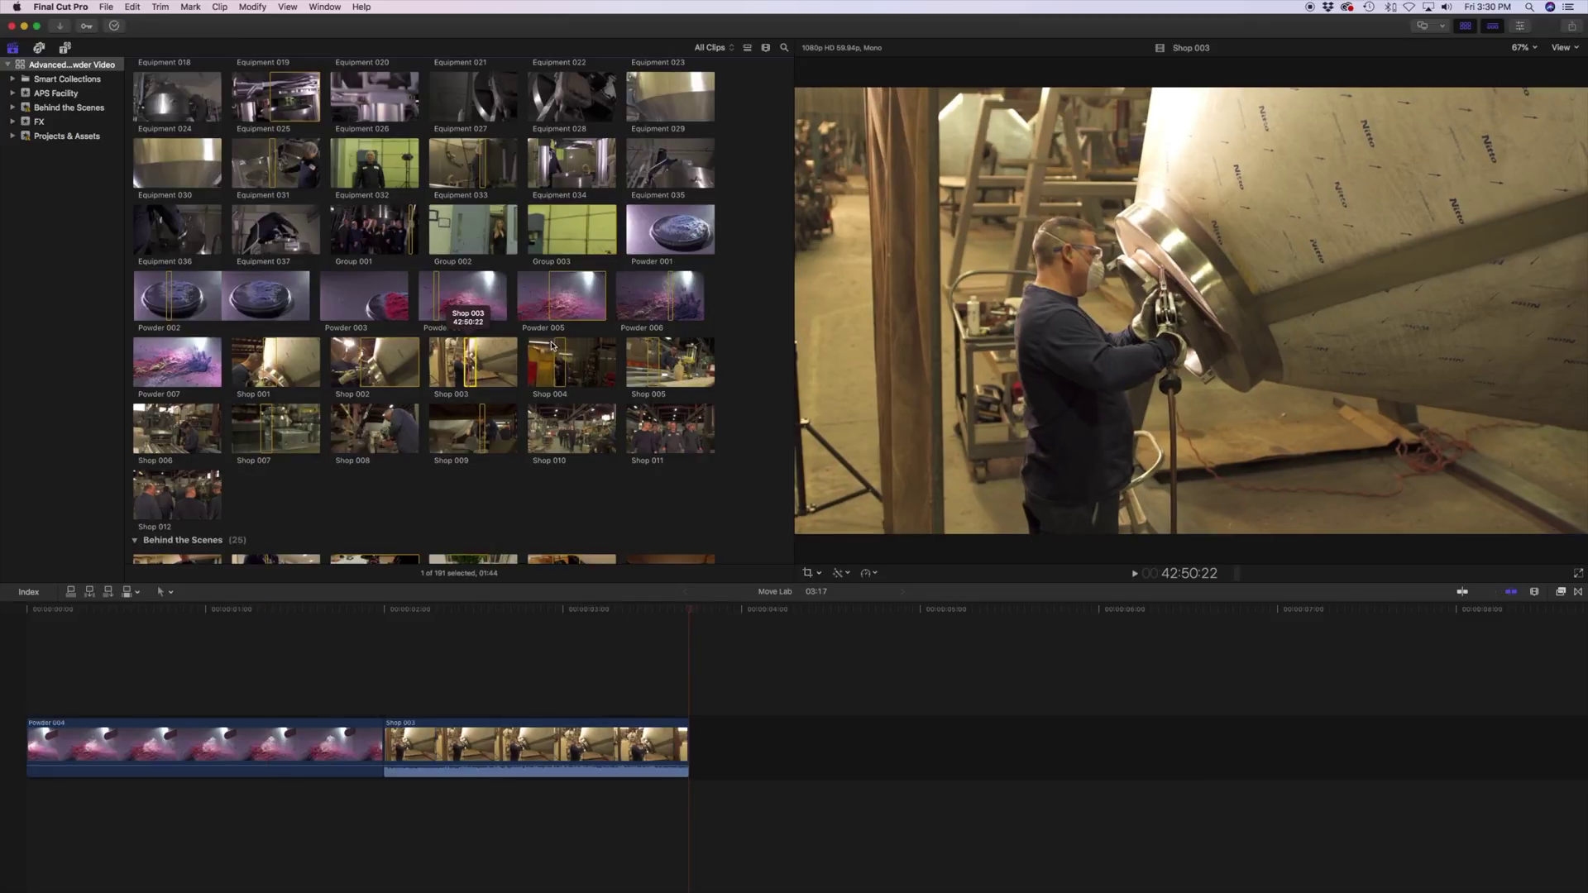
left_click(553, 343)
key("e")
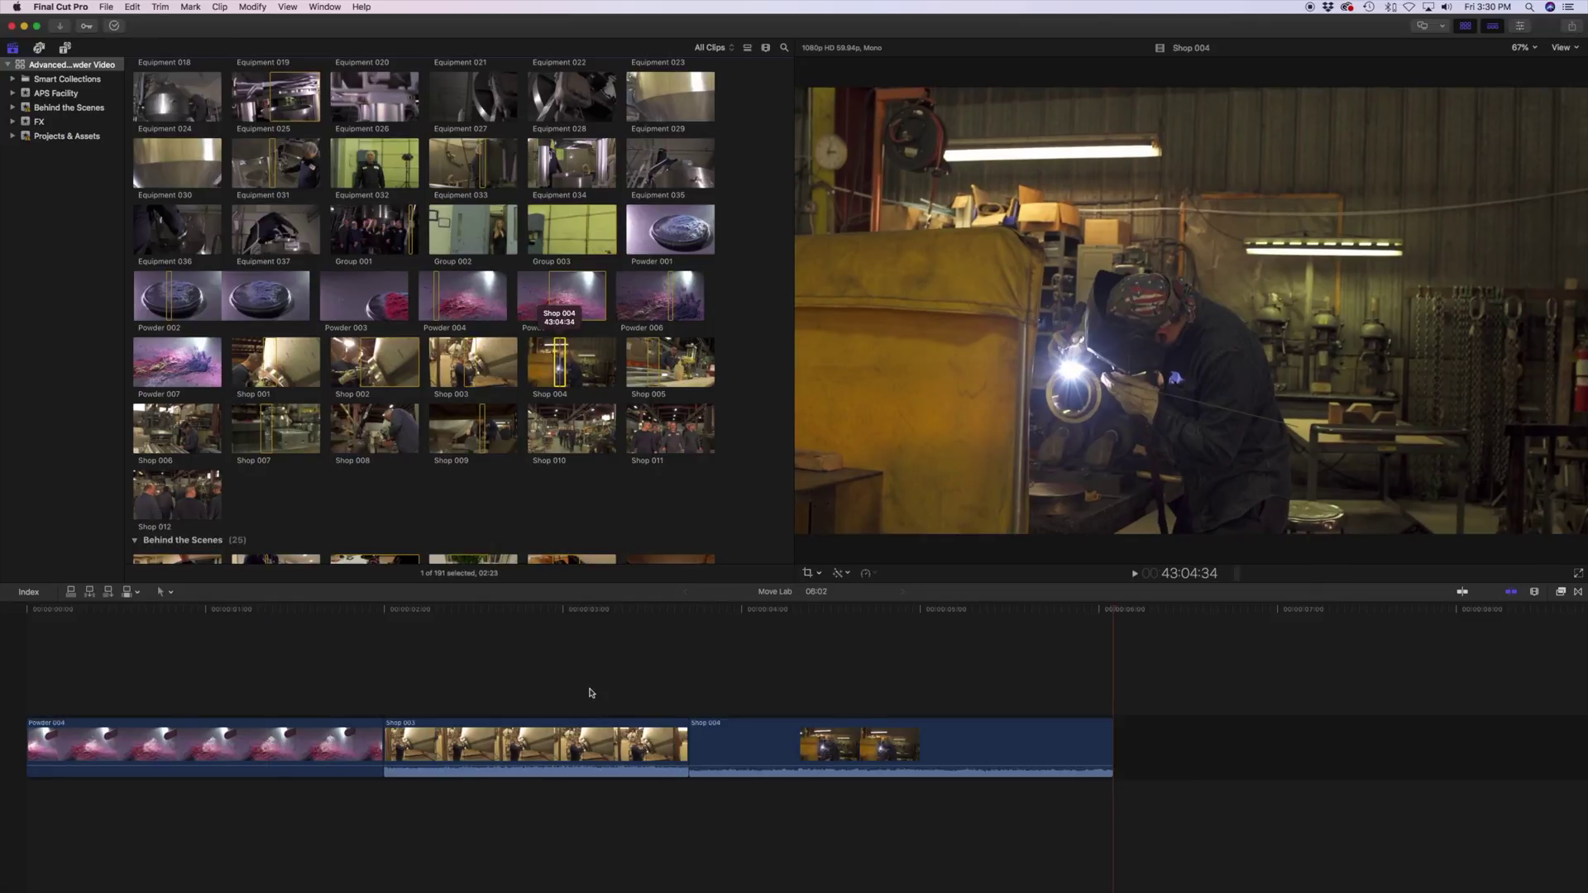
key("shift+z")
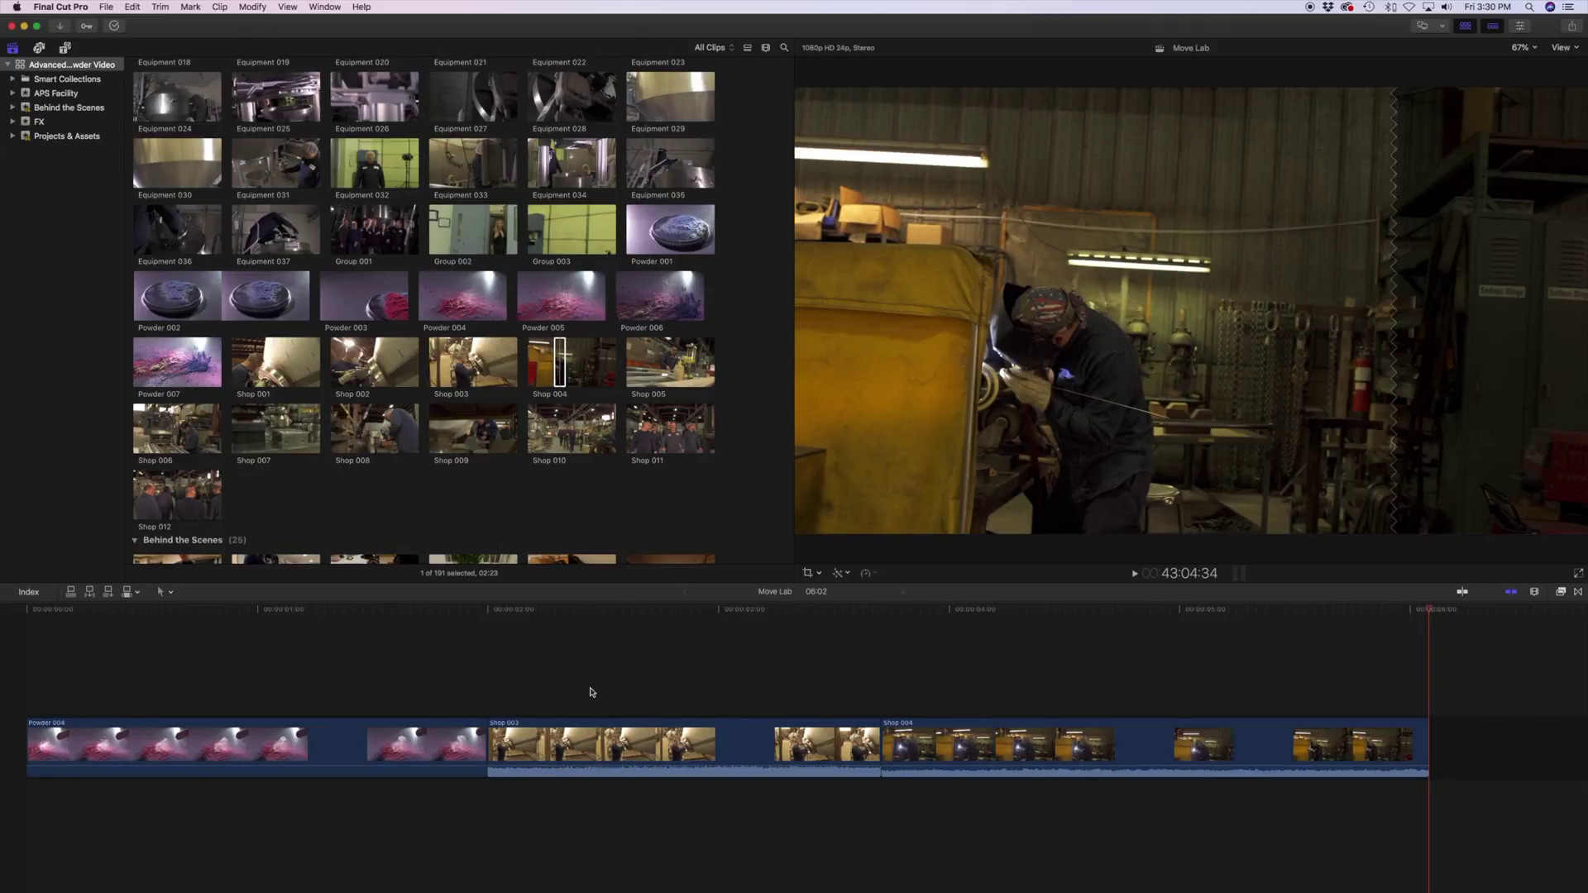
left_click(620, 740)
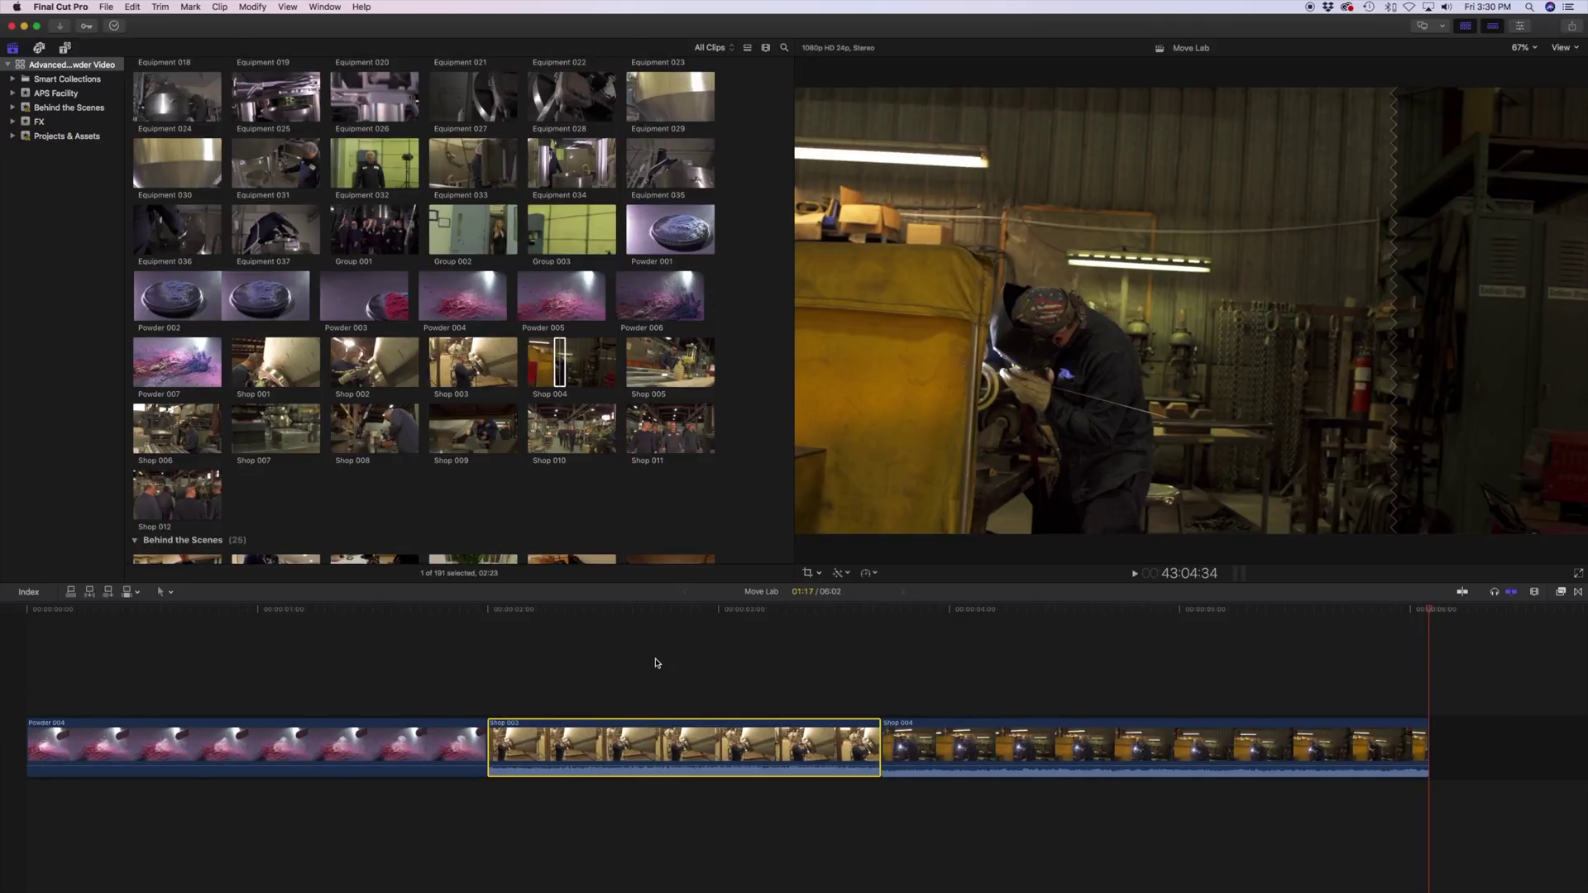
Play and stop a preview of the Powder 002 source clip
left_click(244, 306)
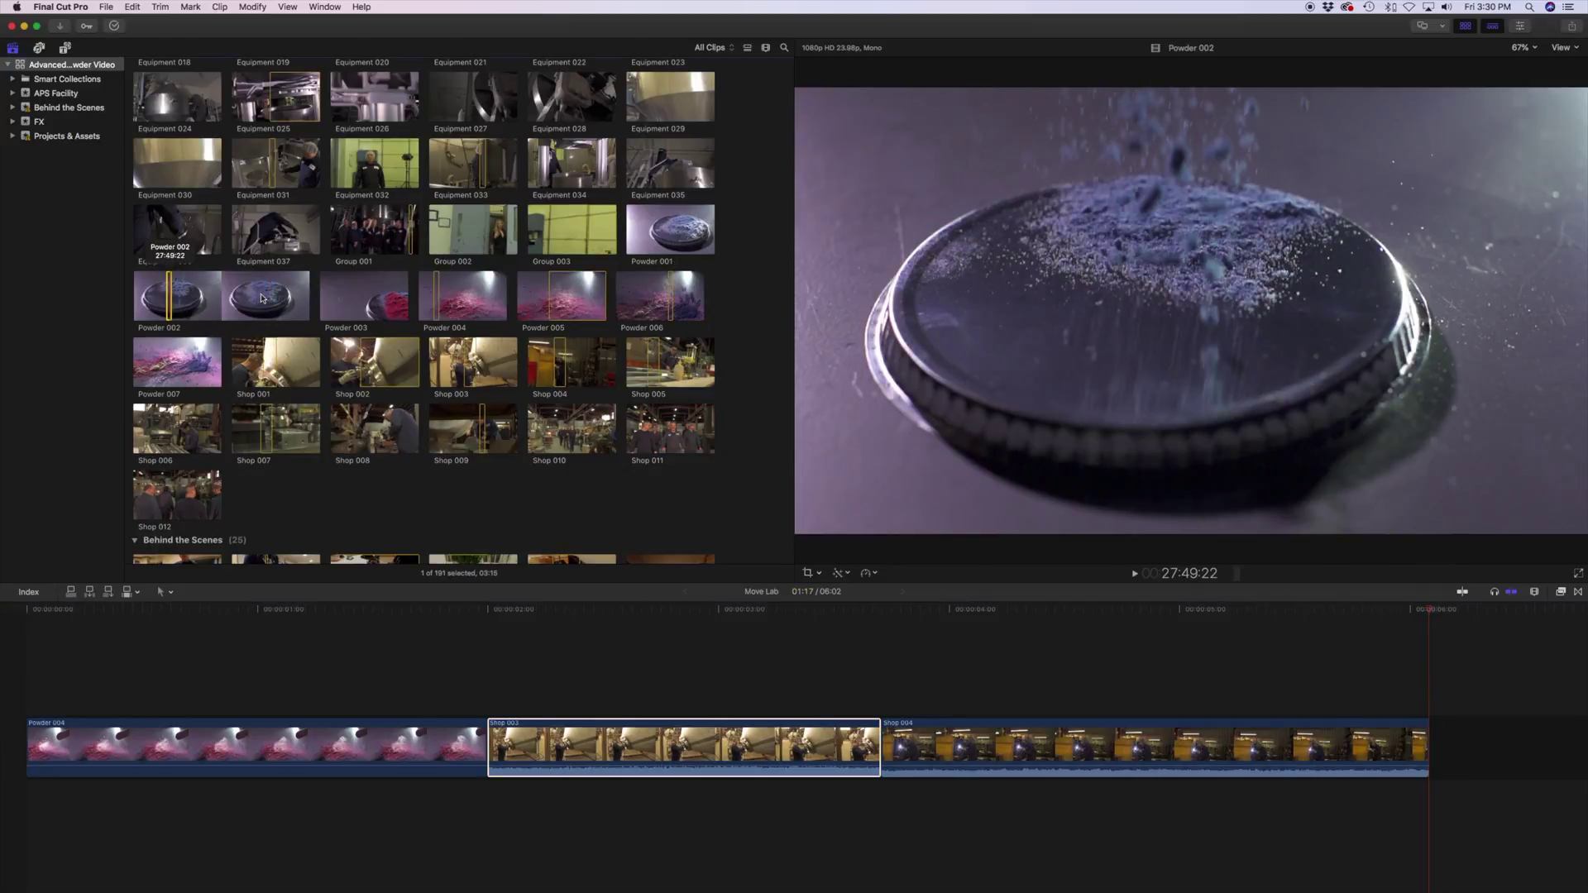
key("space")
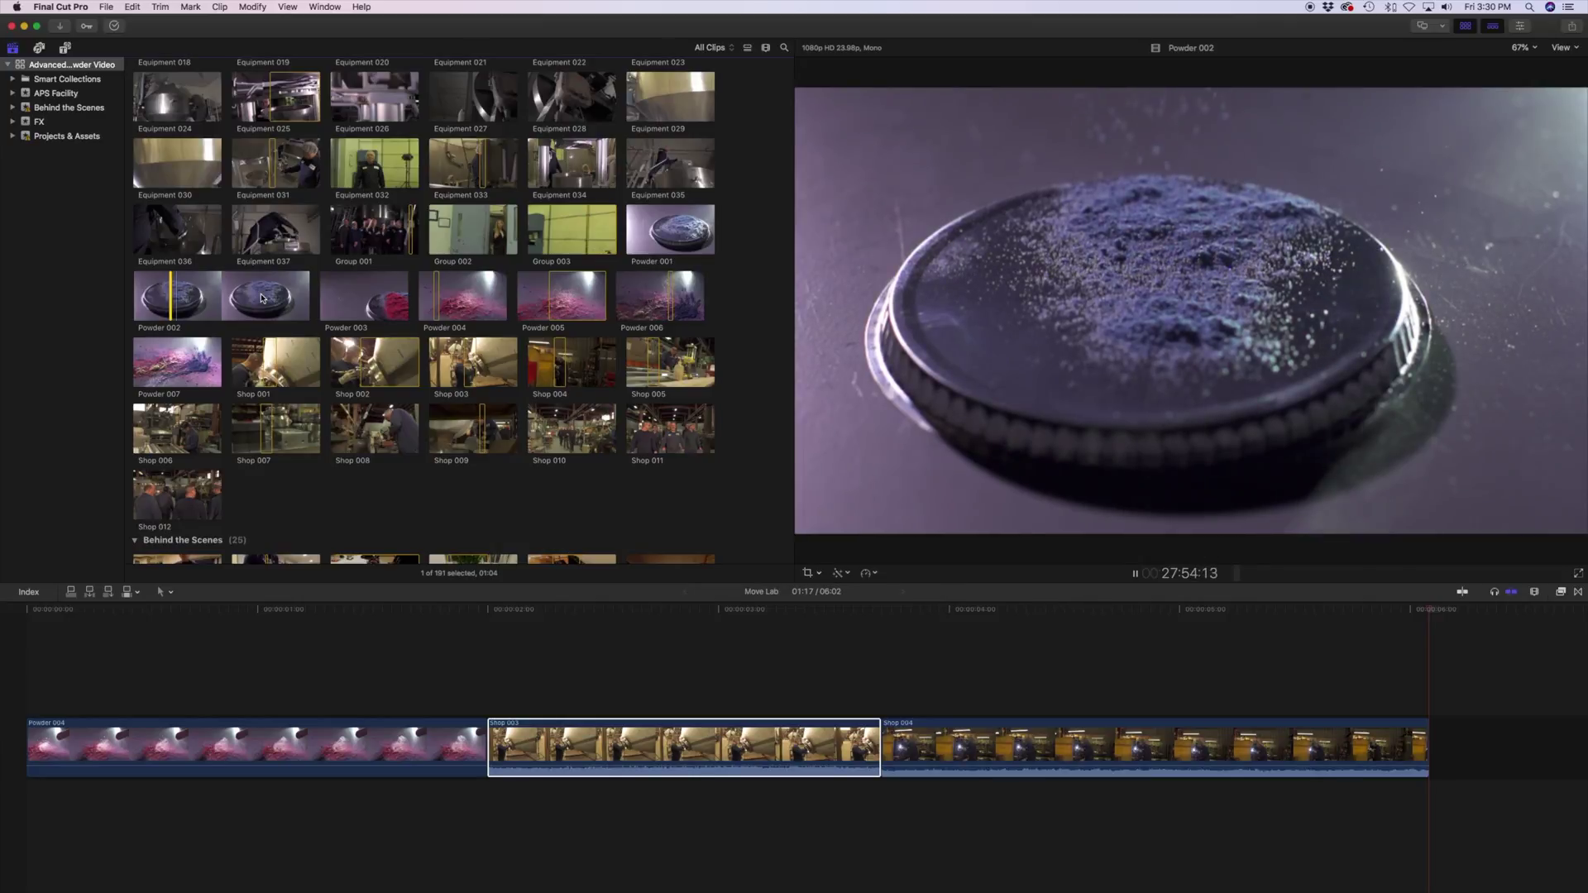
key("space")
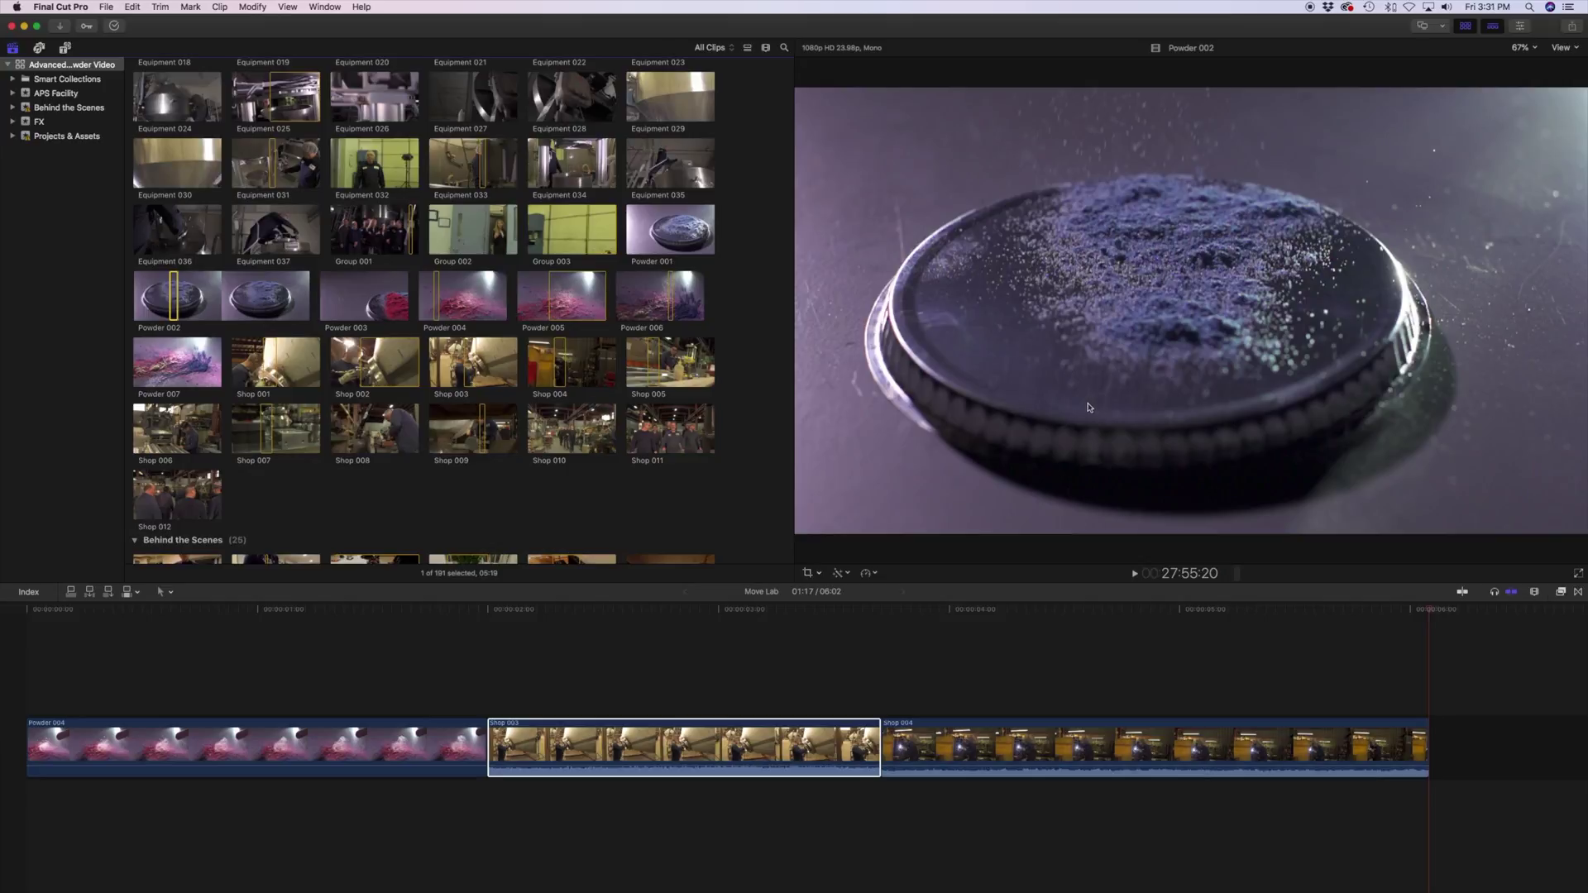
left_click(713, 798)
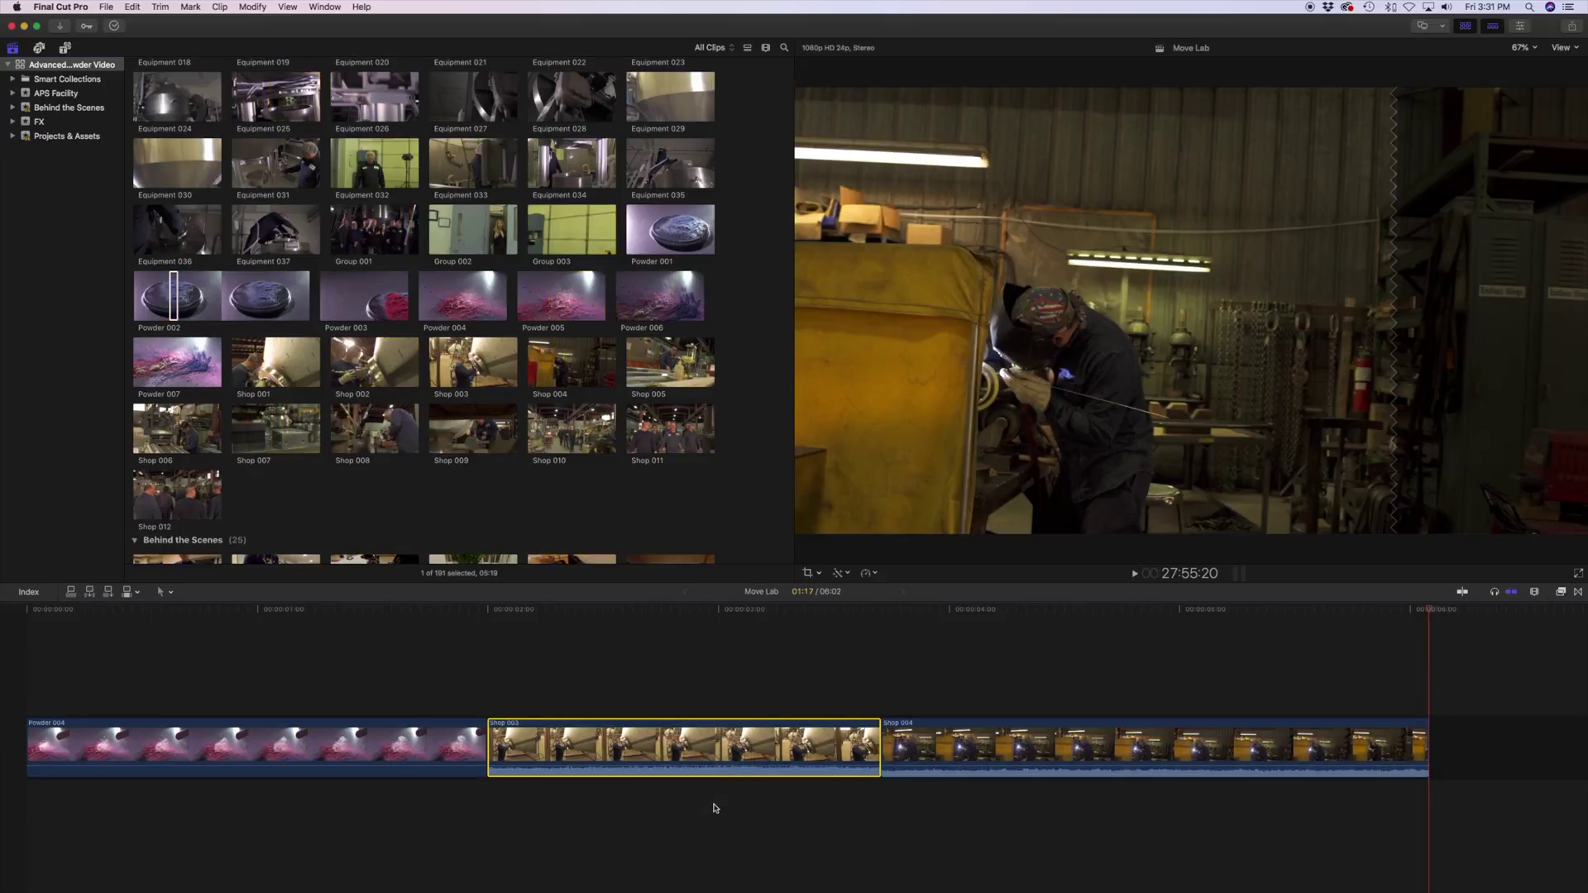
left_click(655, 620)
key("Up")
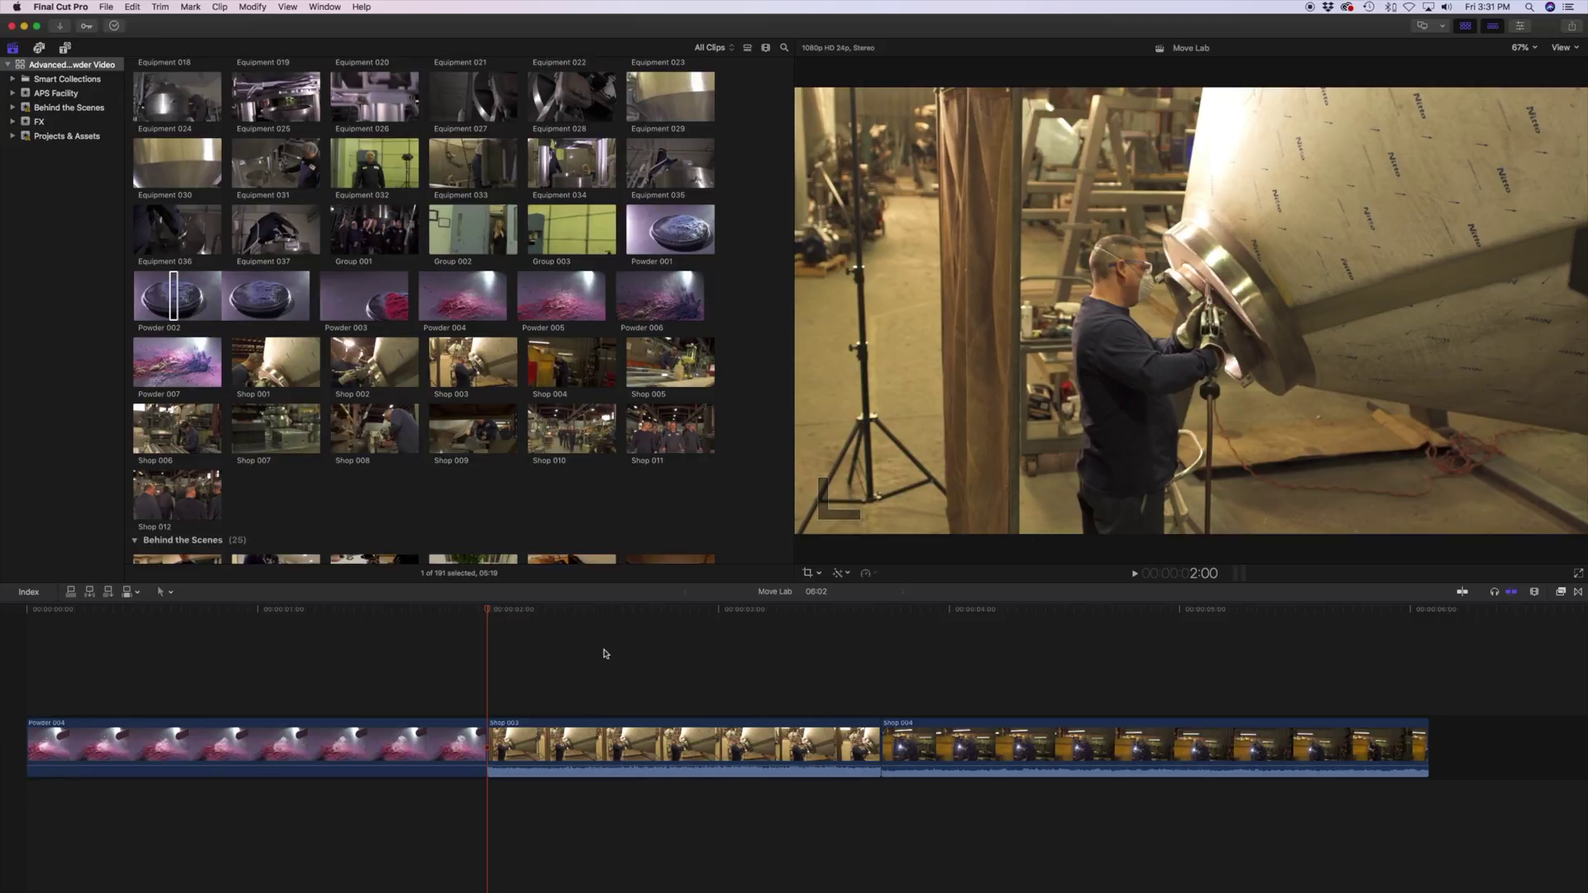
key("c")
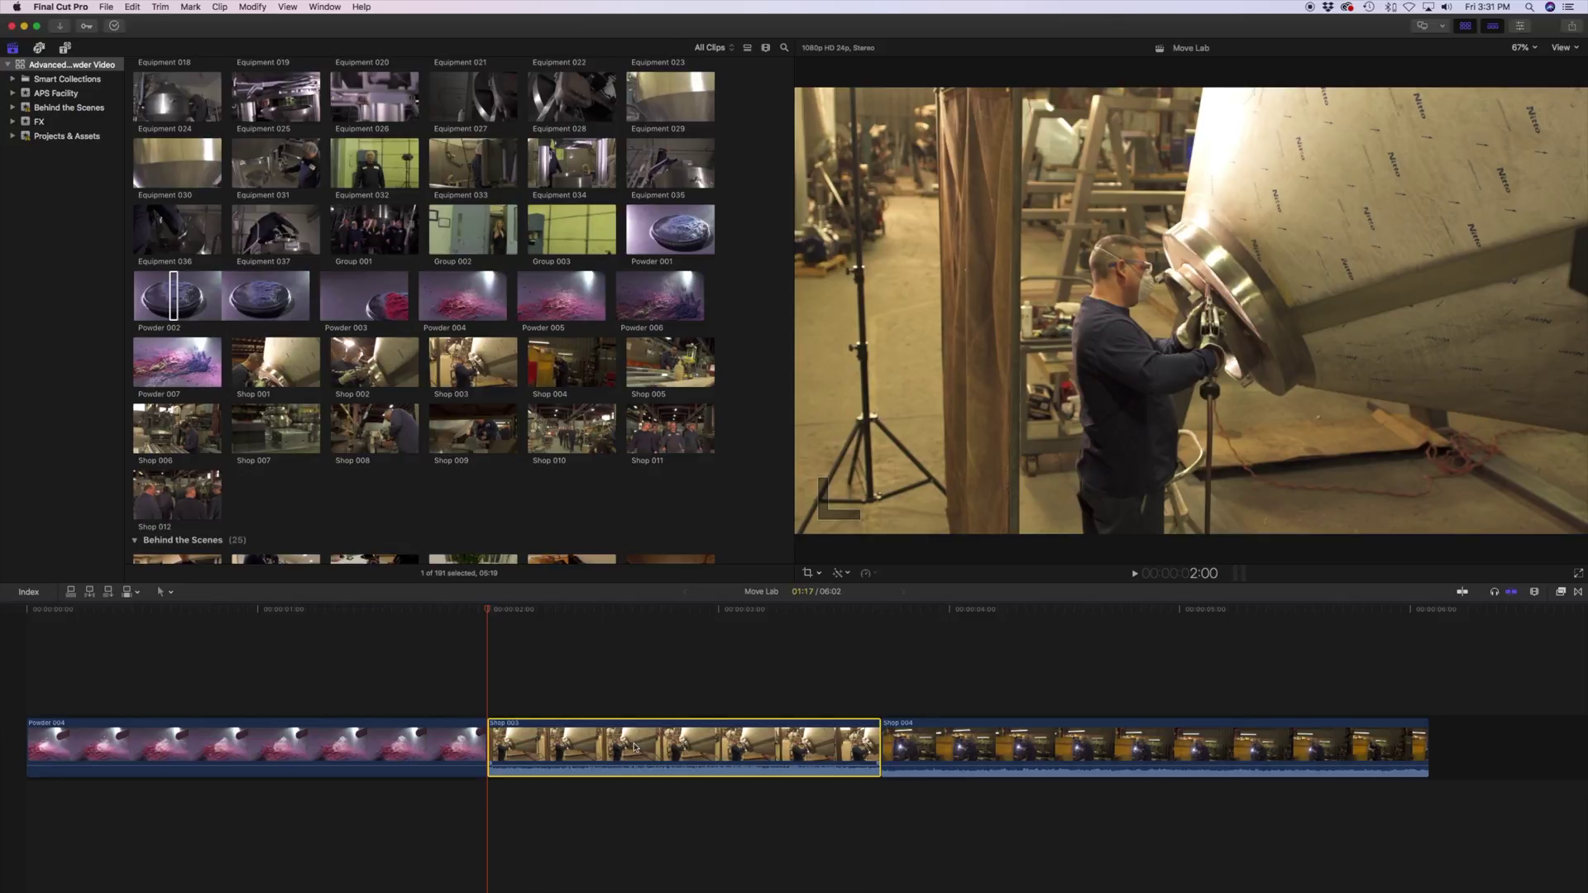
left_click(614, 613)
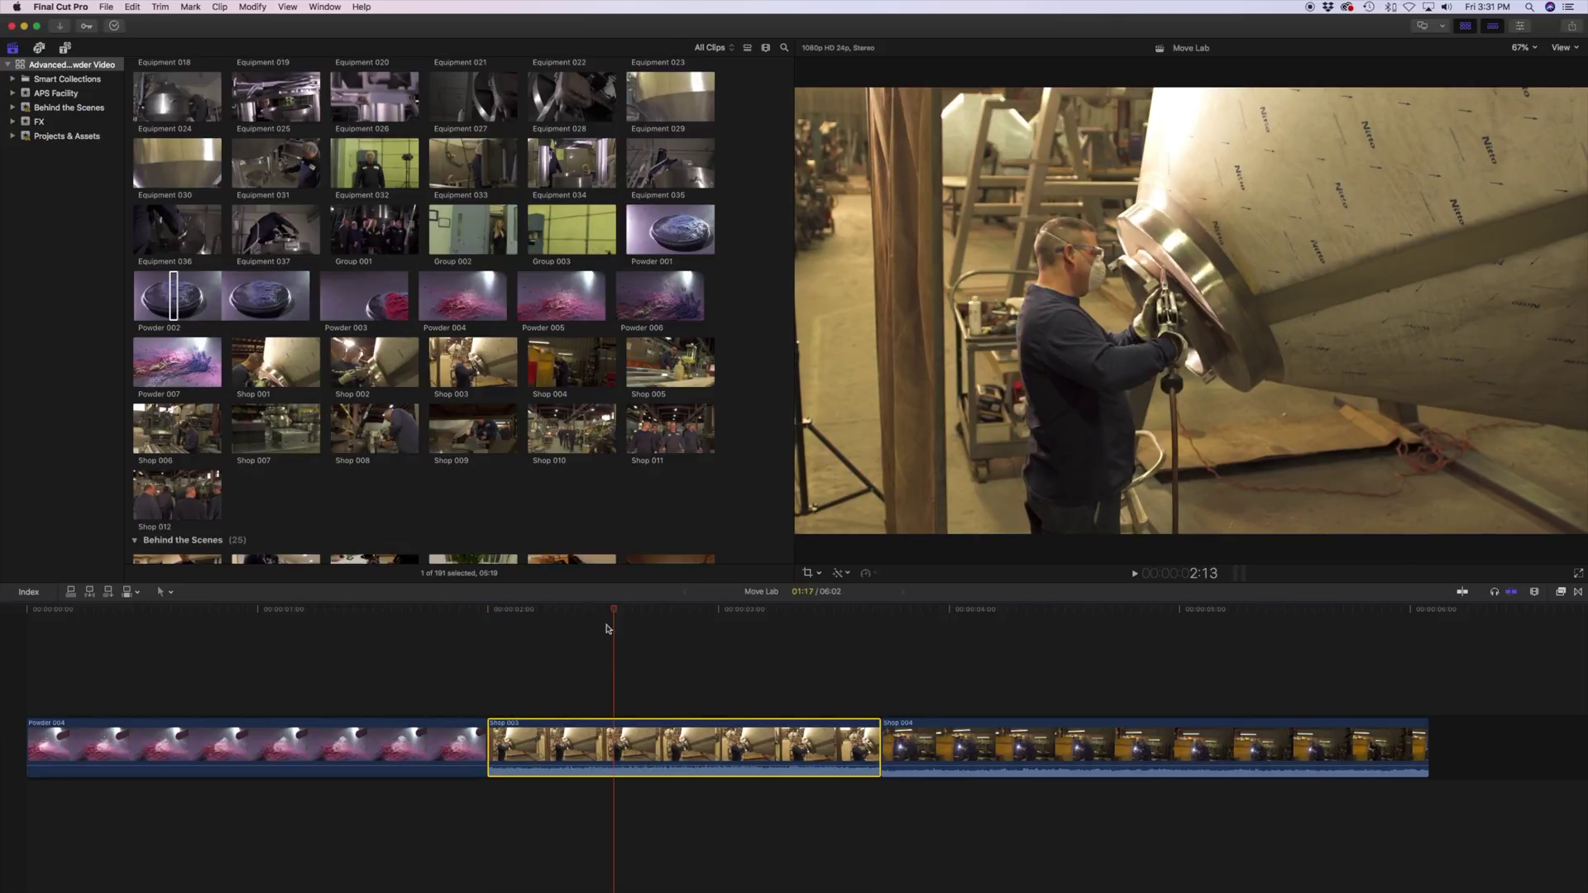
key("super+z")
key("c")
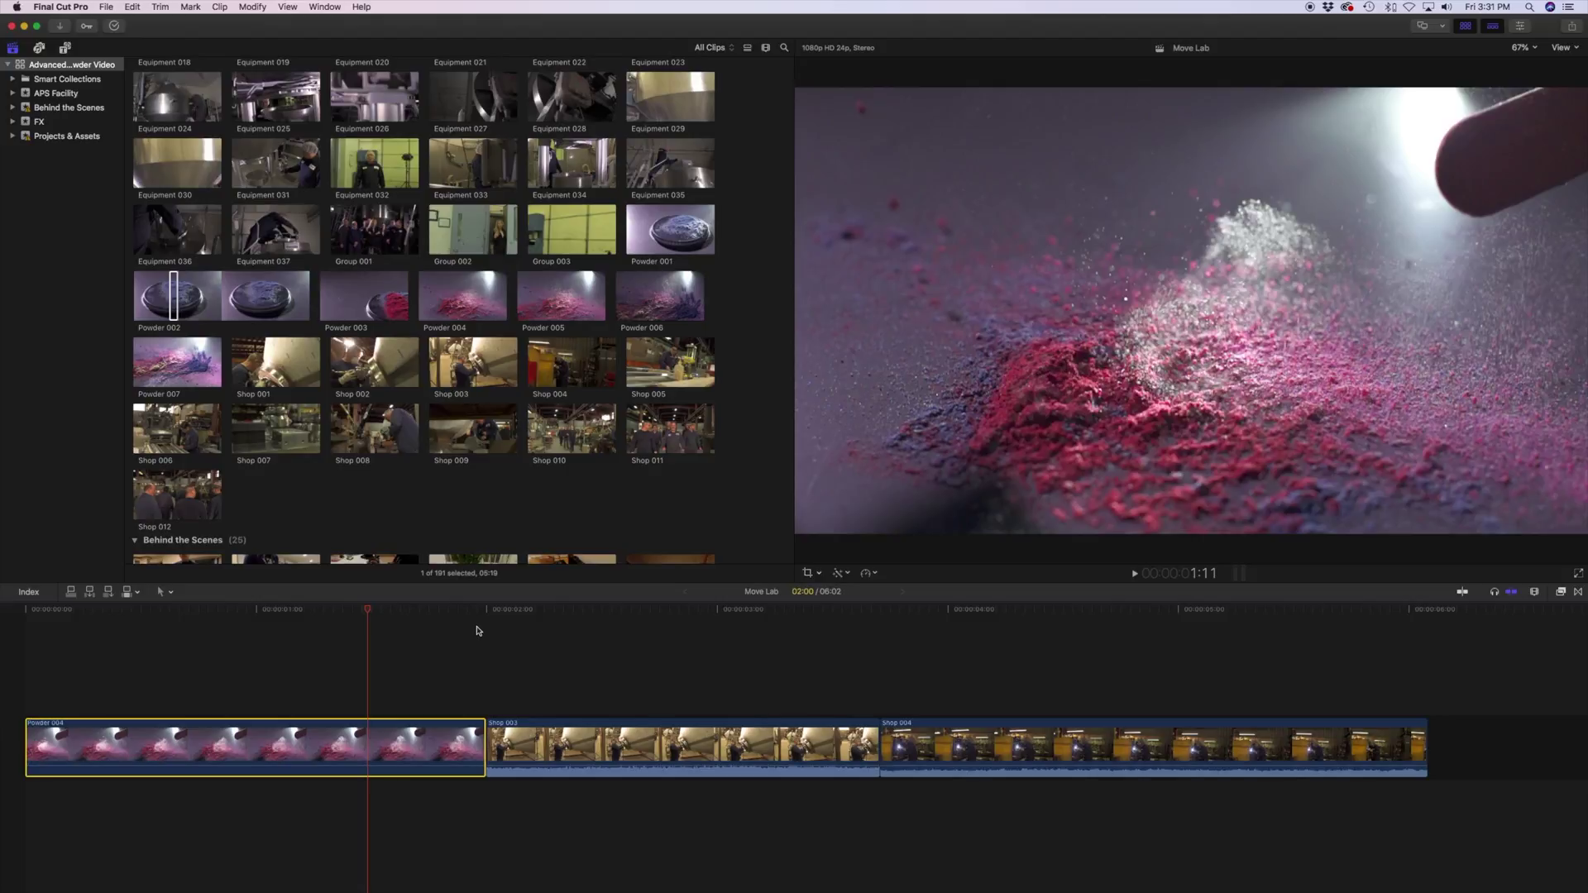
key("Down")
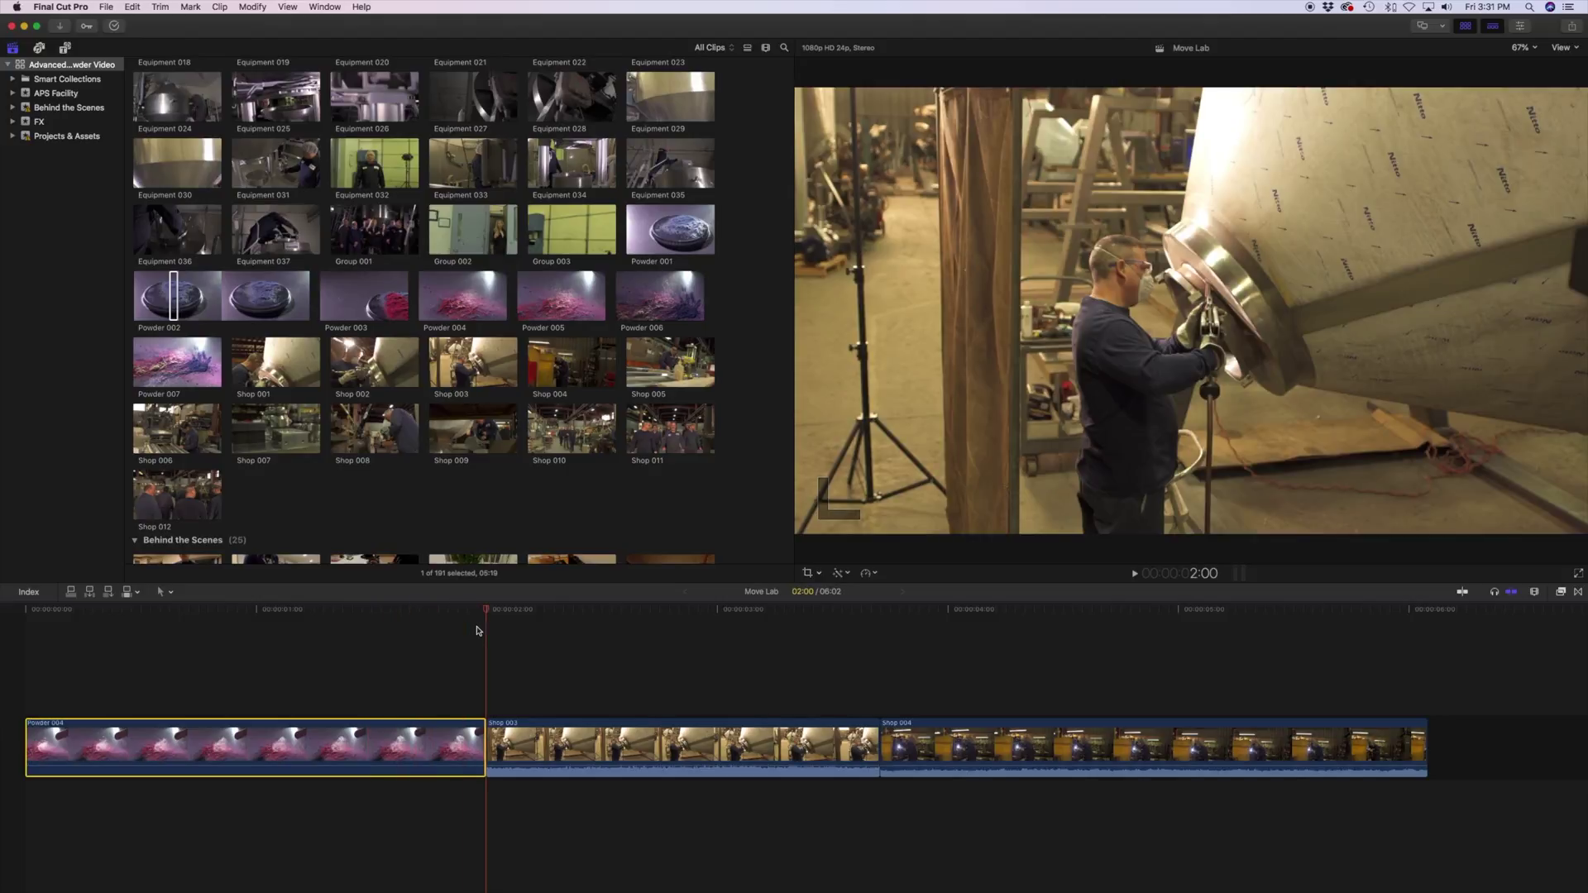
key("c")
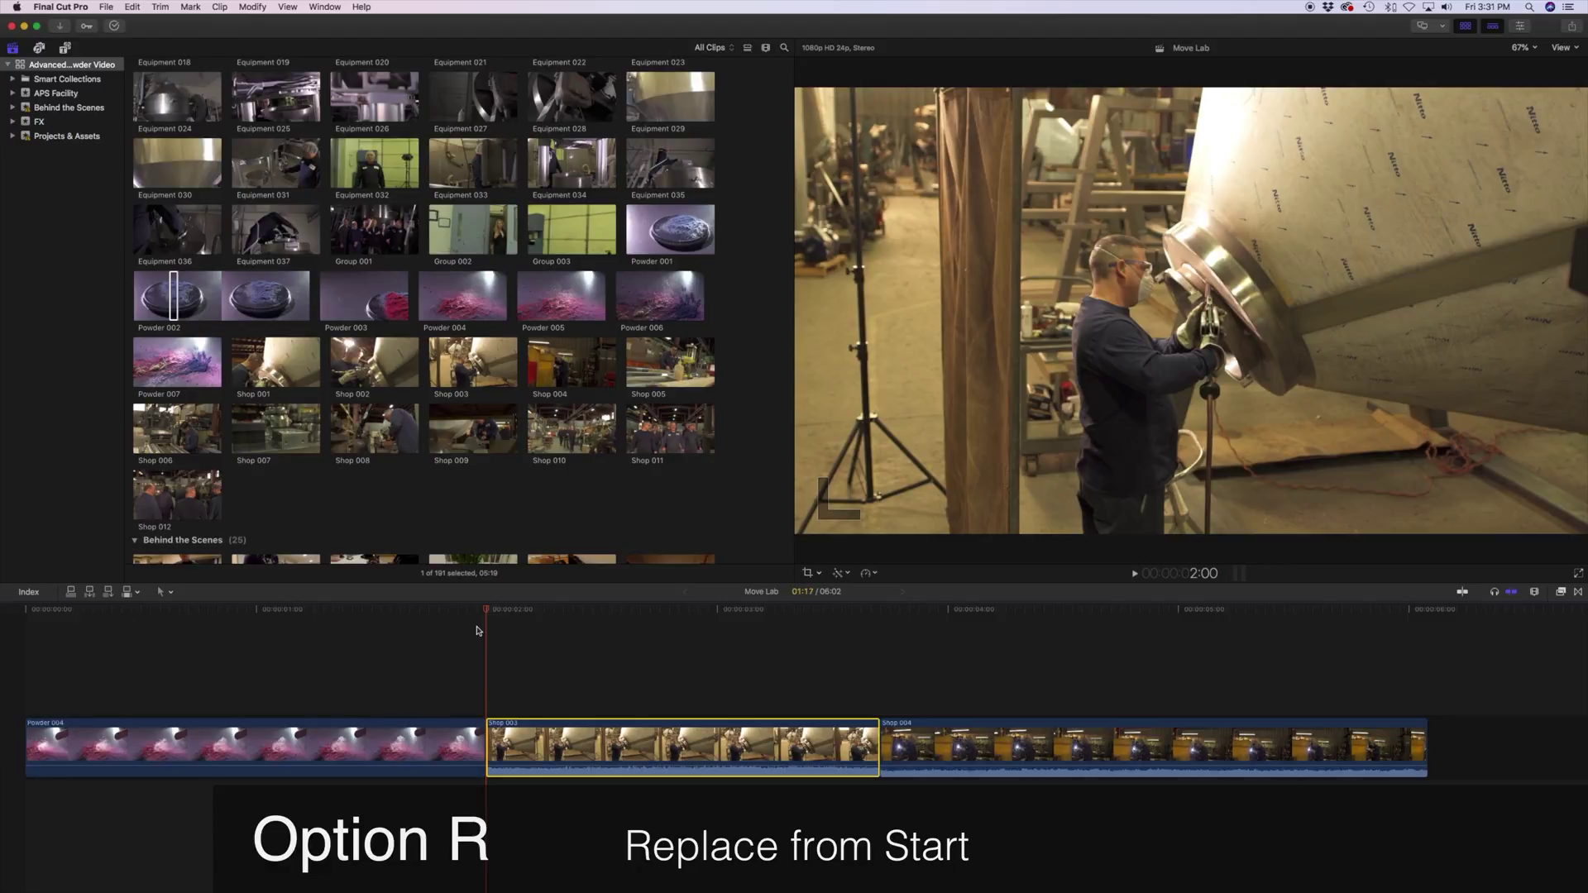
key("alt+r")
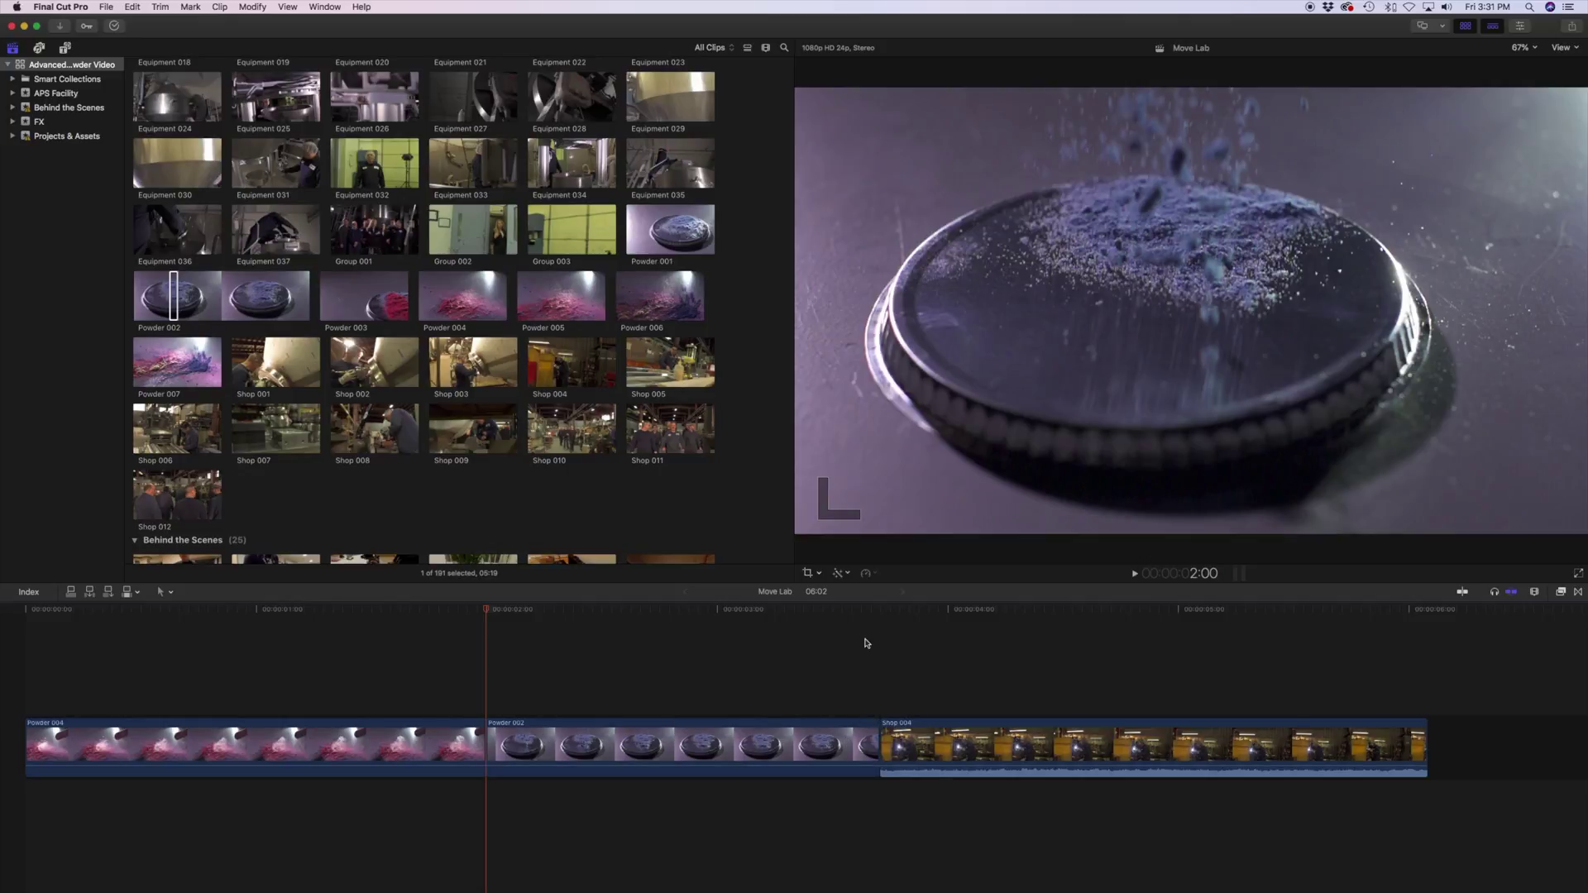
key("super+z")
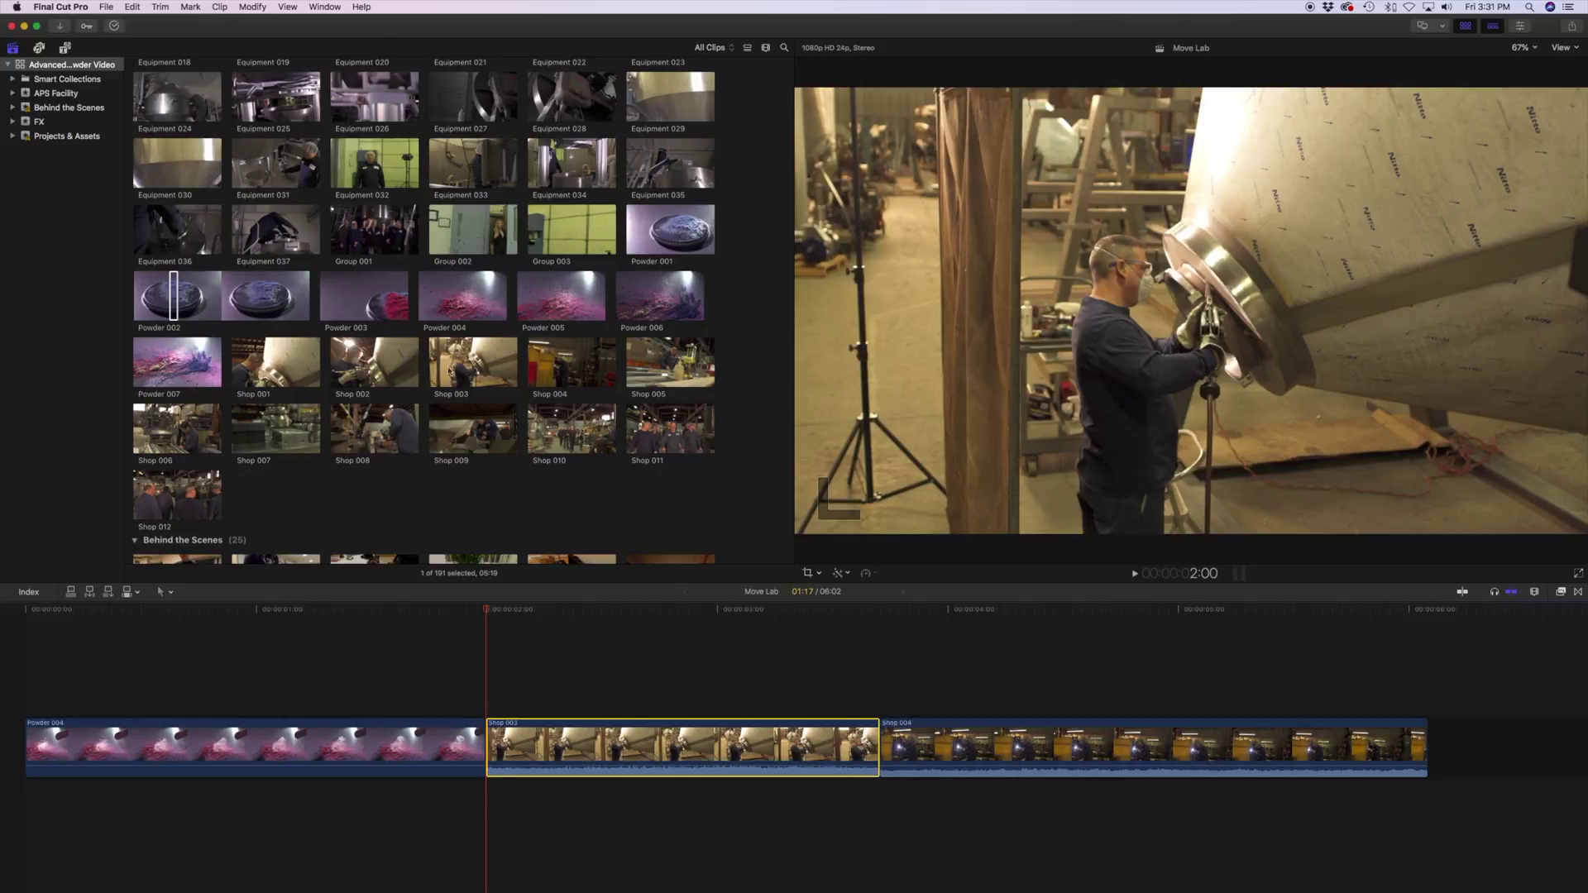
Swap the middle Shop 003 clip for full-length Powder 002, fit the 10:04 timeline, and play it
left_click(170, 296)
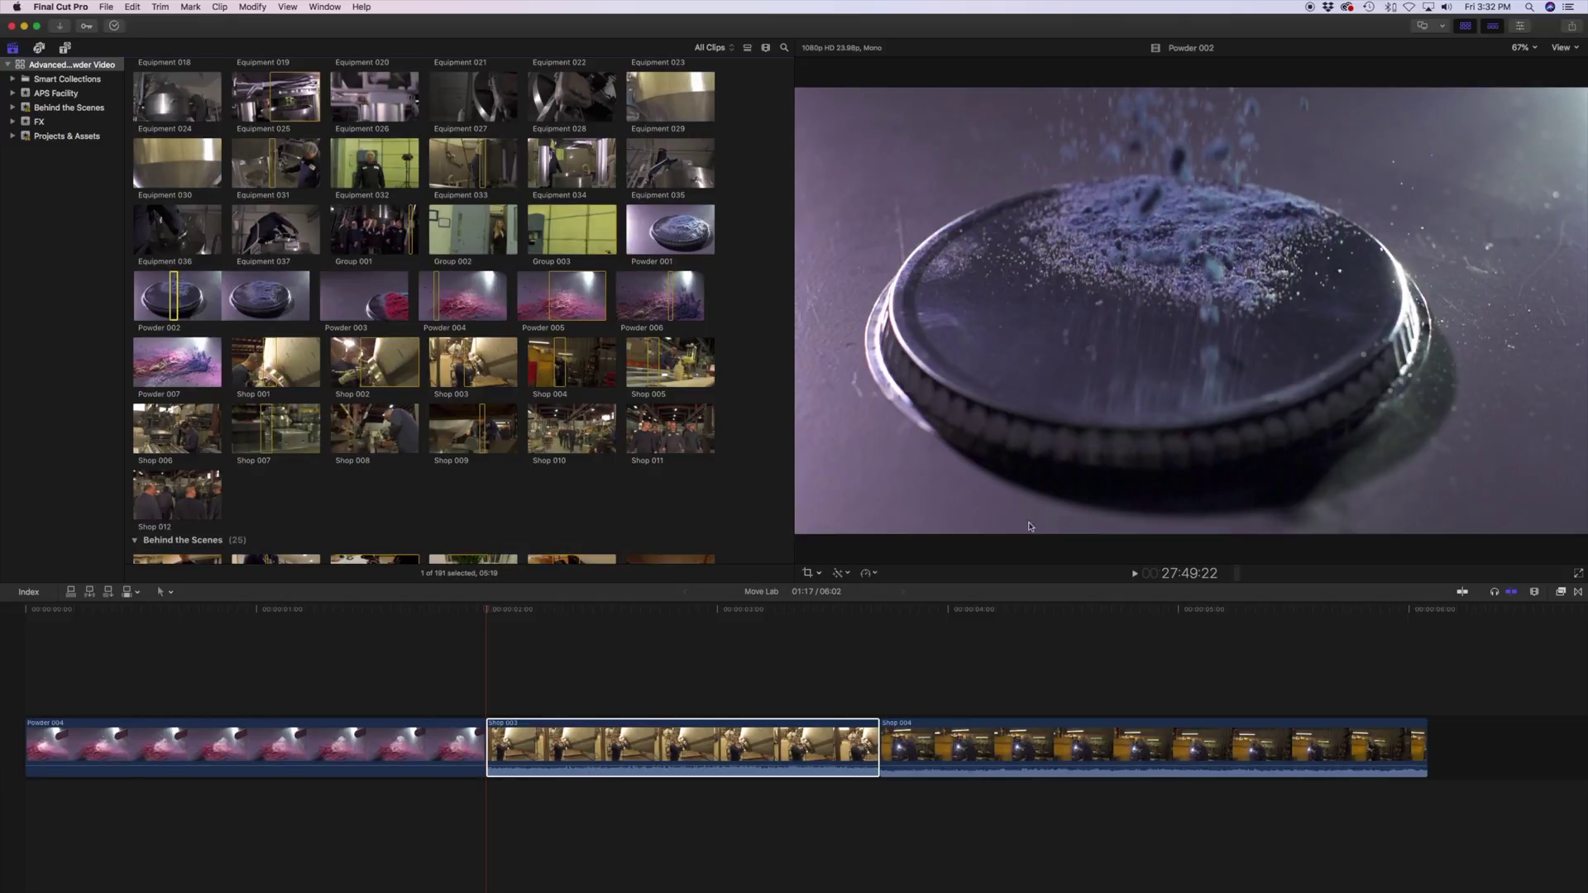
key("shift+r")
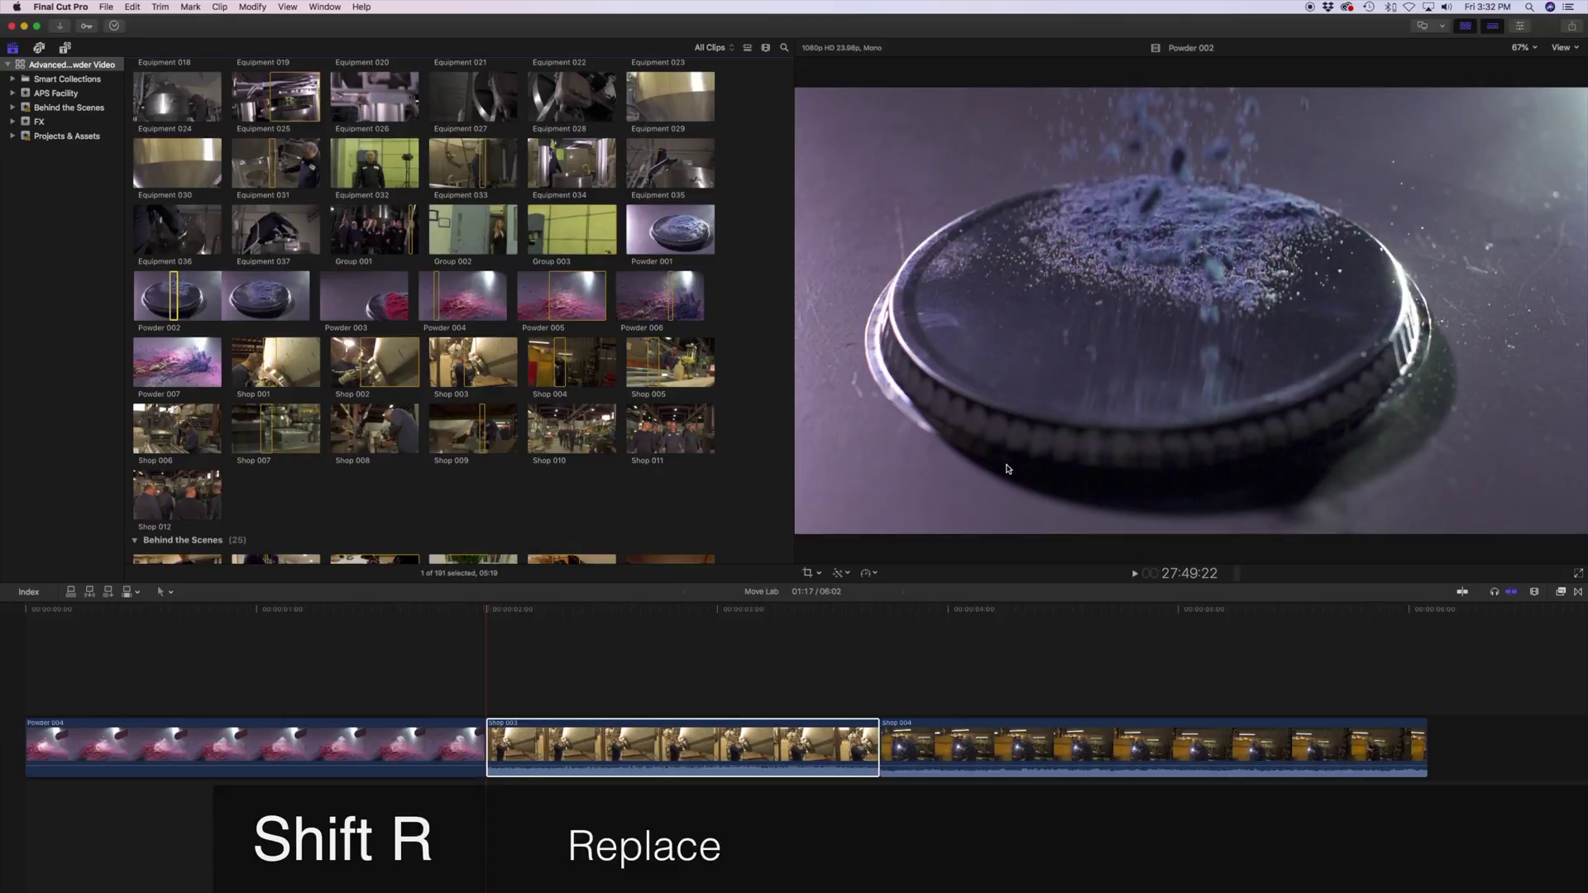
key("shift+z")
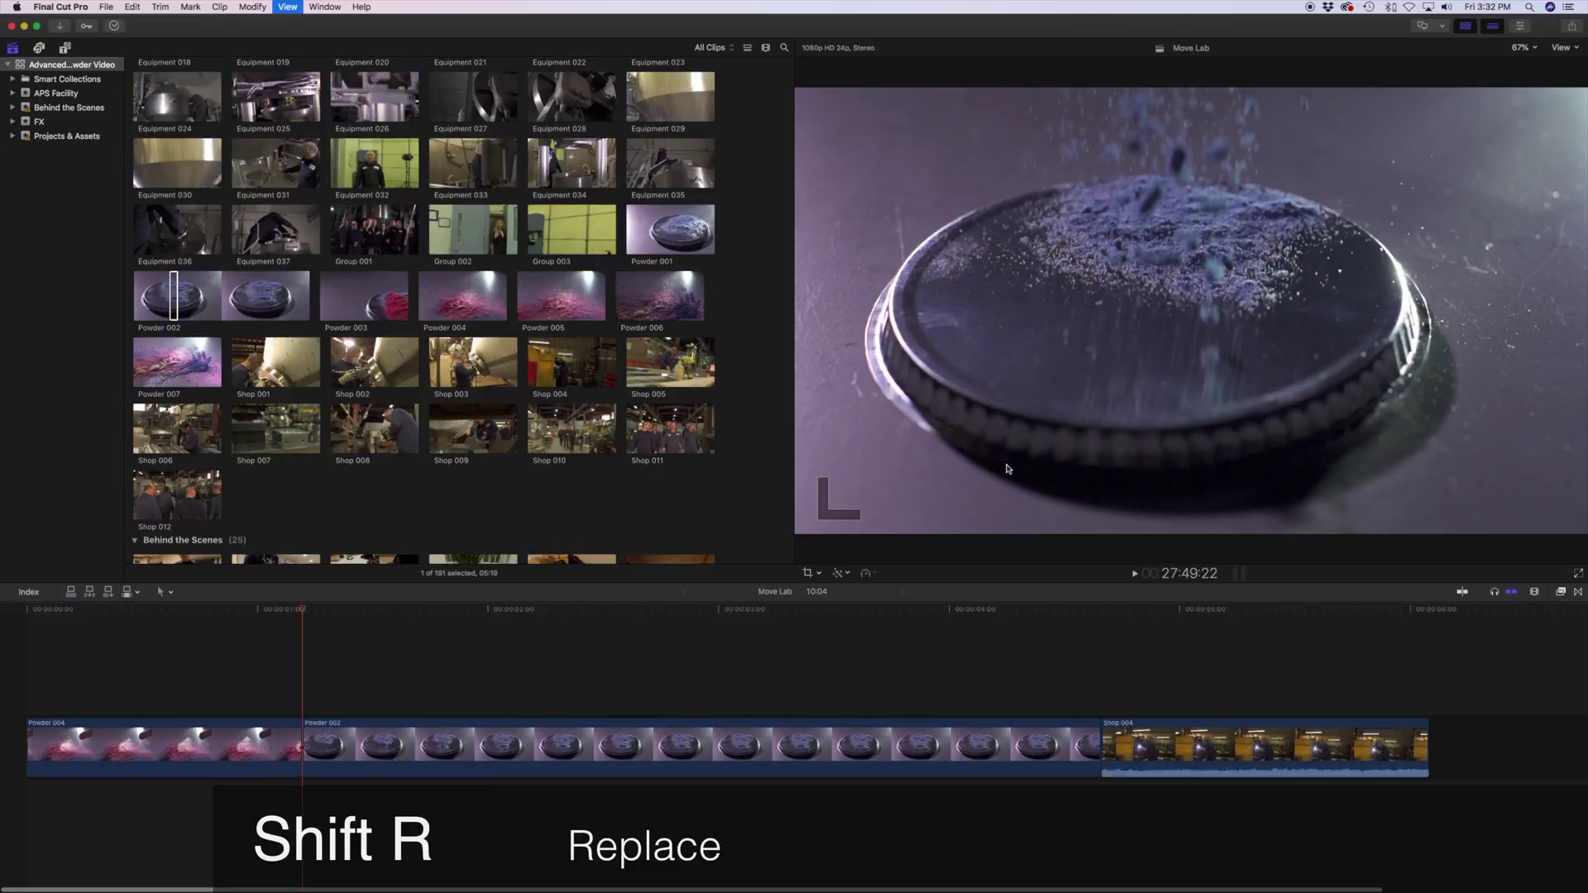
left_click(596, 741)
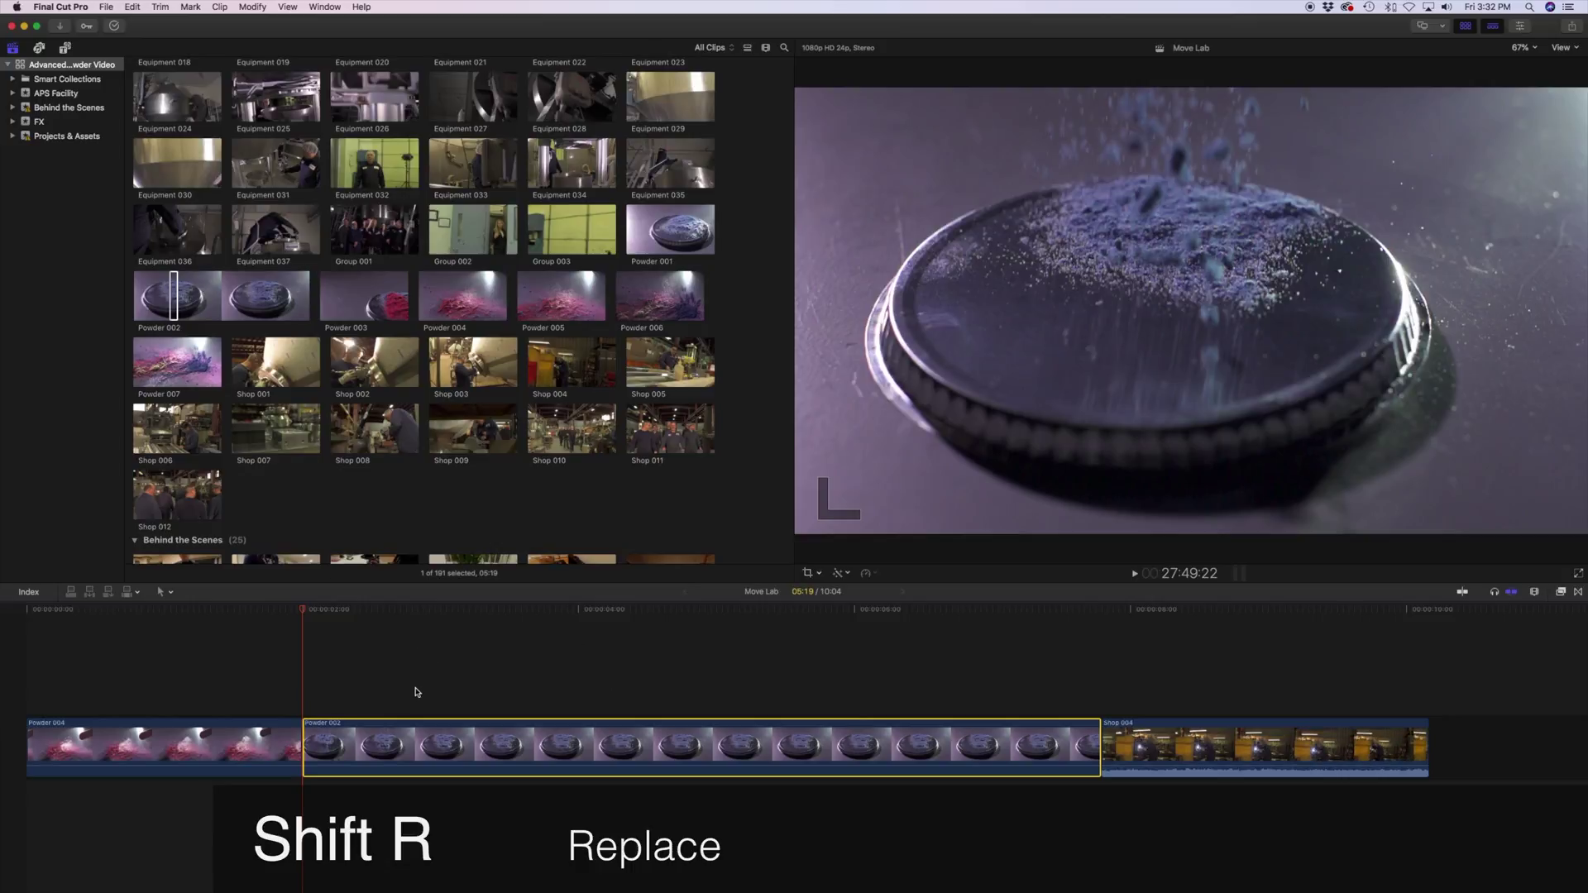
key("space")
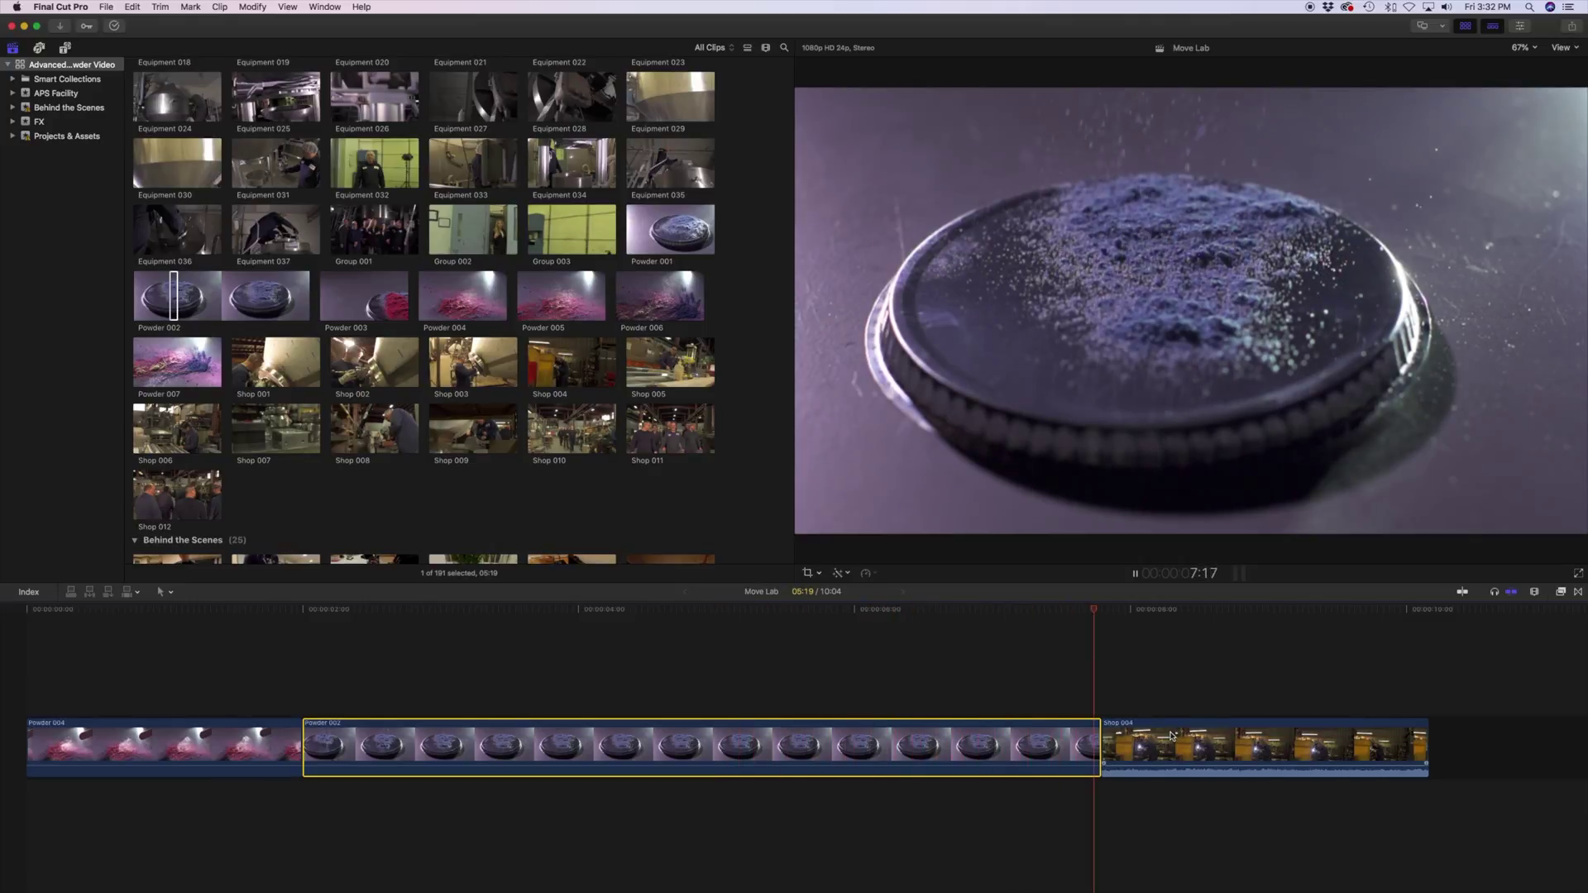
key("space")
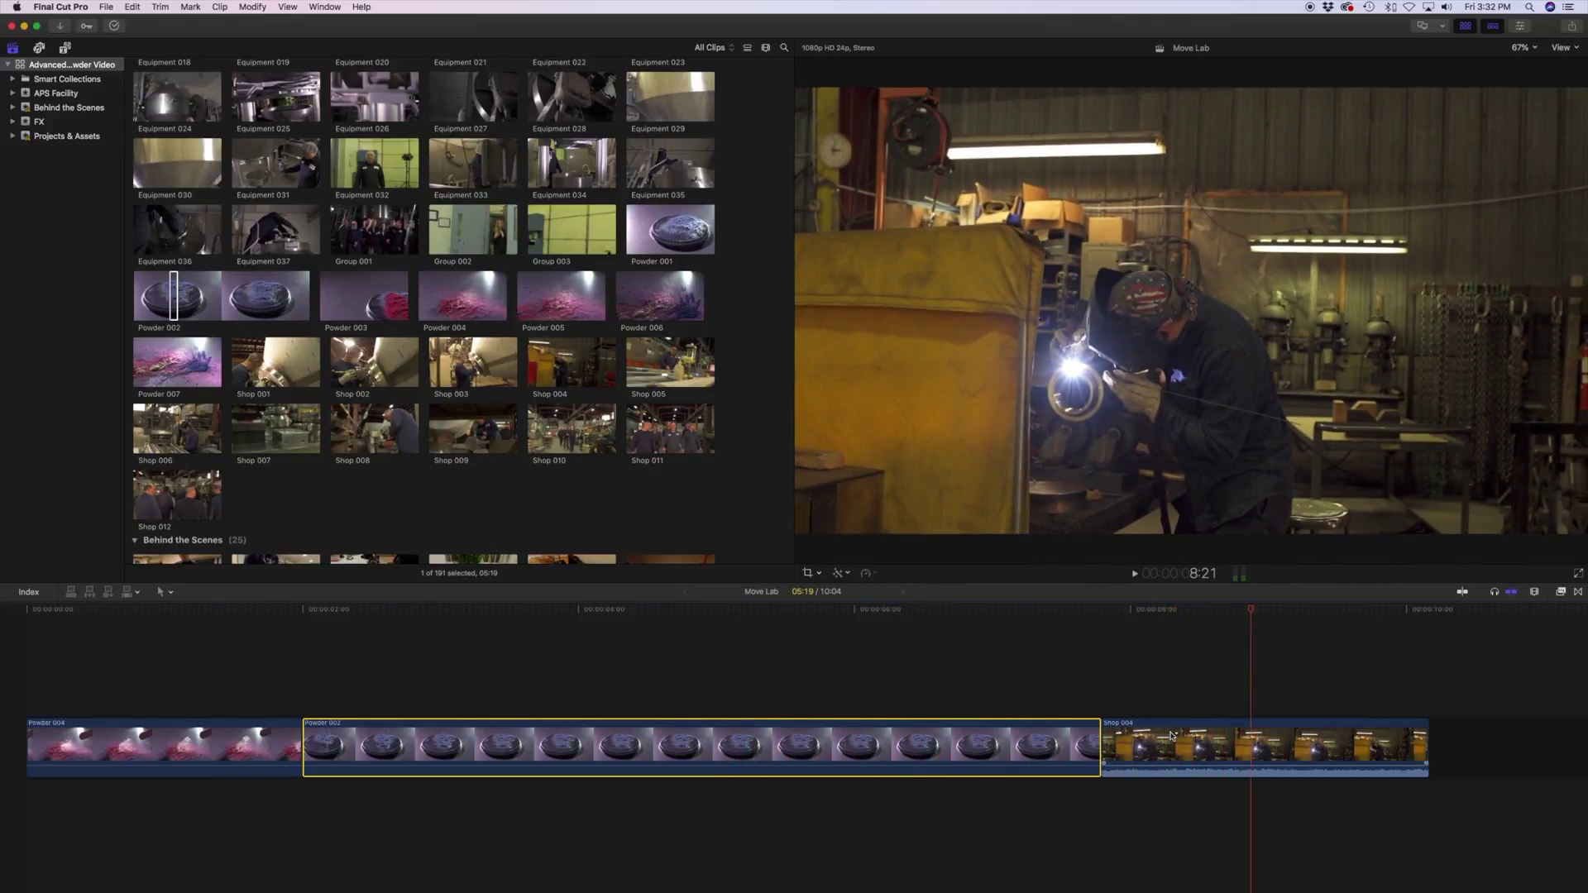